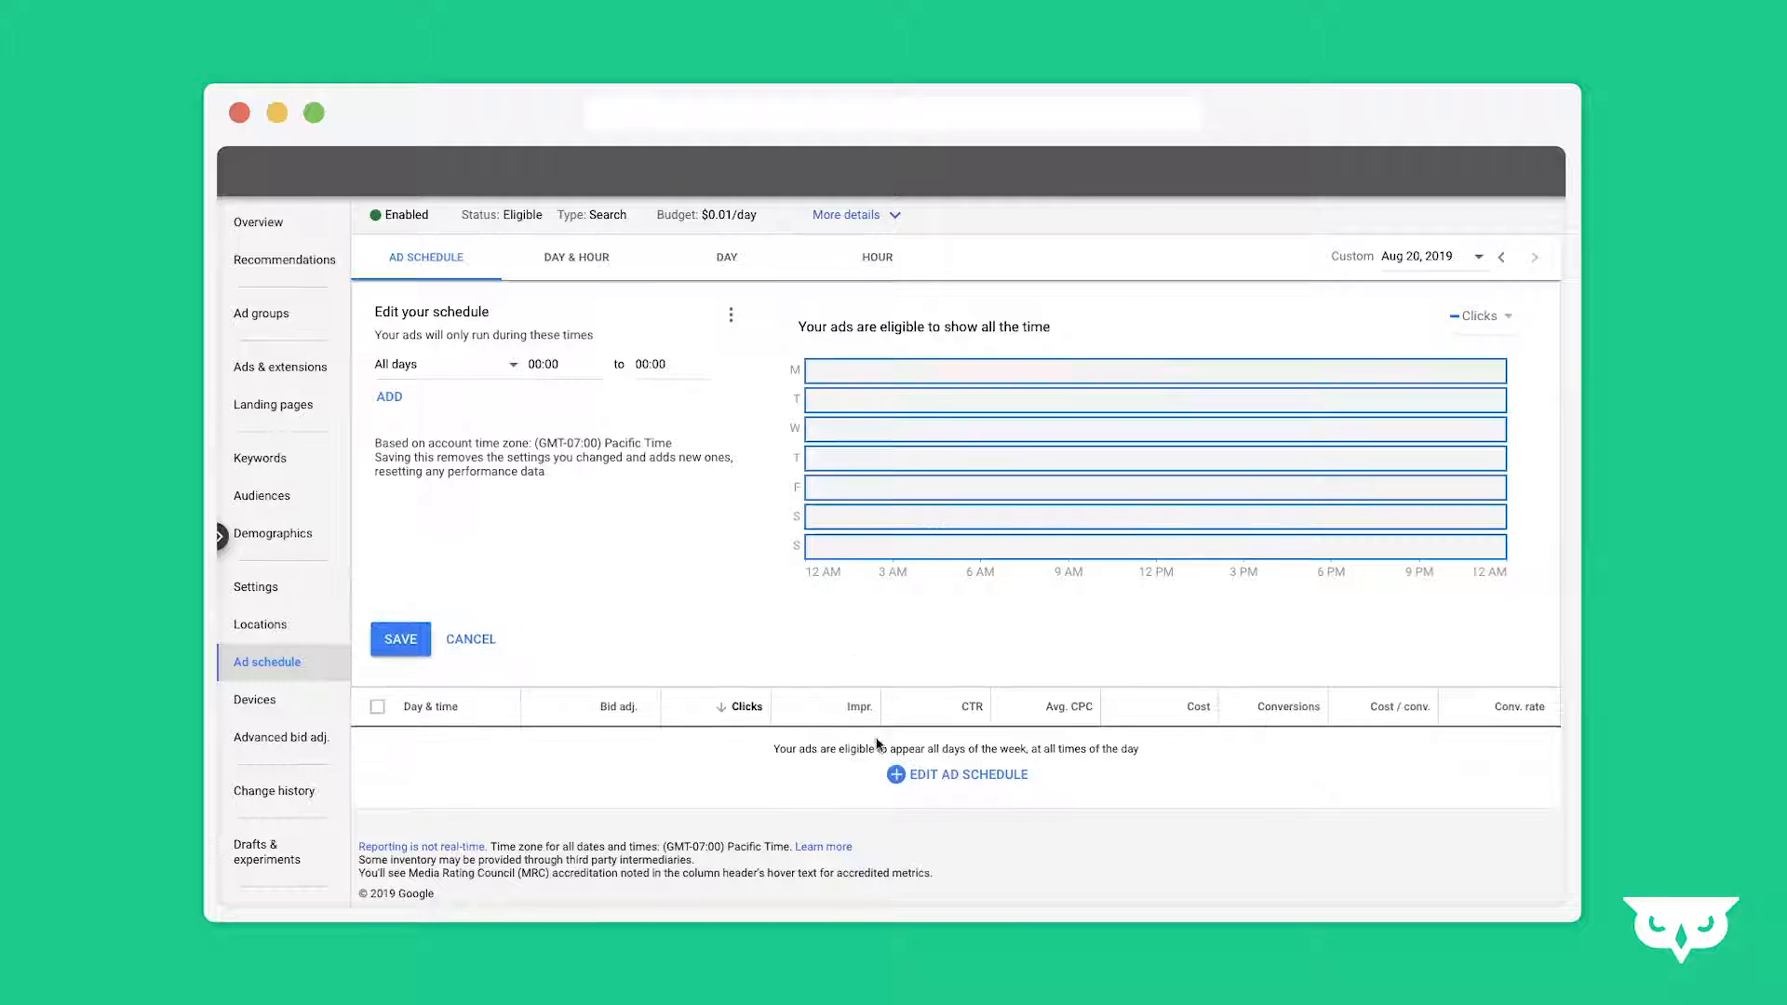
Set the ad schedule to run on Mondays - Fridays and save it.
left_click(435, 373)
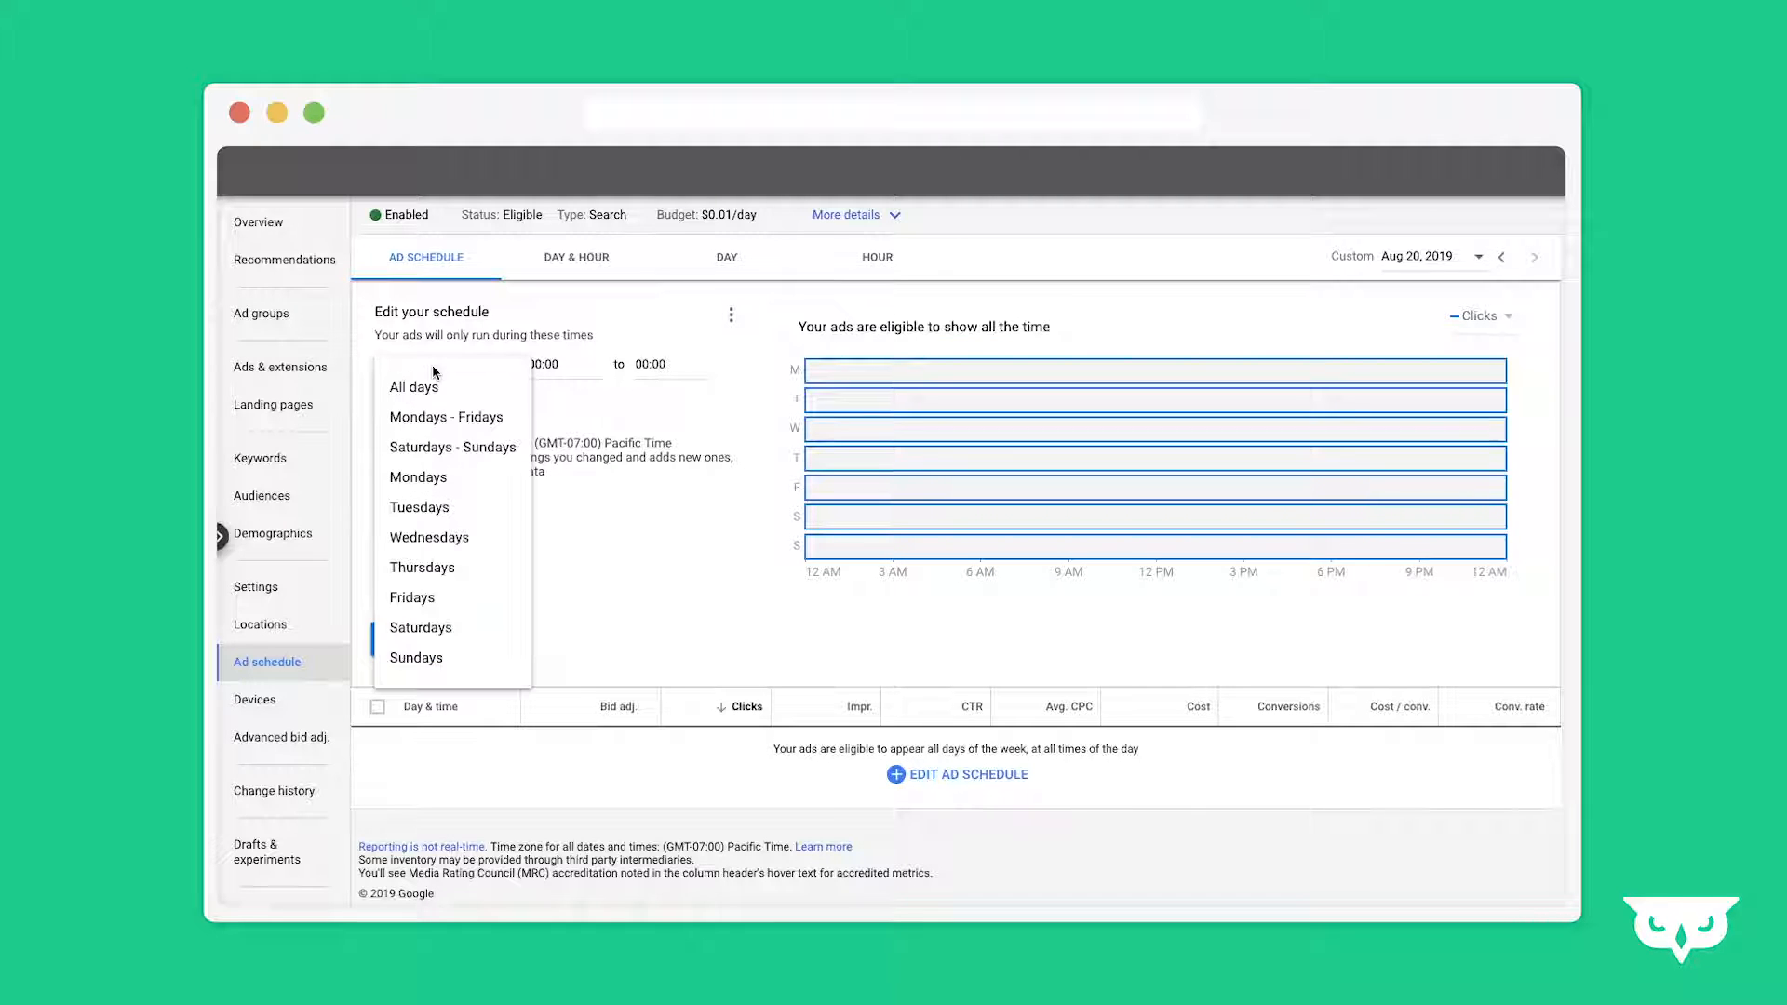
left_click(443, 417)
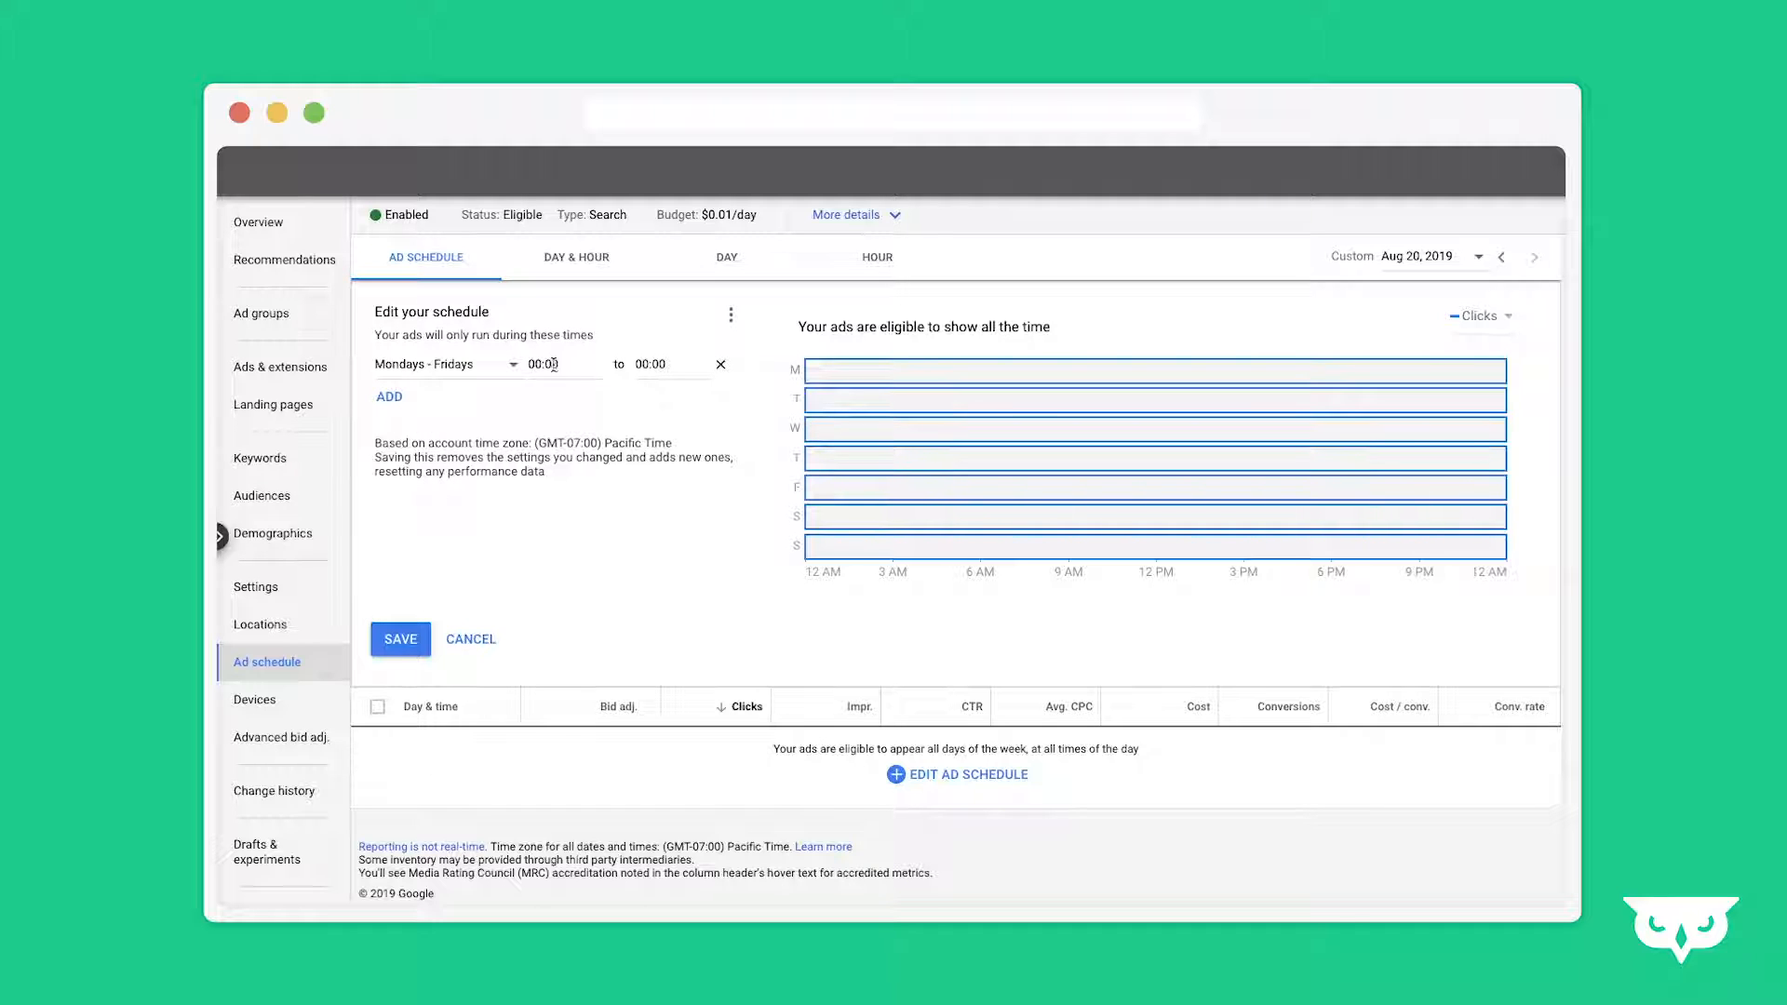
left_click(434, 372)
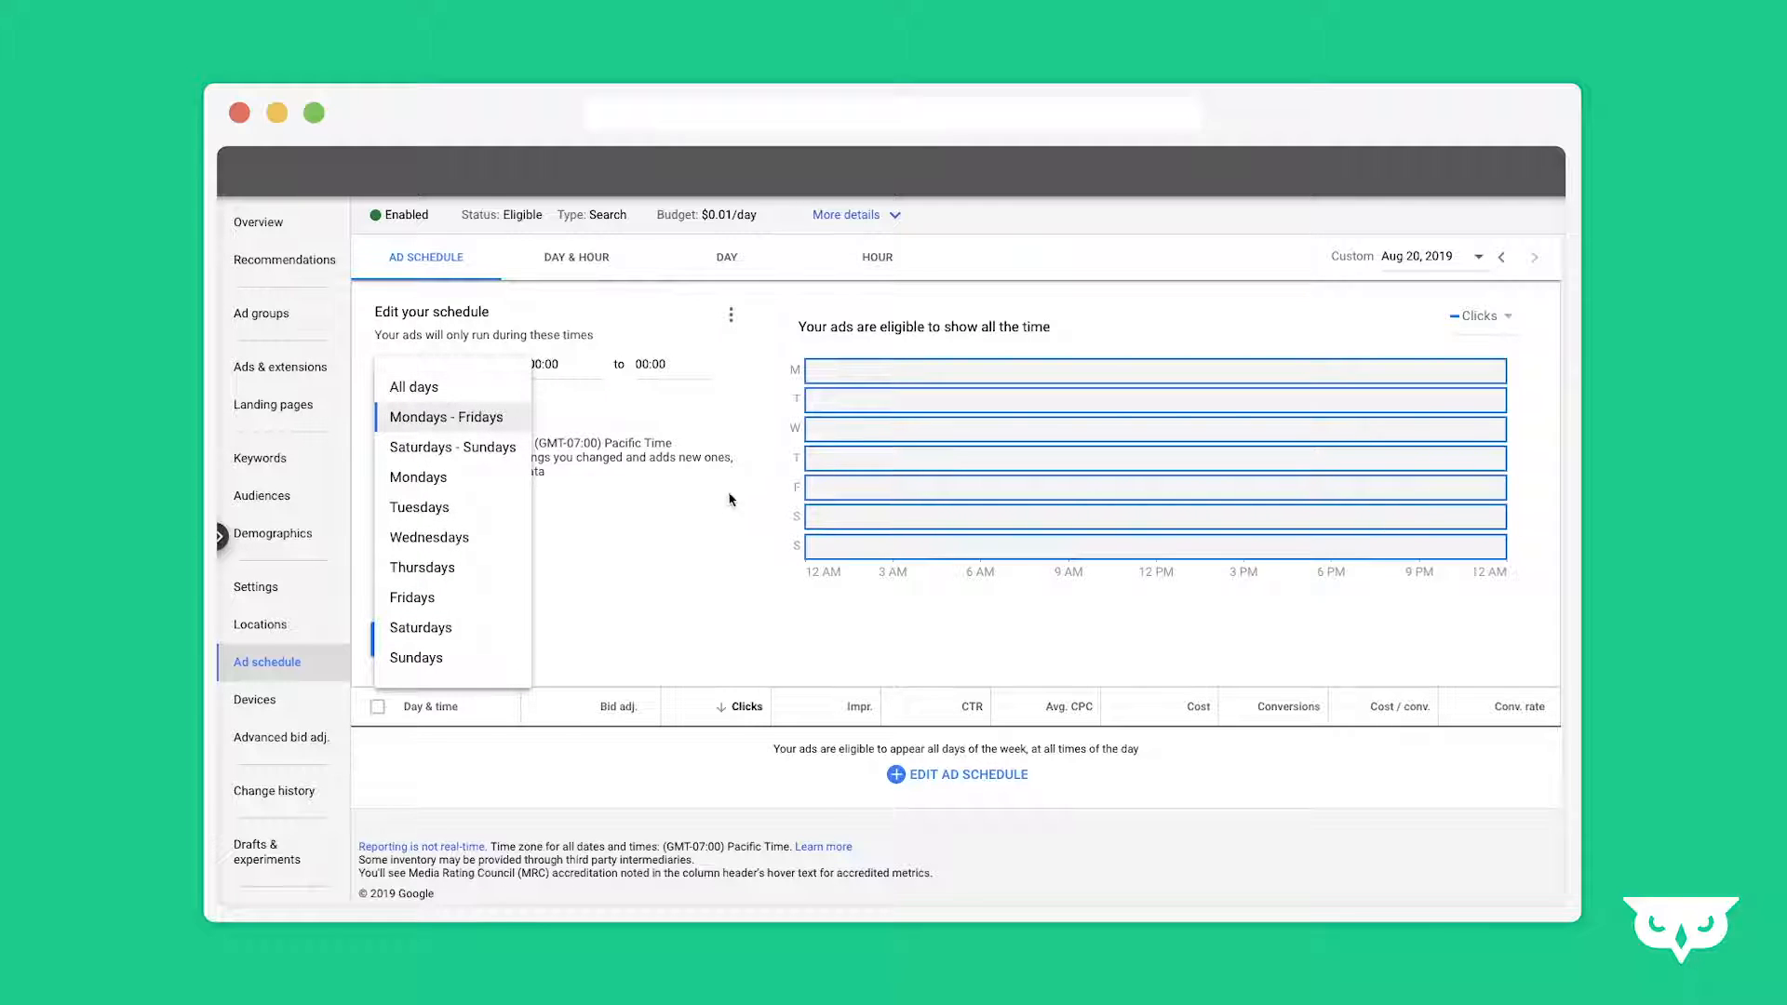
left_click(644, 462)
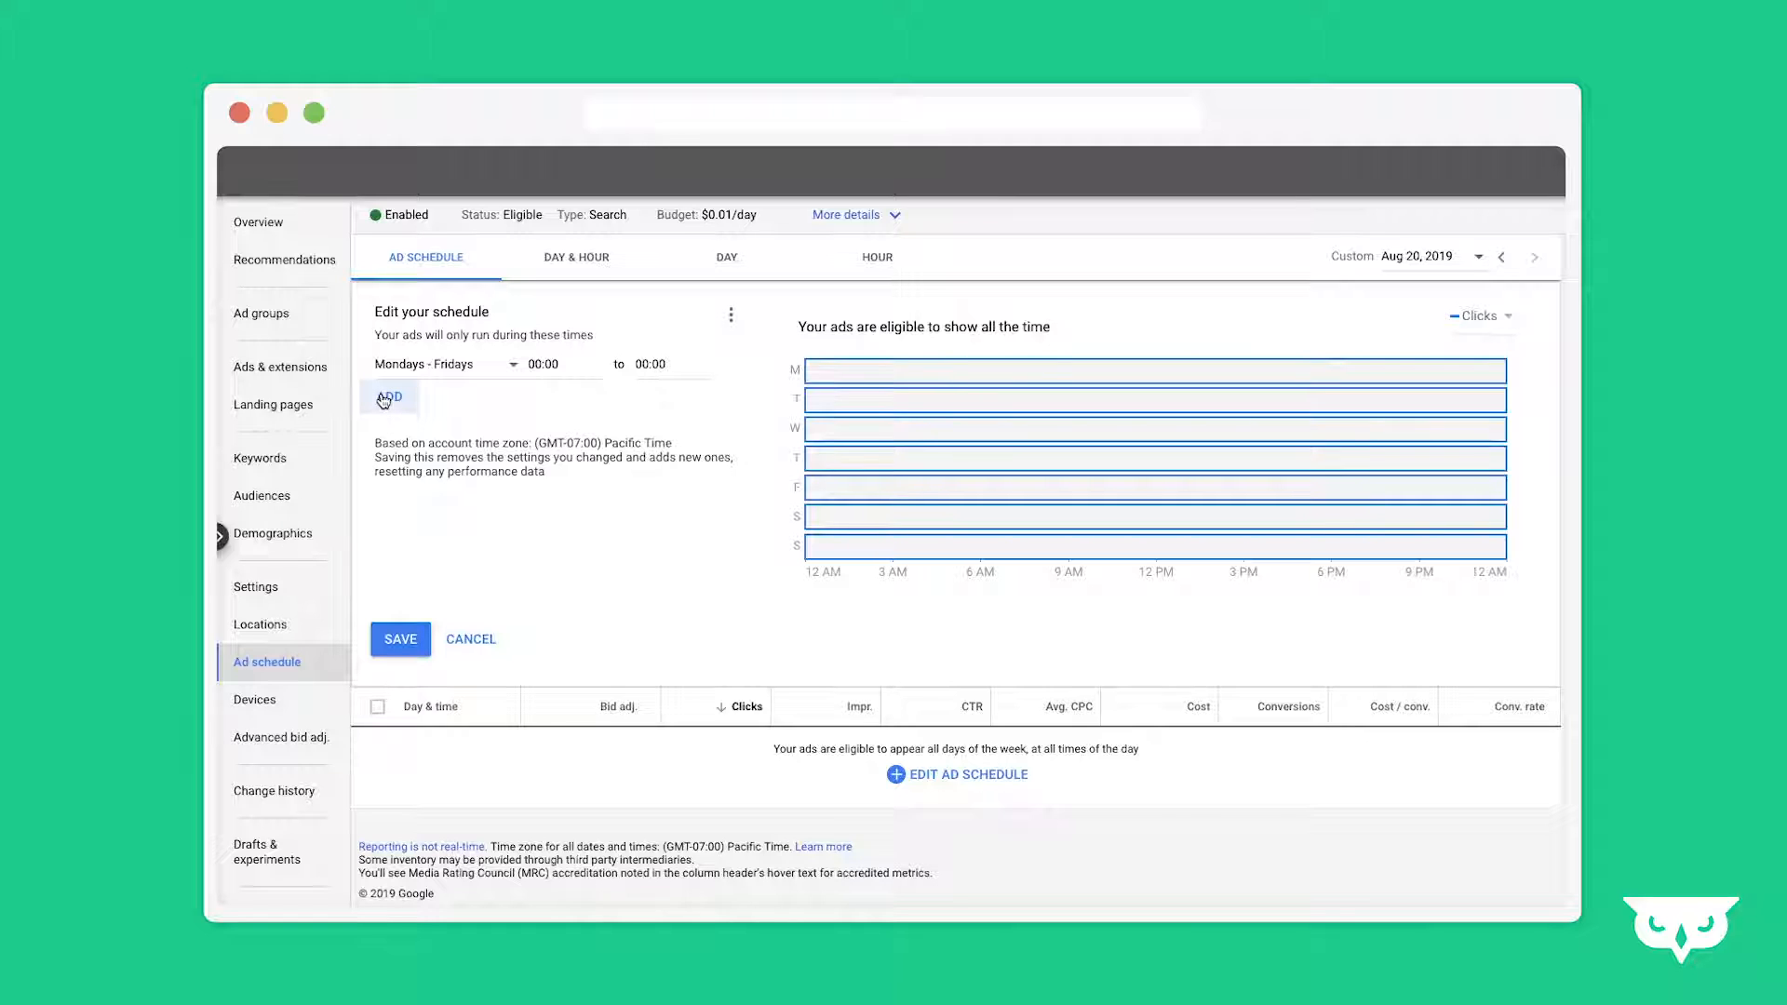
left_click(400, 641)
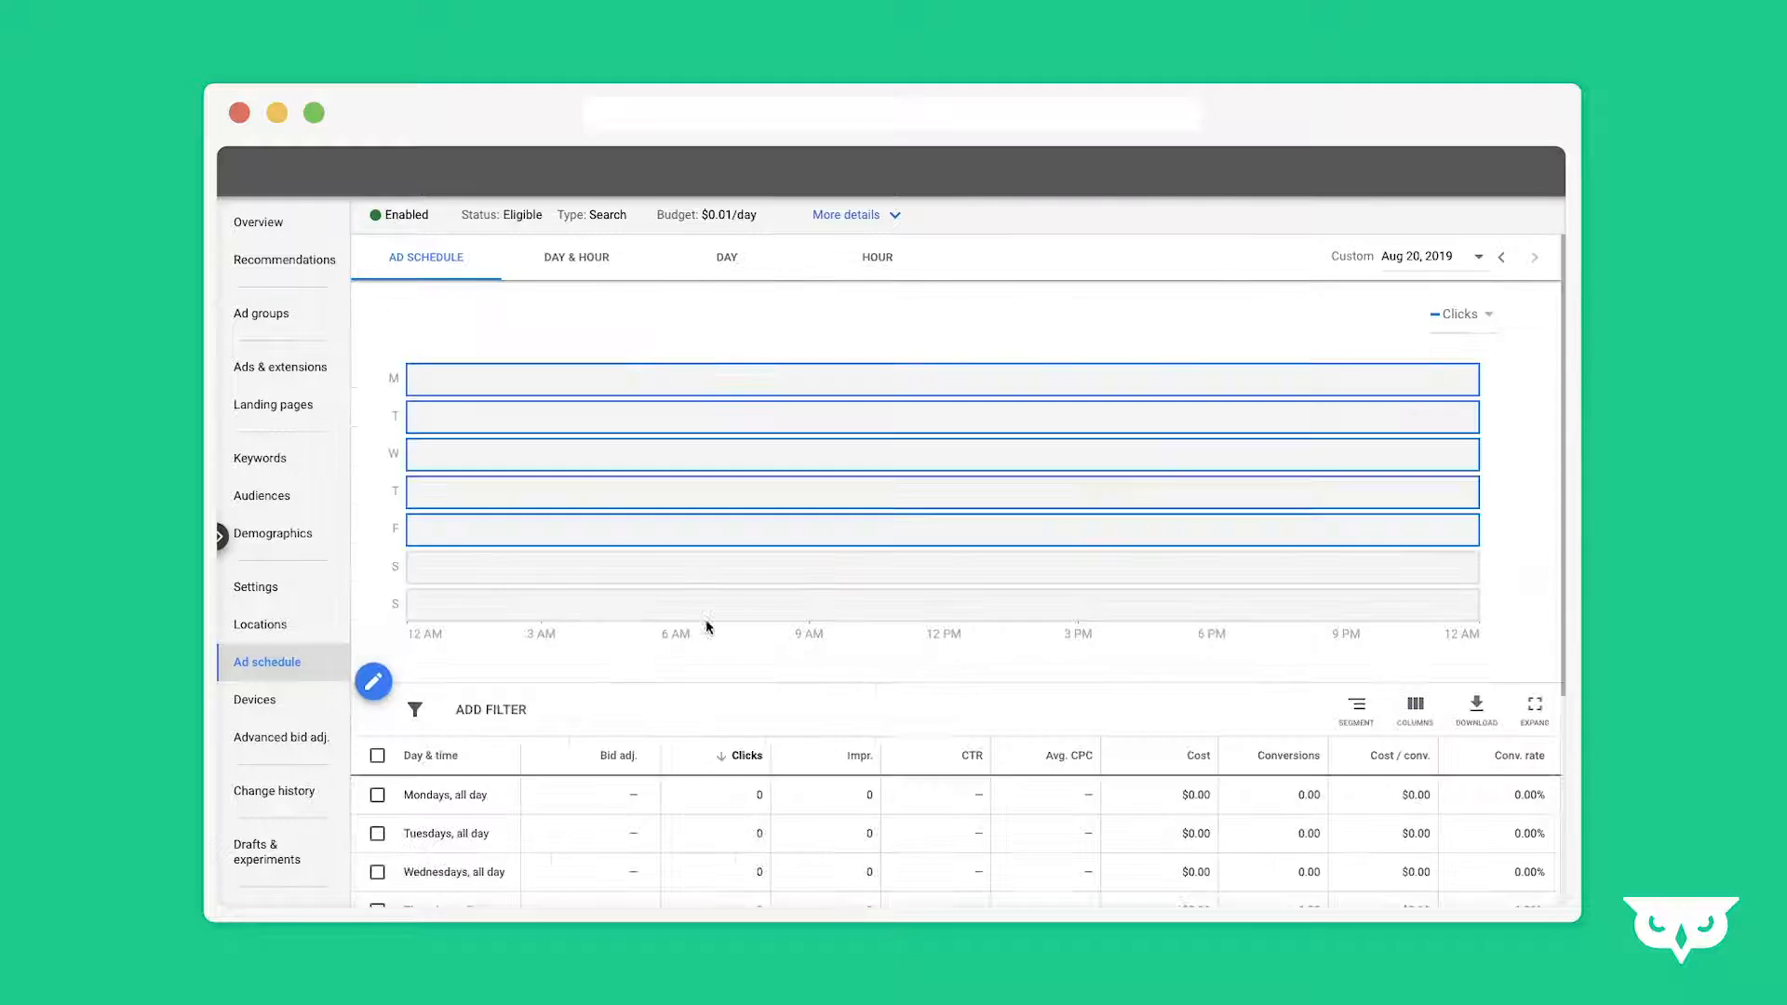
Set a 25% bid increase for the Mondays, all day entry and save it.
scroll(711, 720, "down", 2)
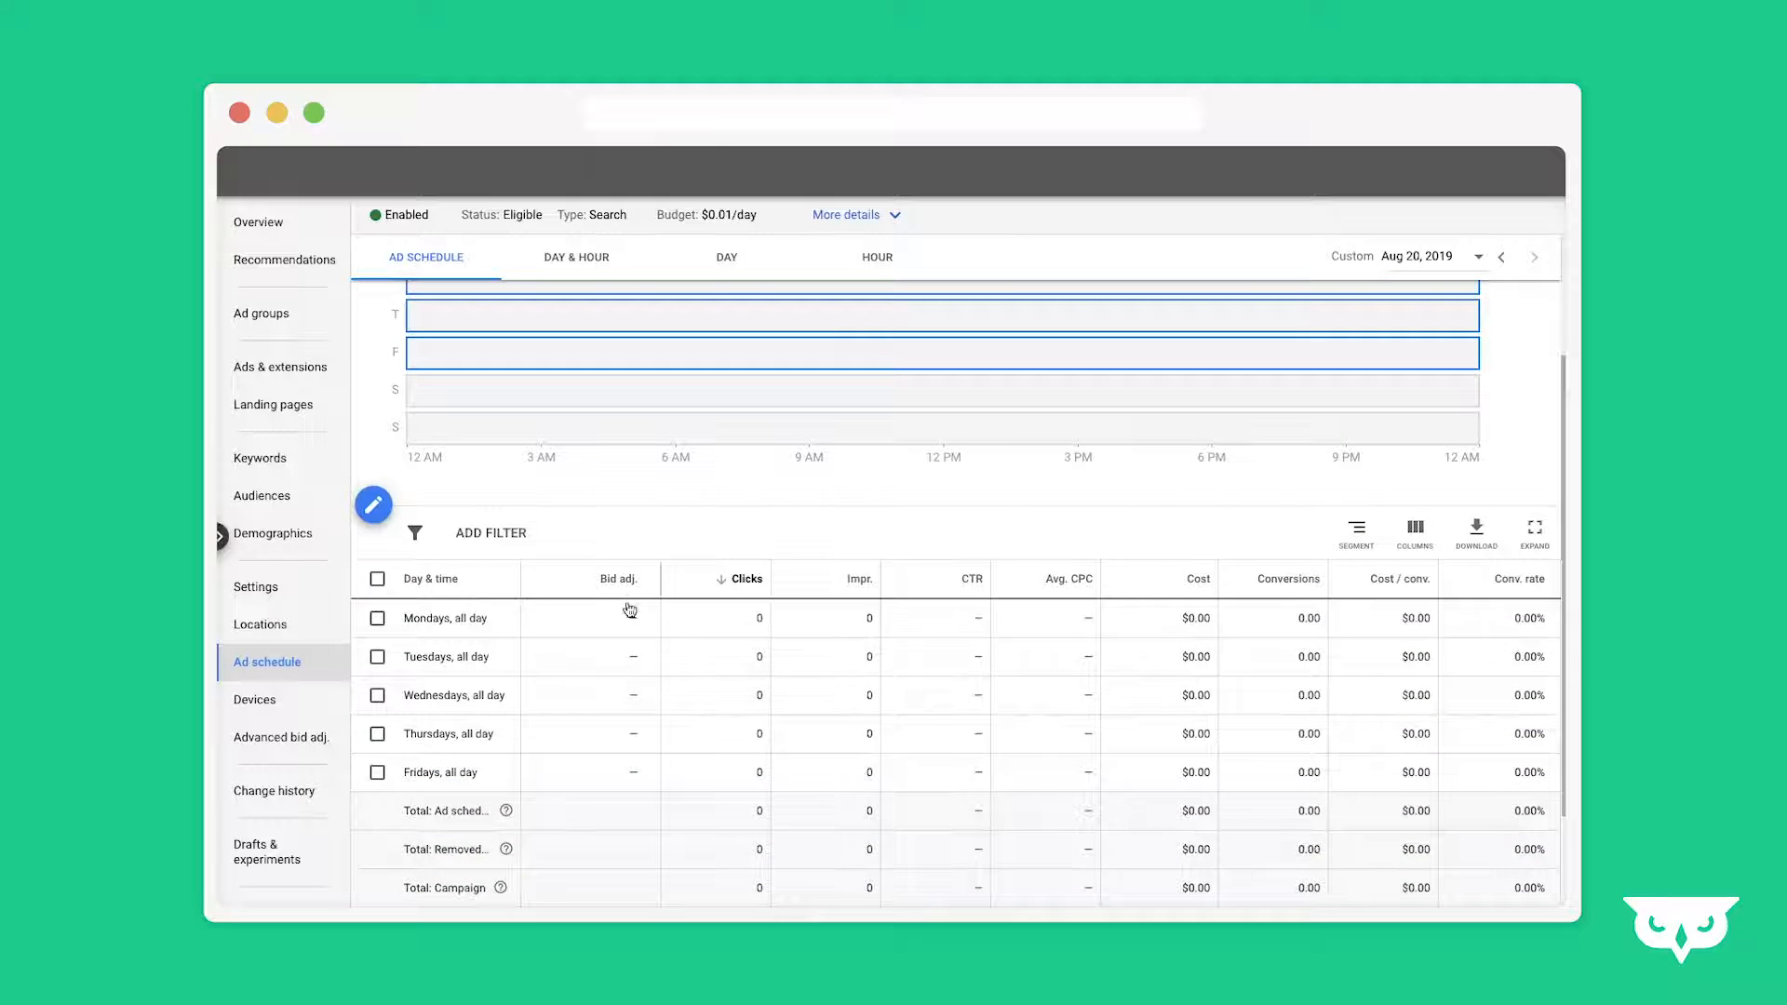
mouse_move(638, 631)
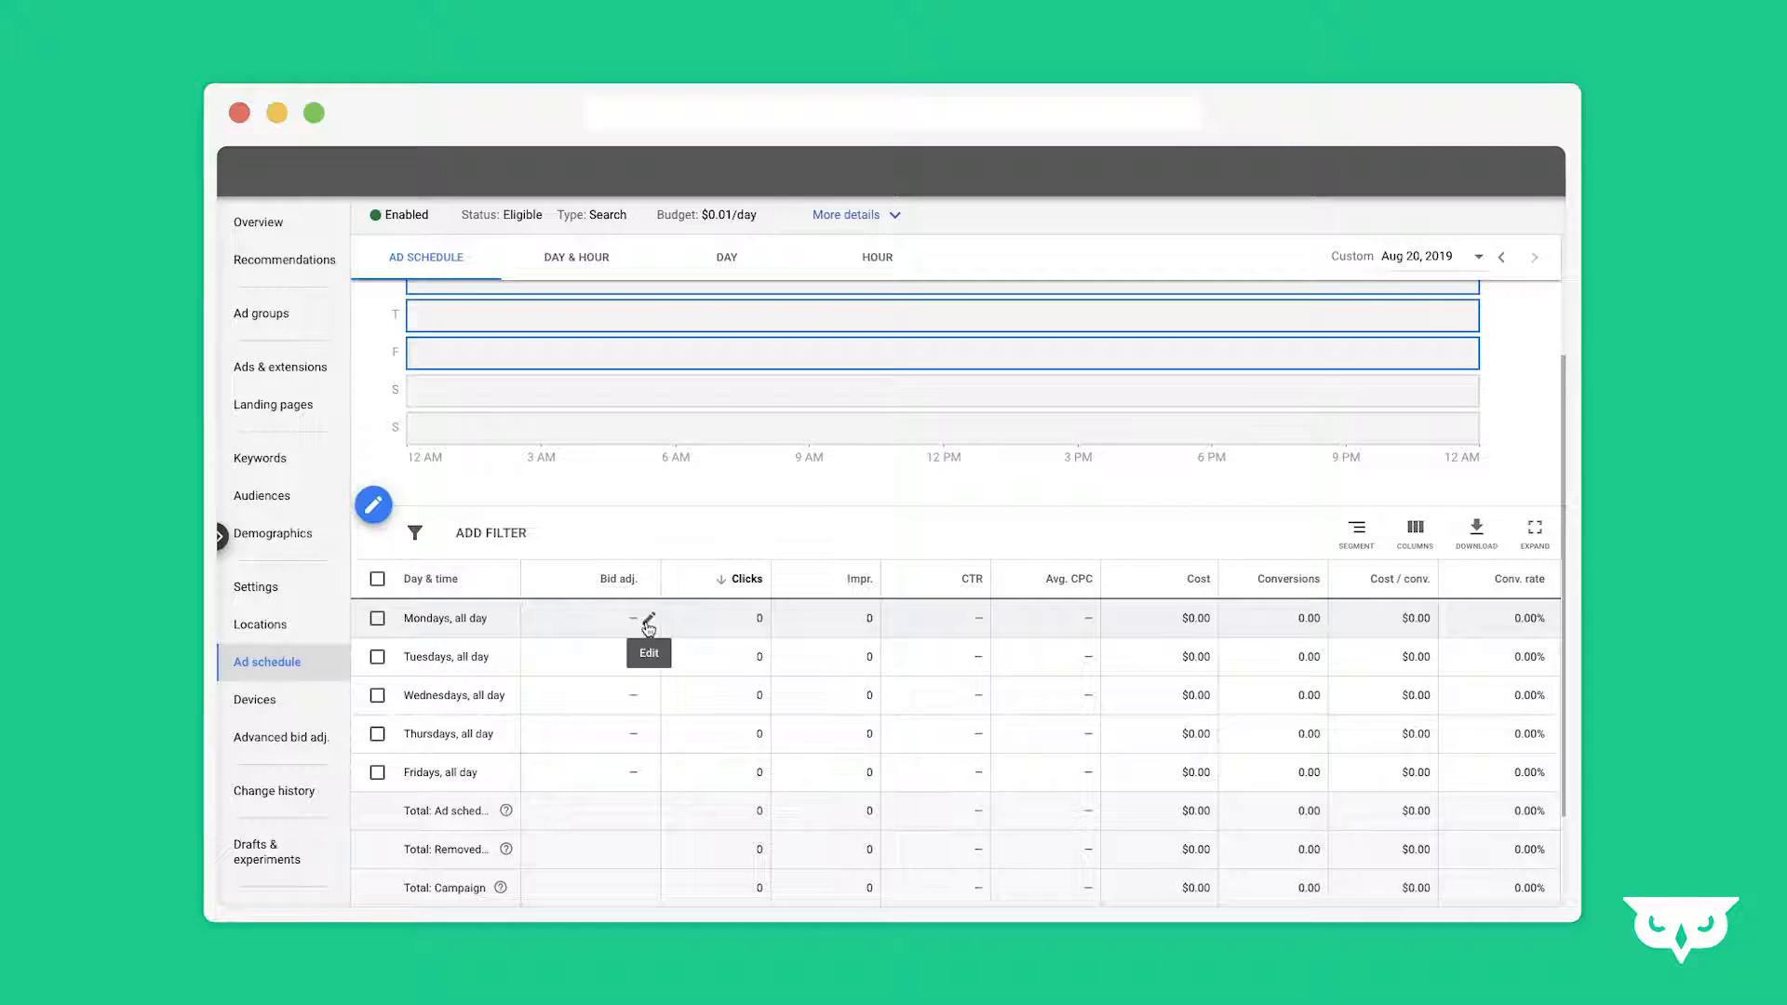
scroll(649, 626, "up", 2)
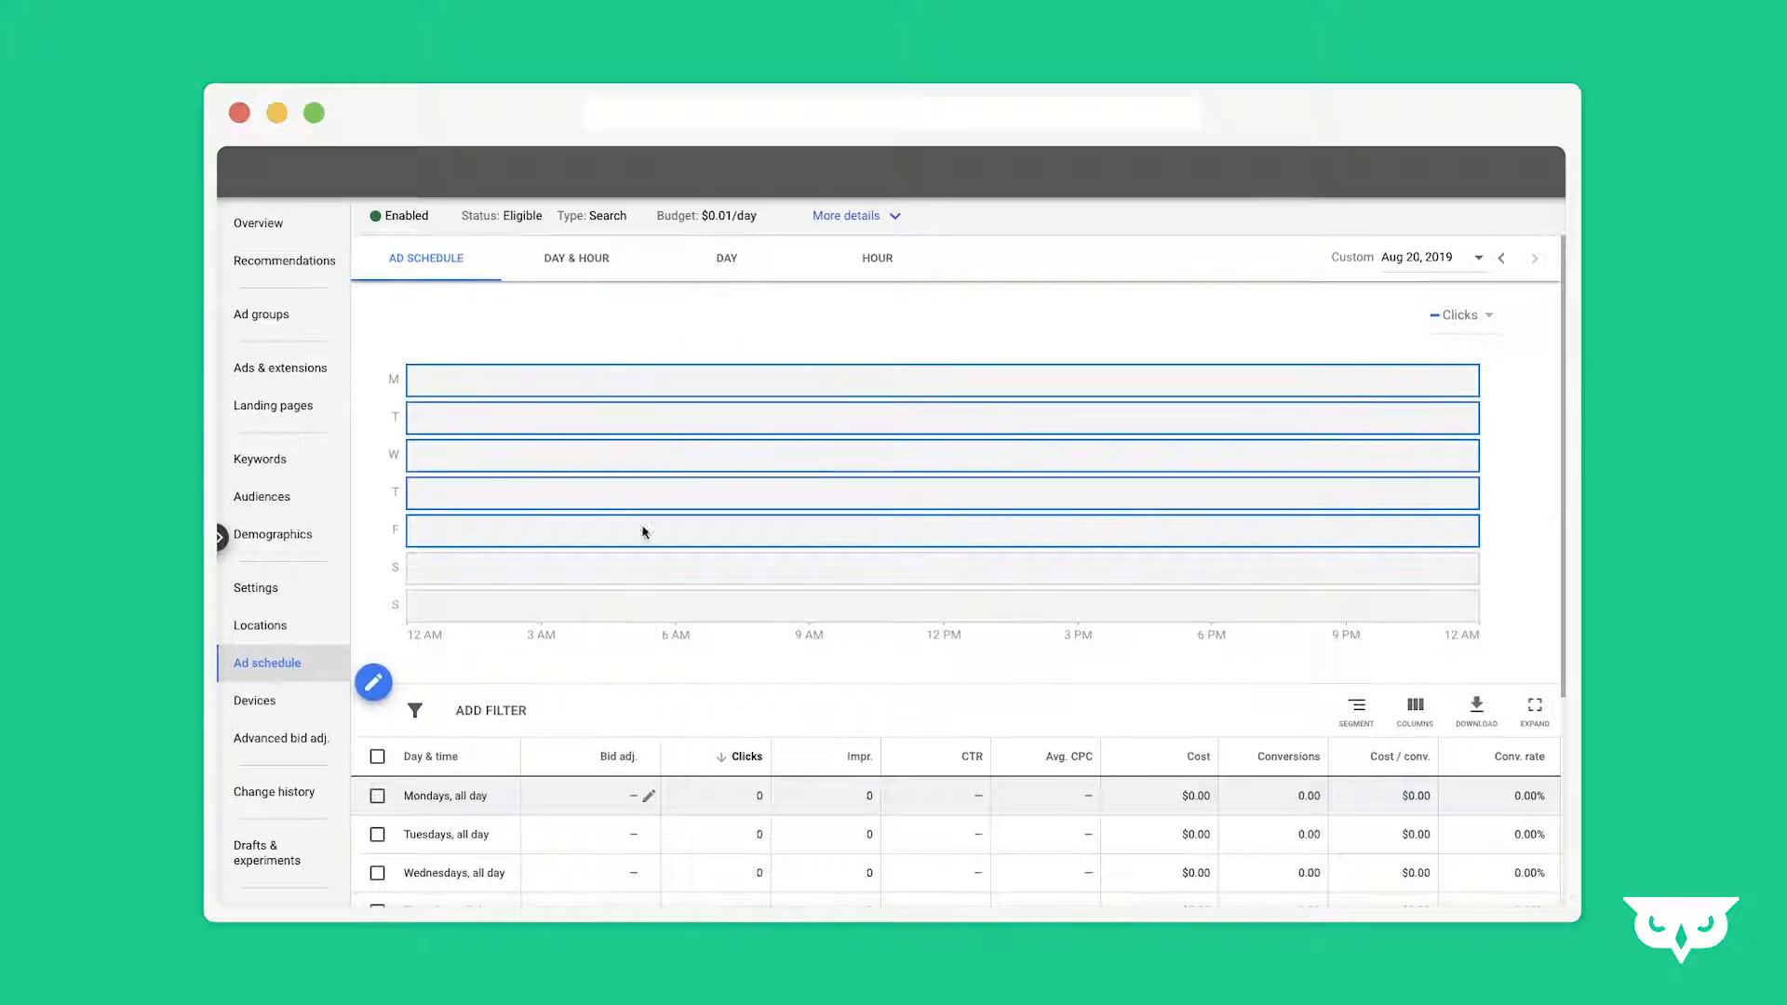
scroll(590, 680, "down", 2)
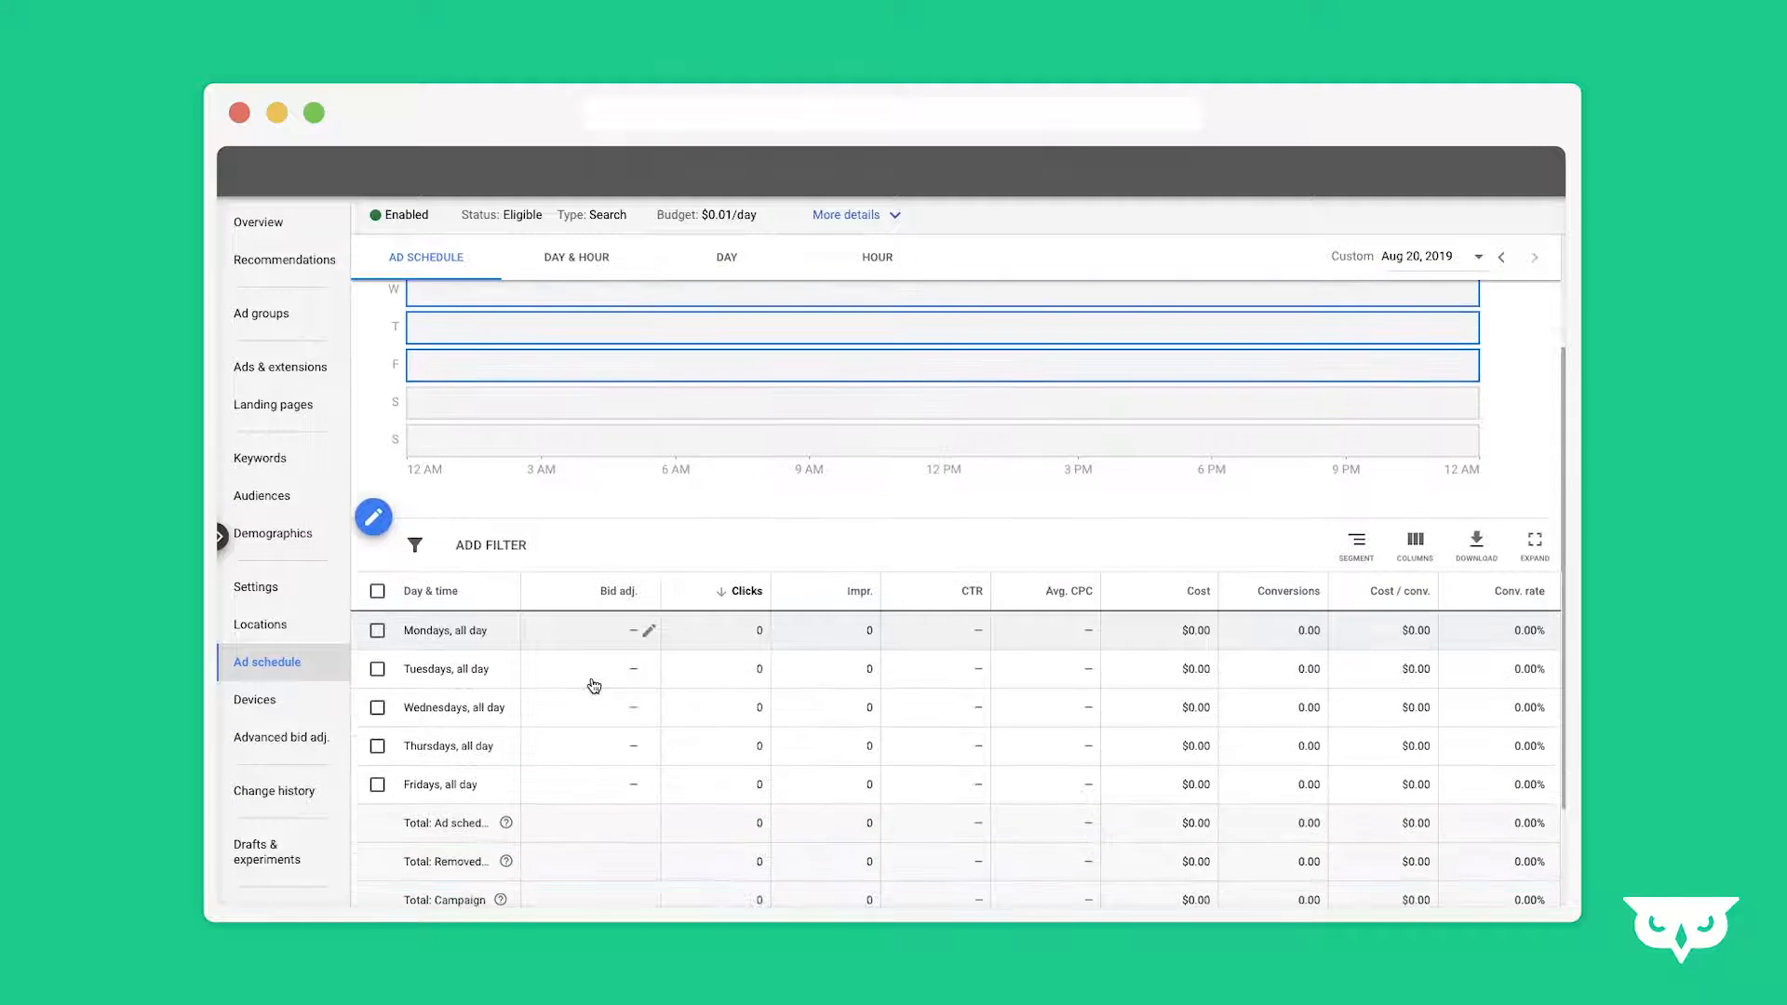
left_click(649, 635)
type("25")
left_click(785, 763)
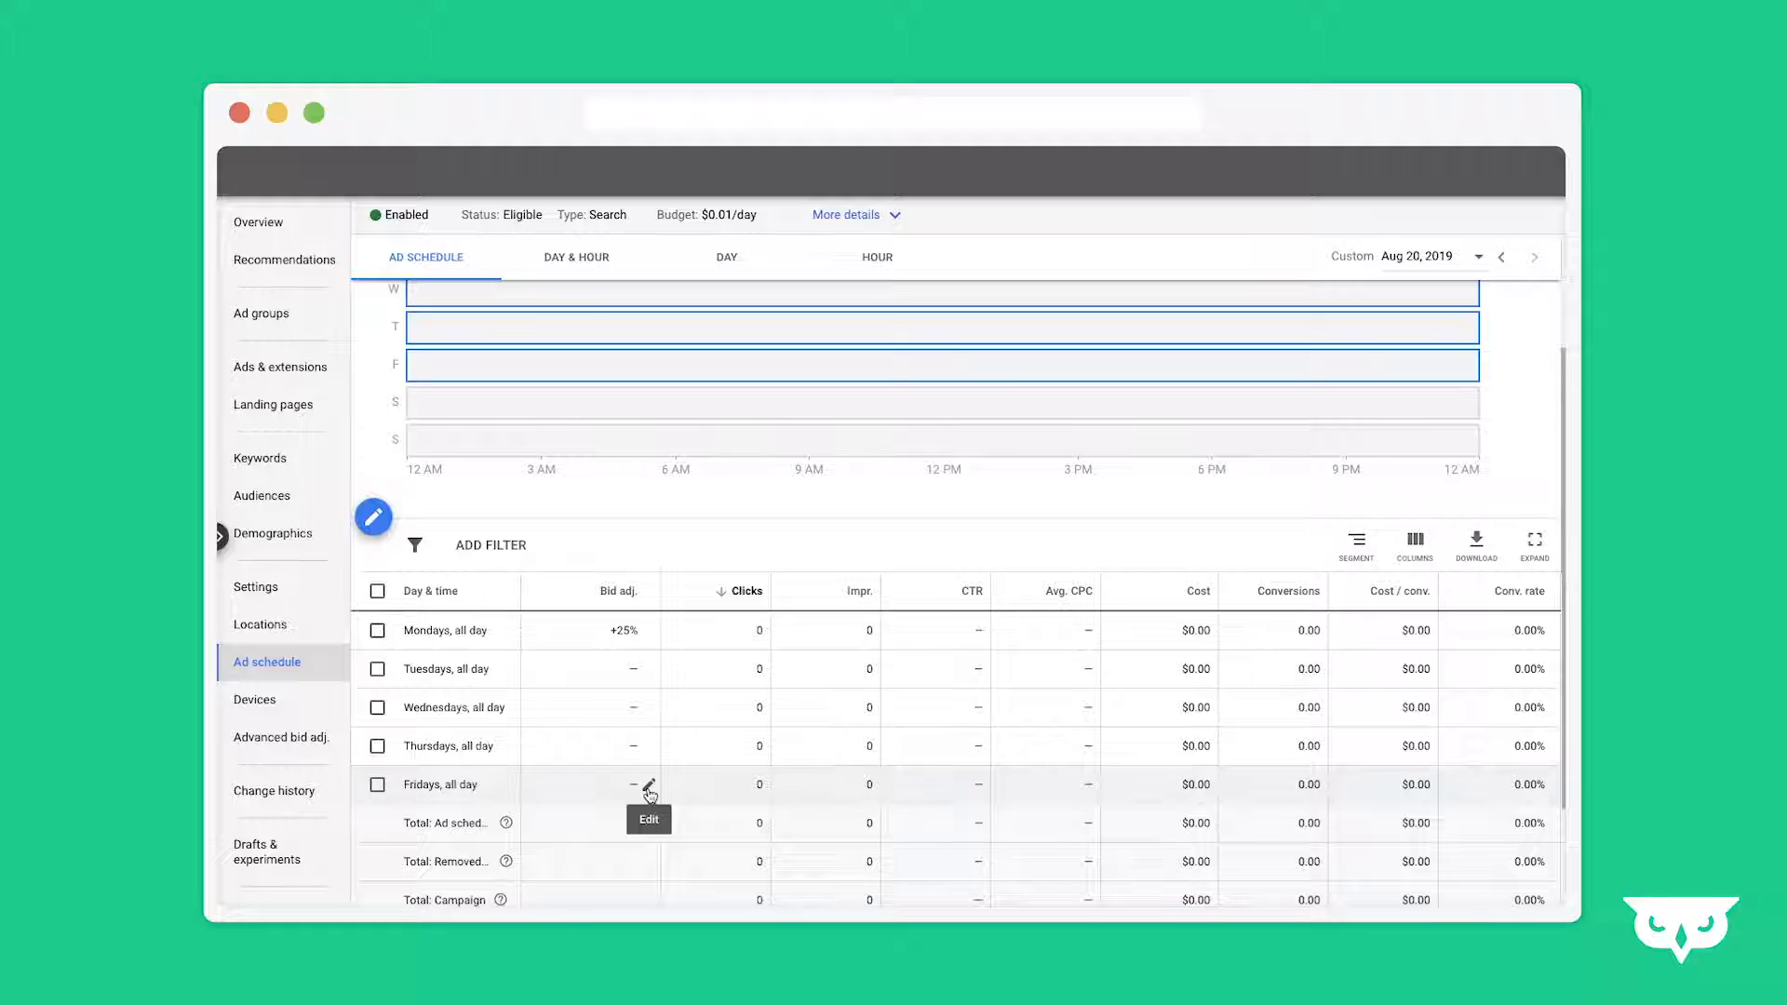
Set a 15% bid decrease for the Fridays, all day entry and save it.
left_click(649, 789)
left_click(572, 790)
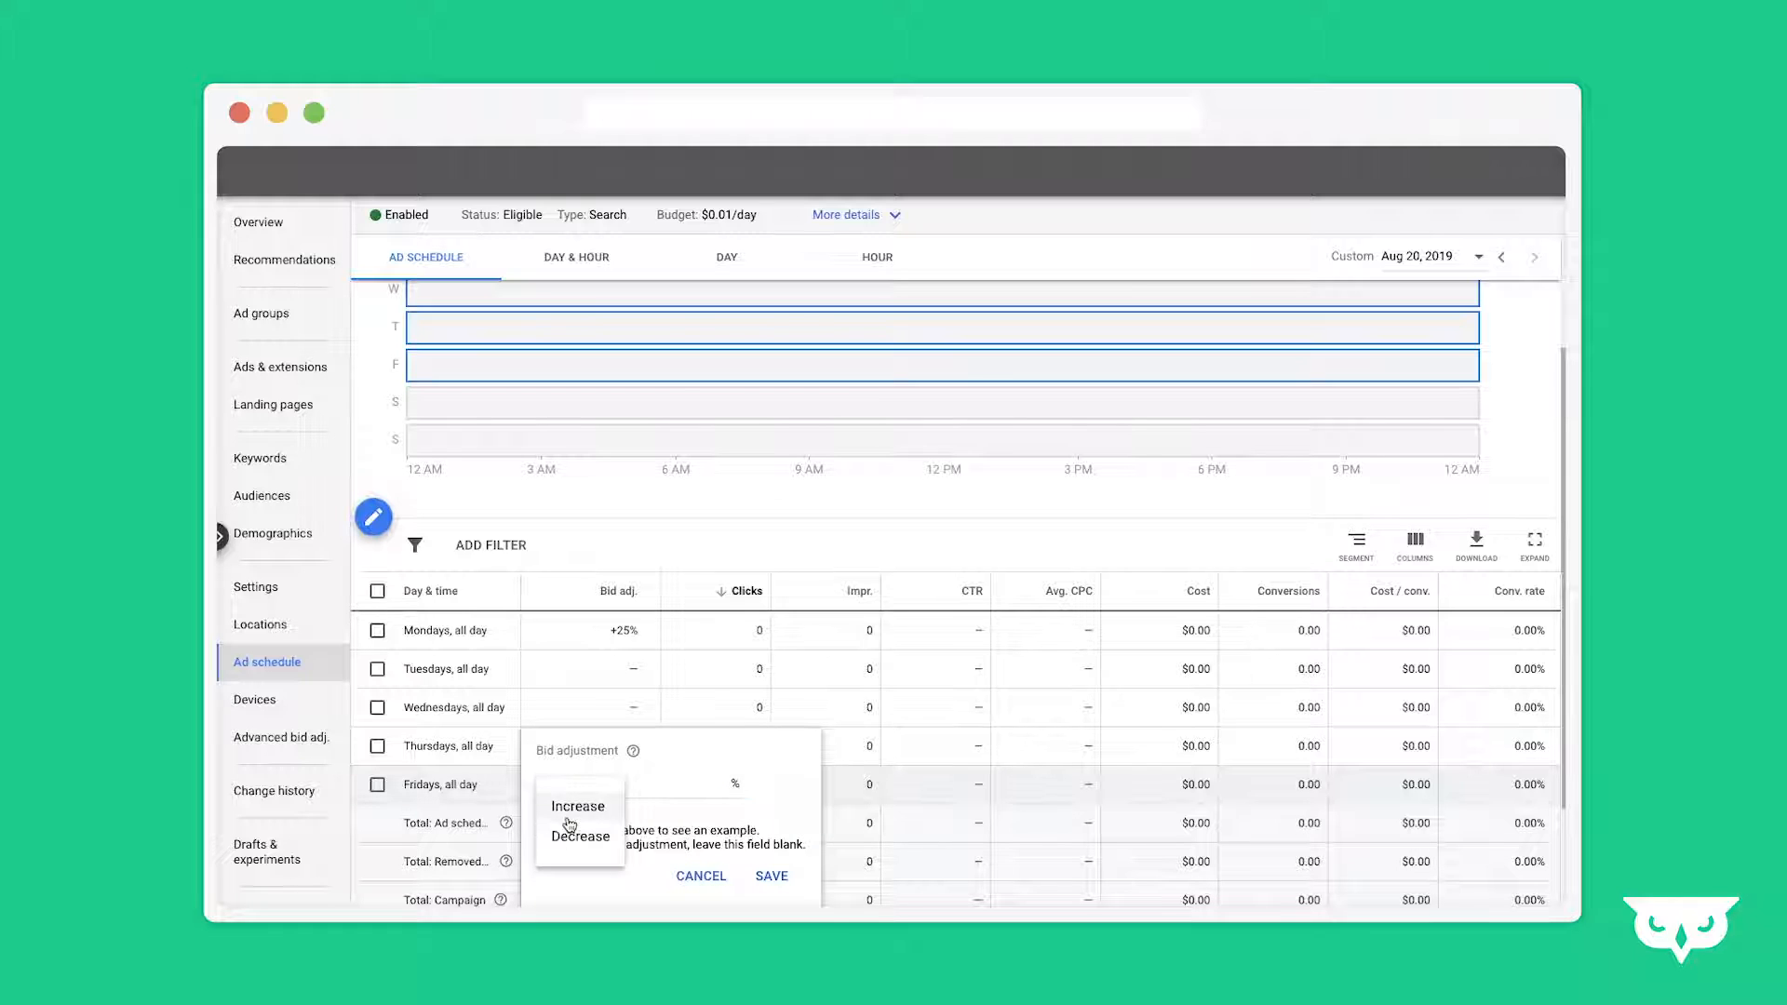
left_click(576, 829)
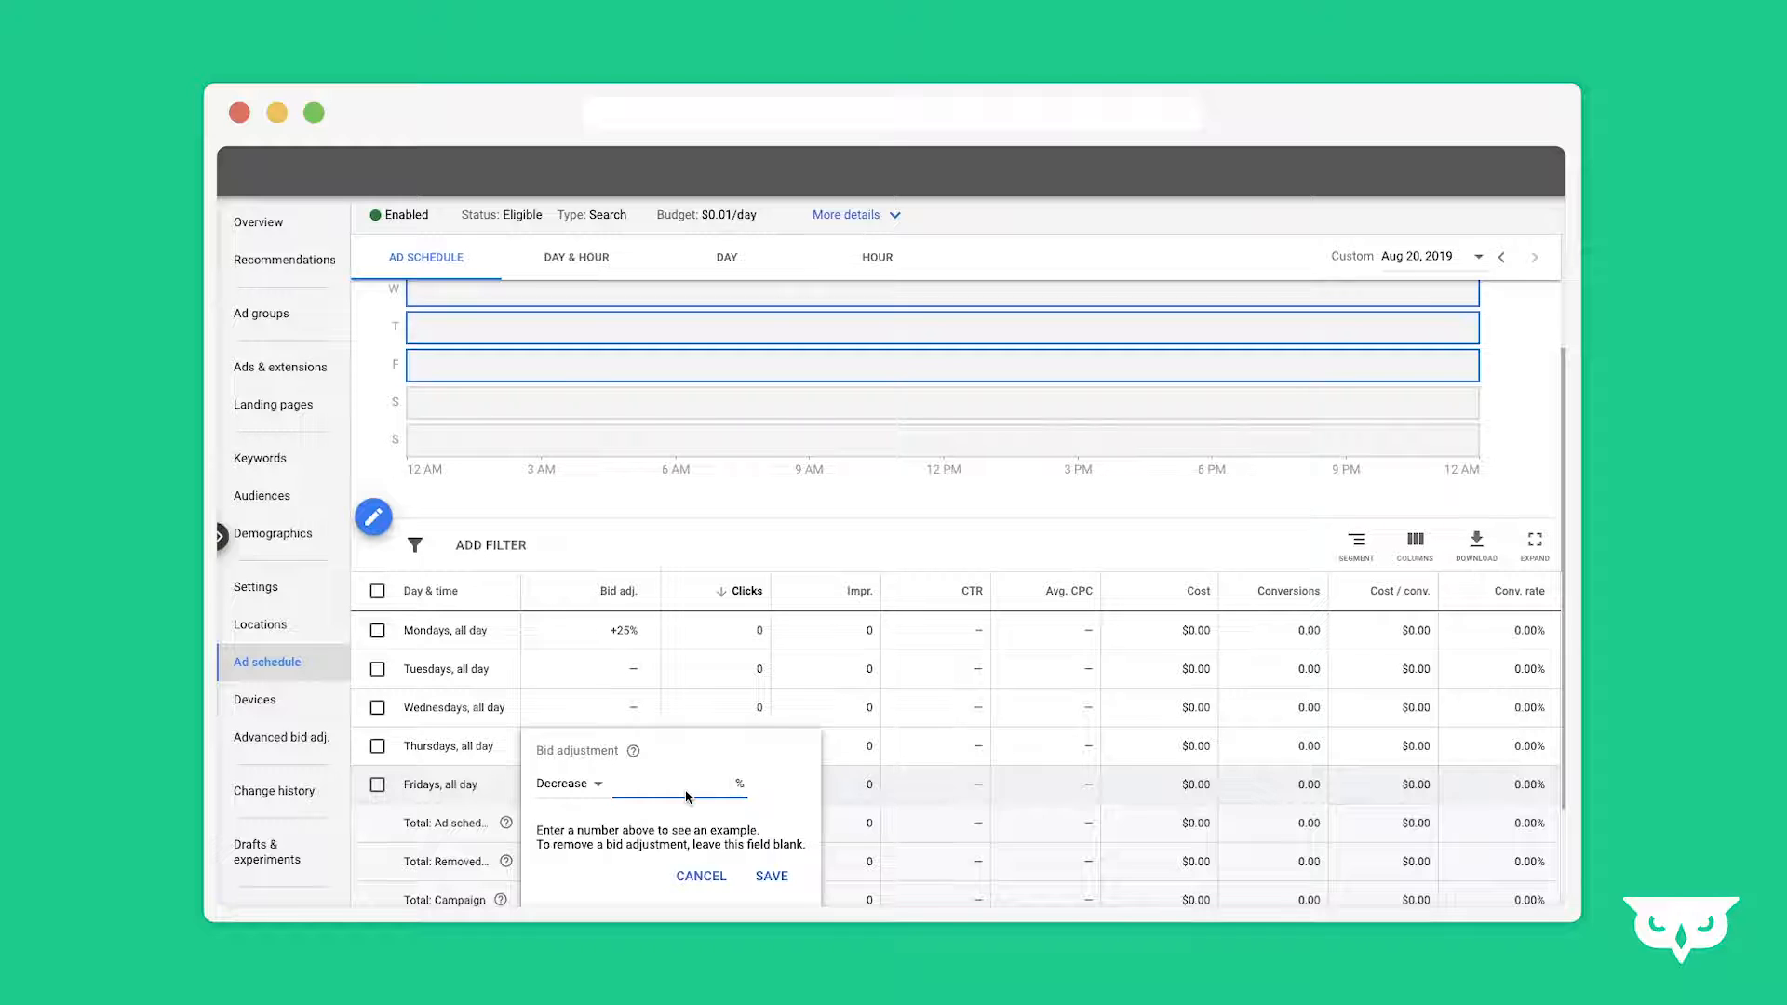
type("15")
left_click(772, 876)
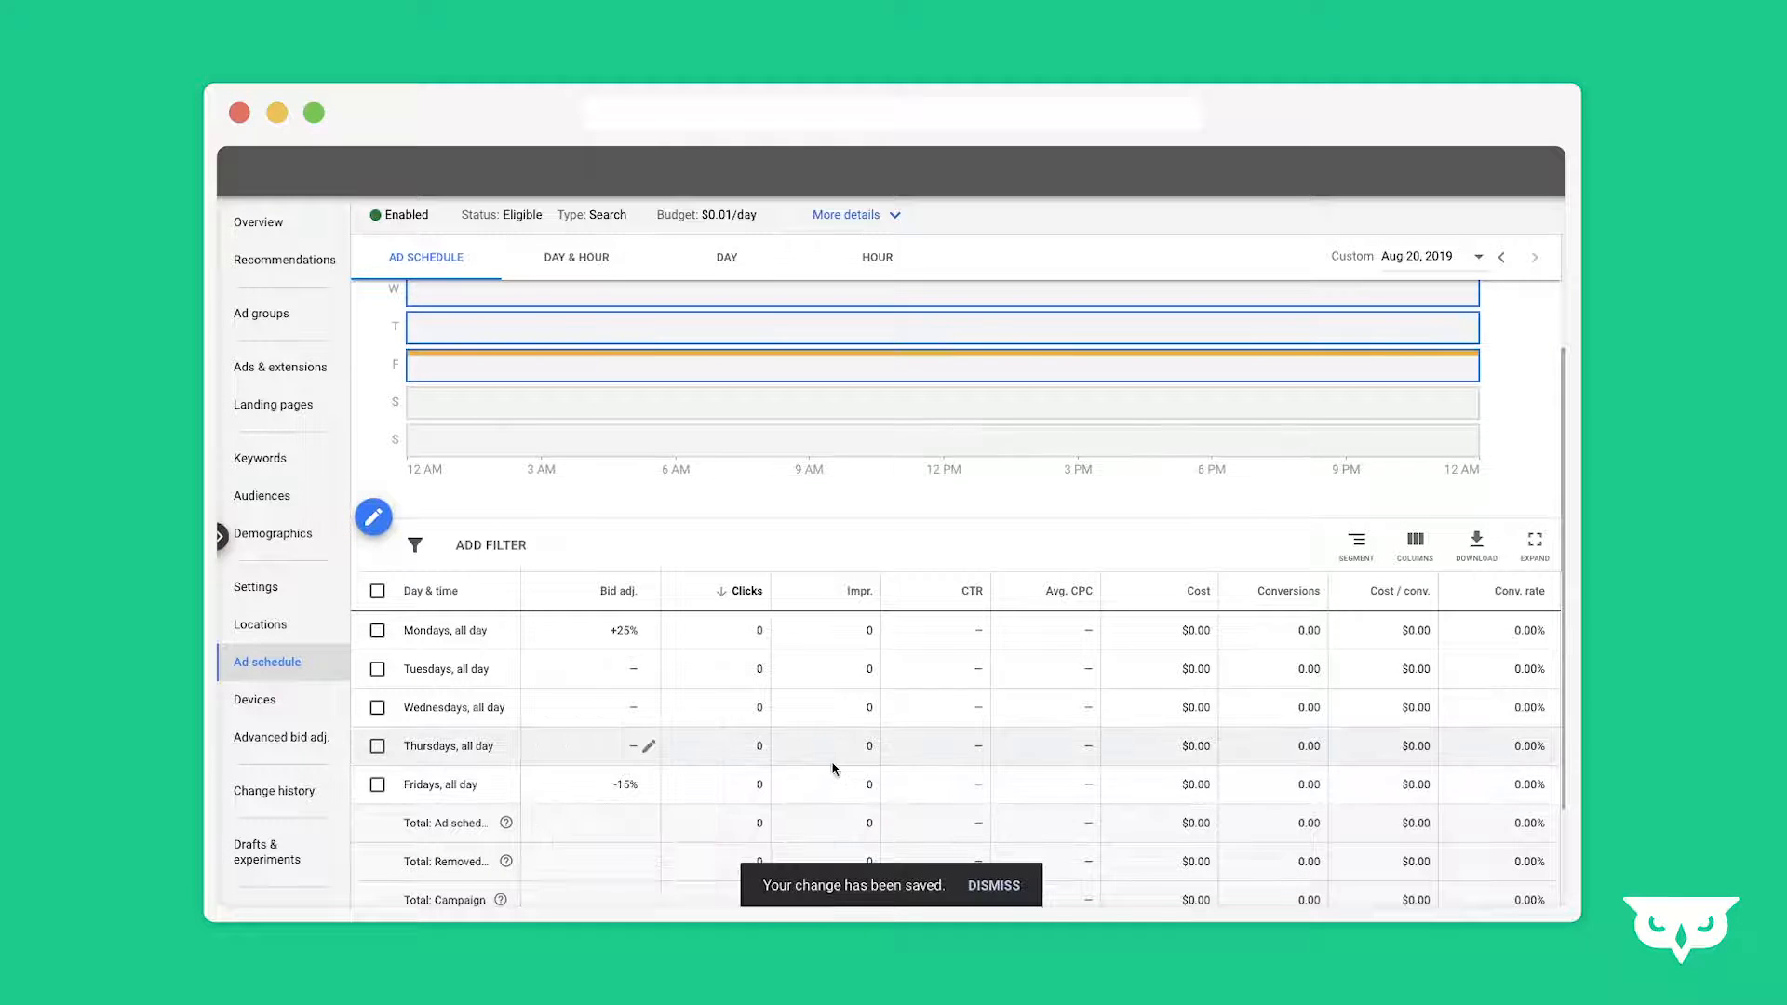
Reopen the ad schedule for editing and set the Mondays - Fridays entry to run from 00:00 to 04:00.
scroll(833, 771, "up", 2)
scroll(834, 771, "down", 3)
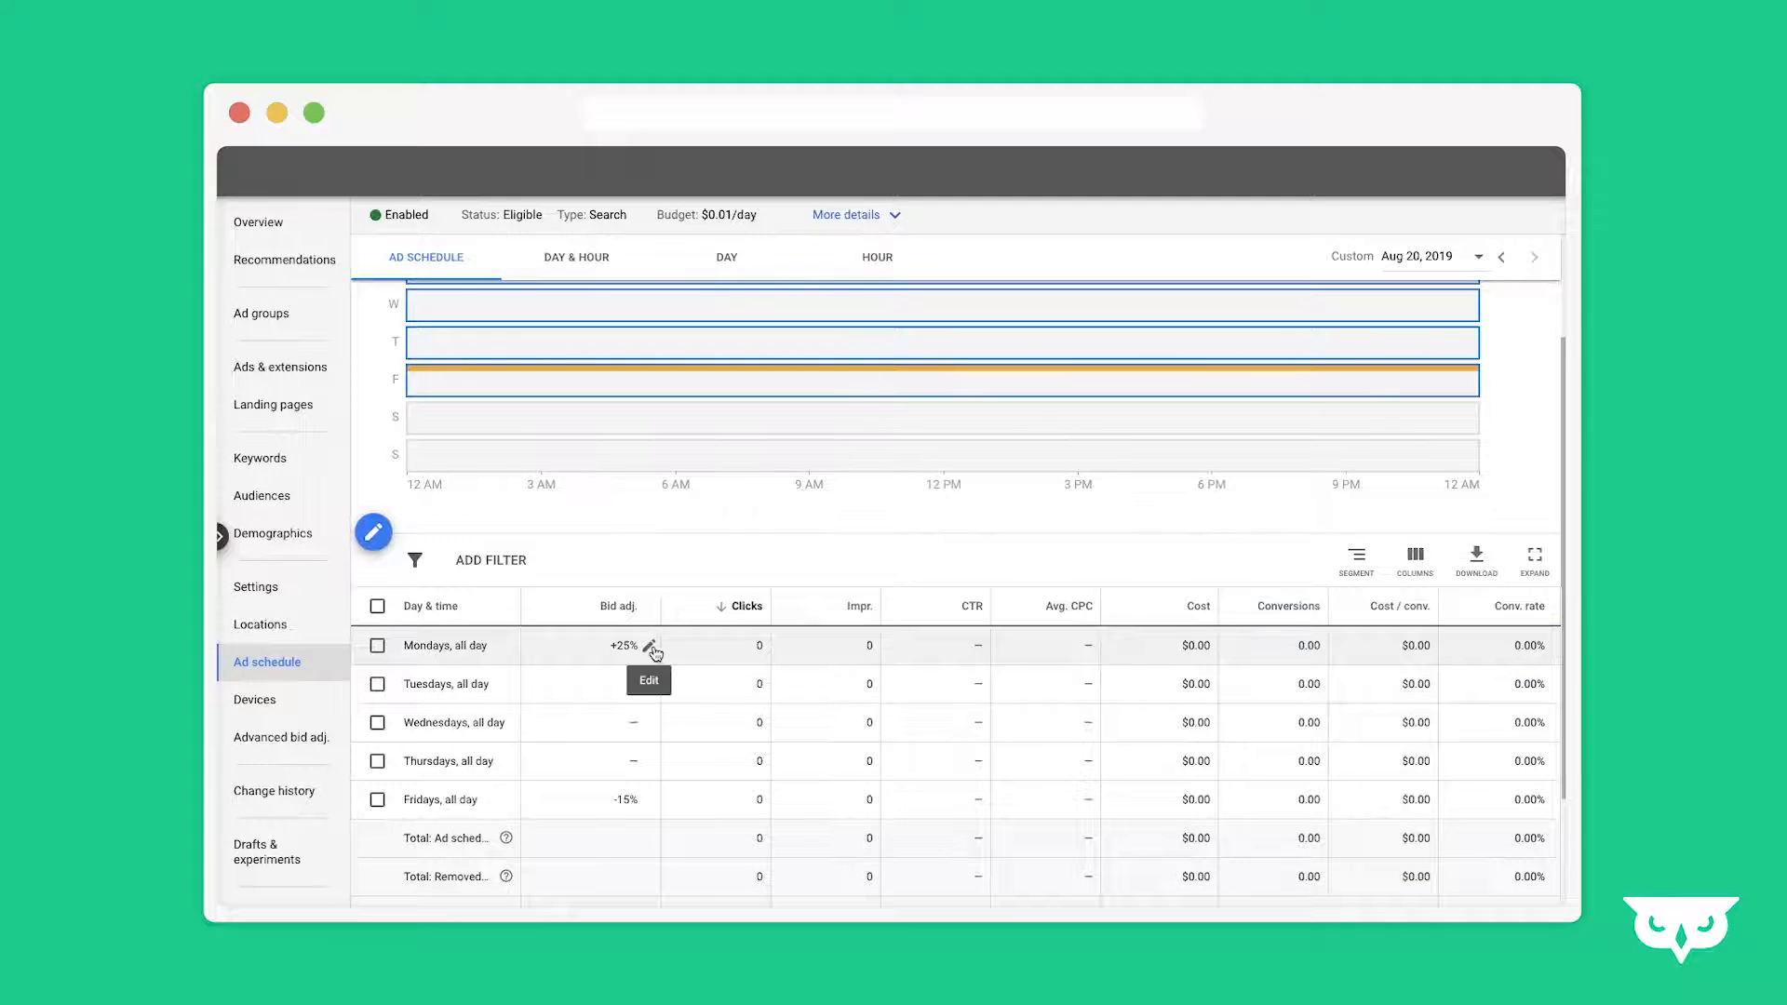
scroll(800, 847, "down", 2)
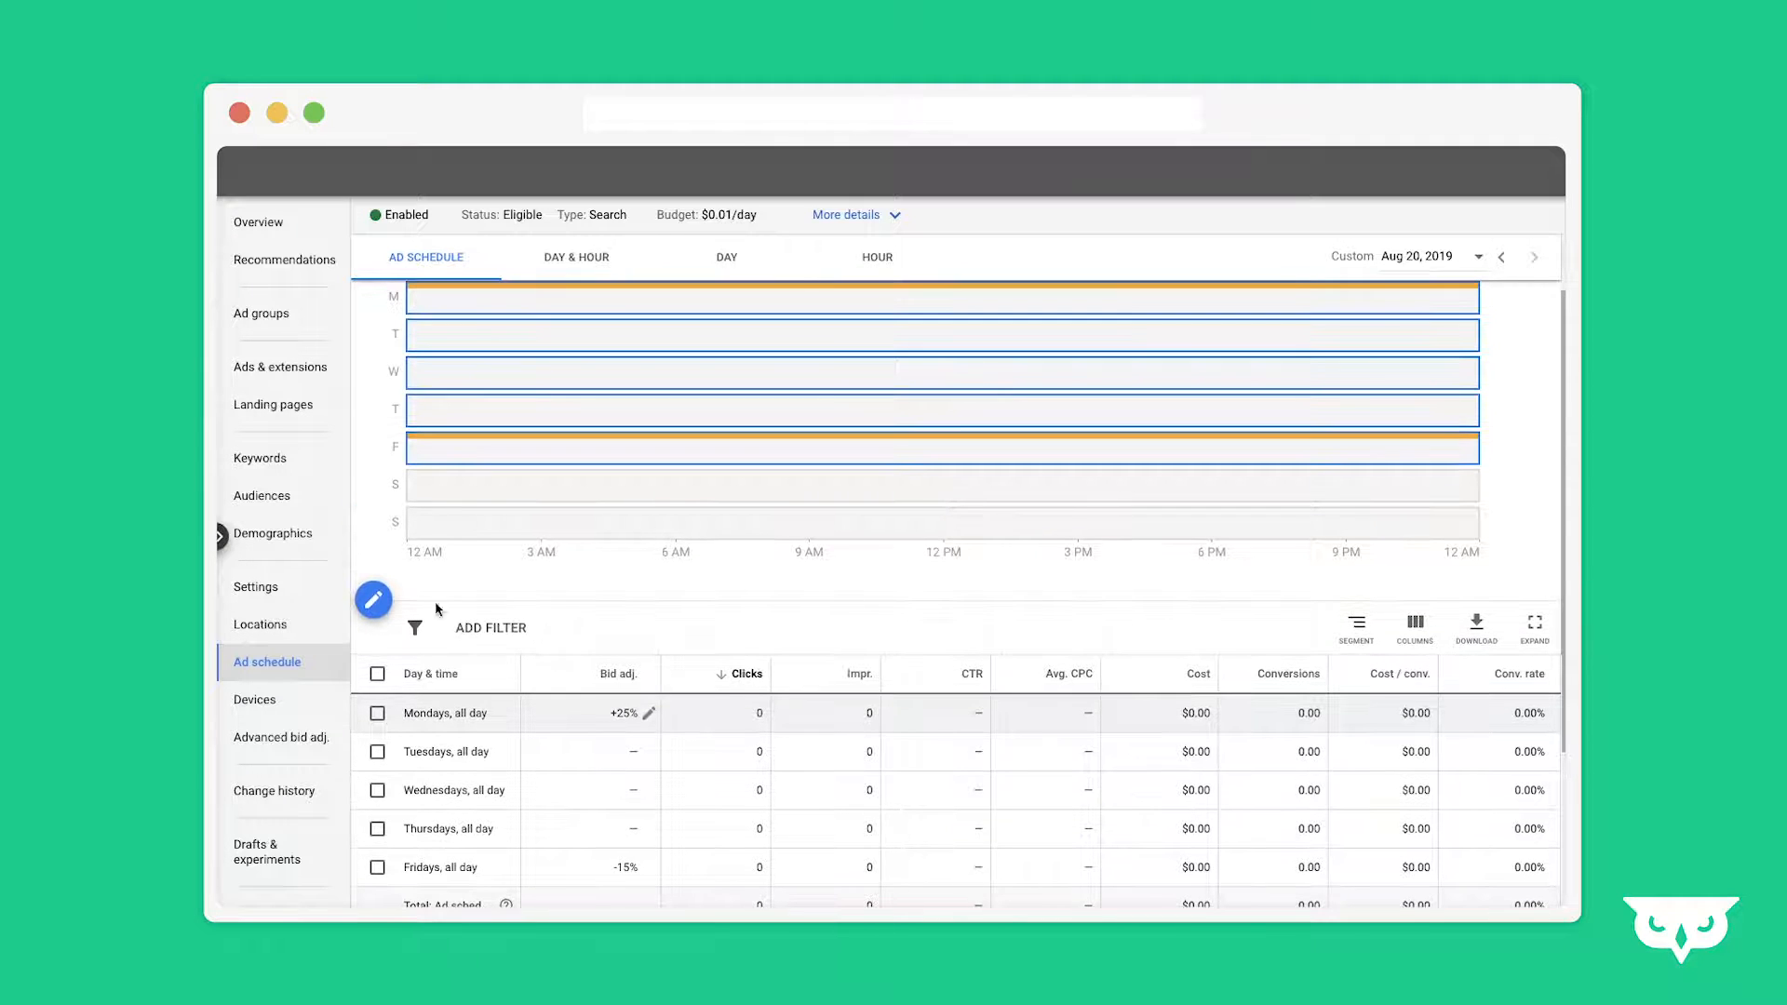
left_click(373, 599)
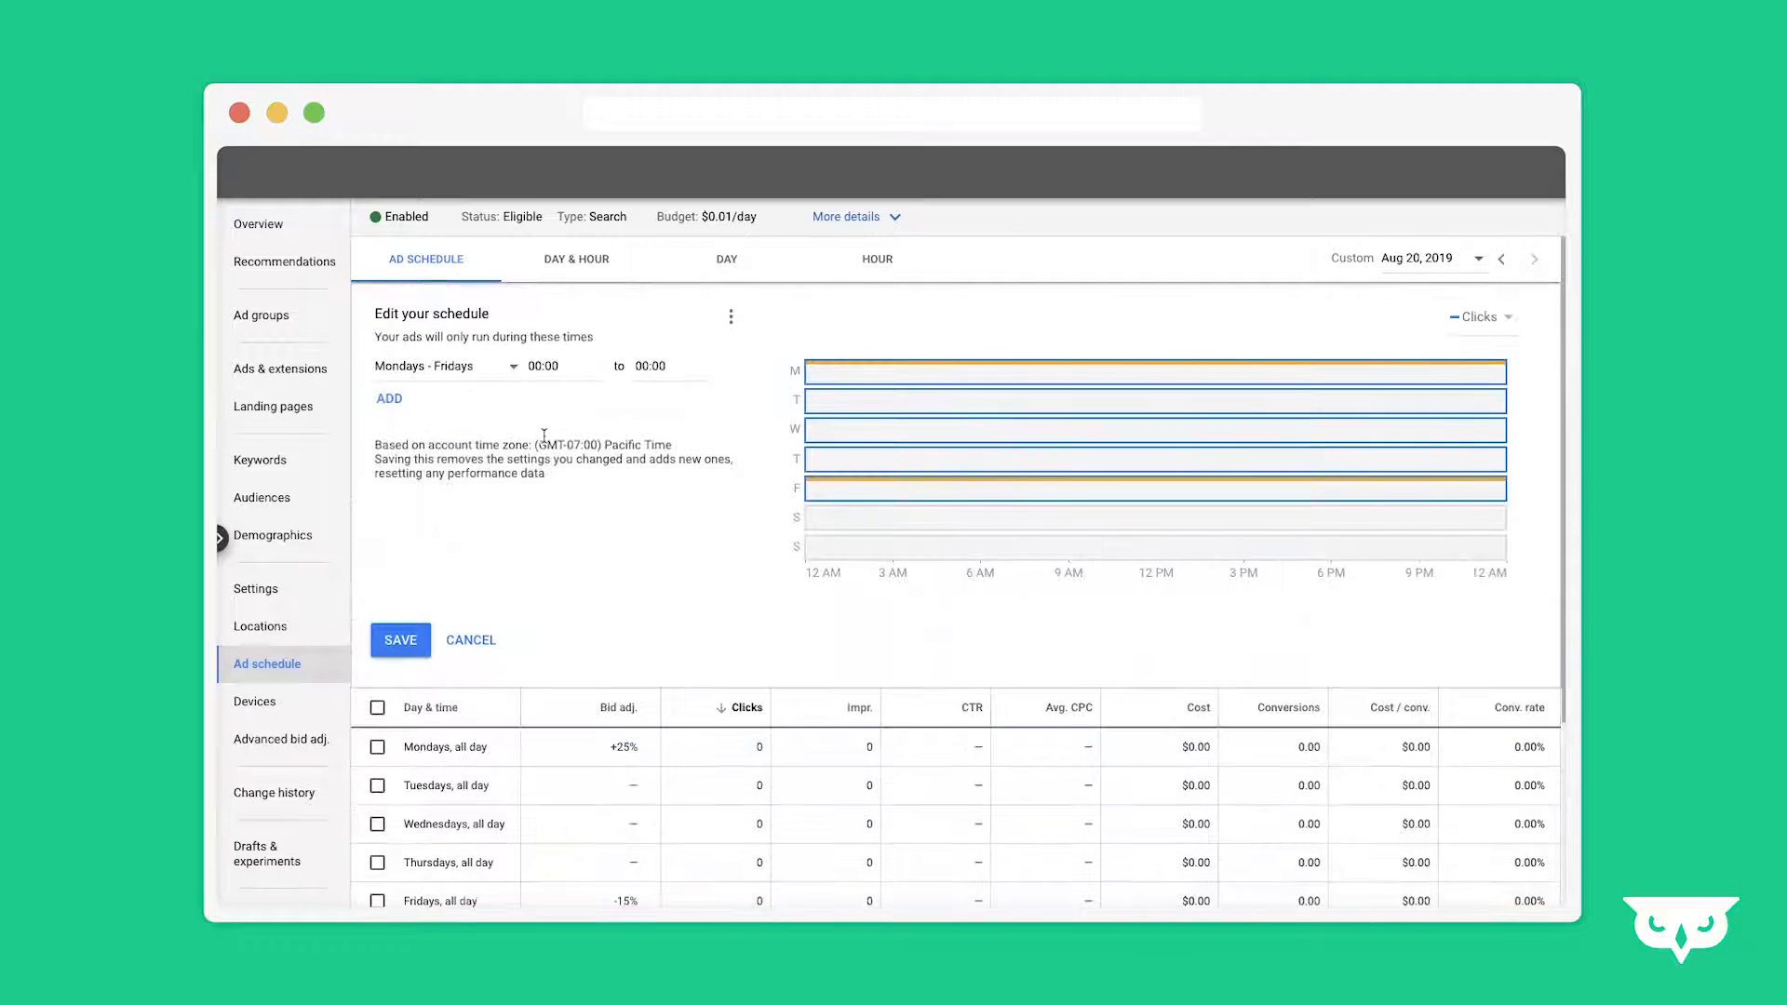
left_click(543, 363)
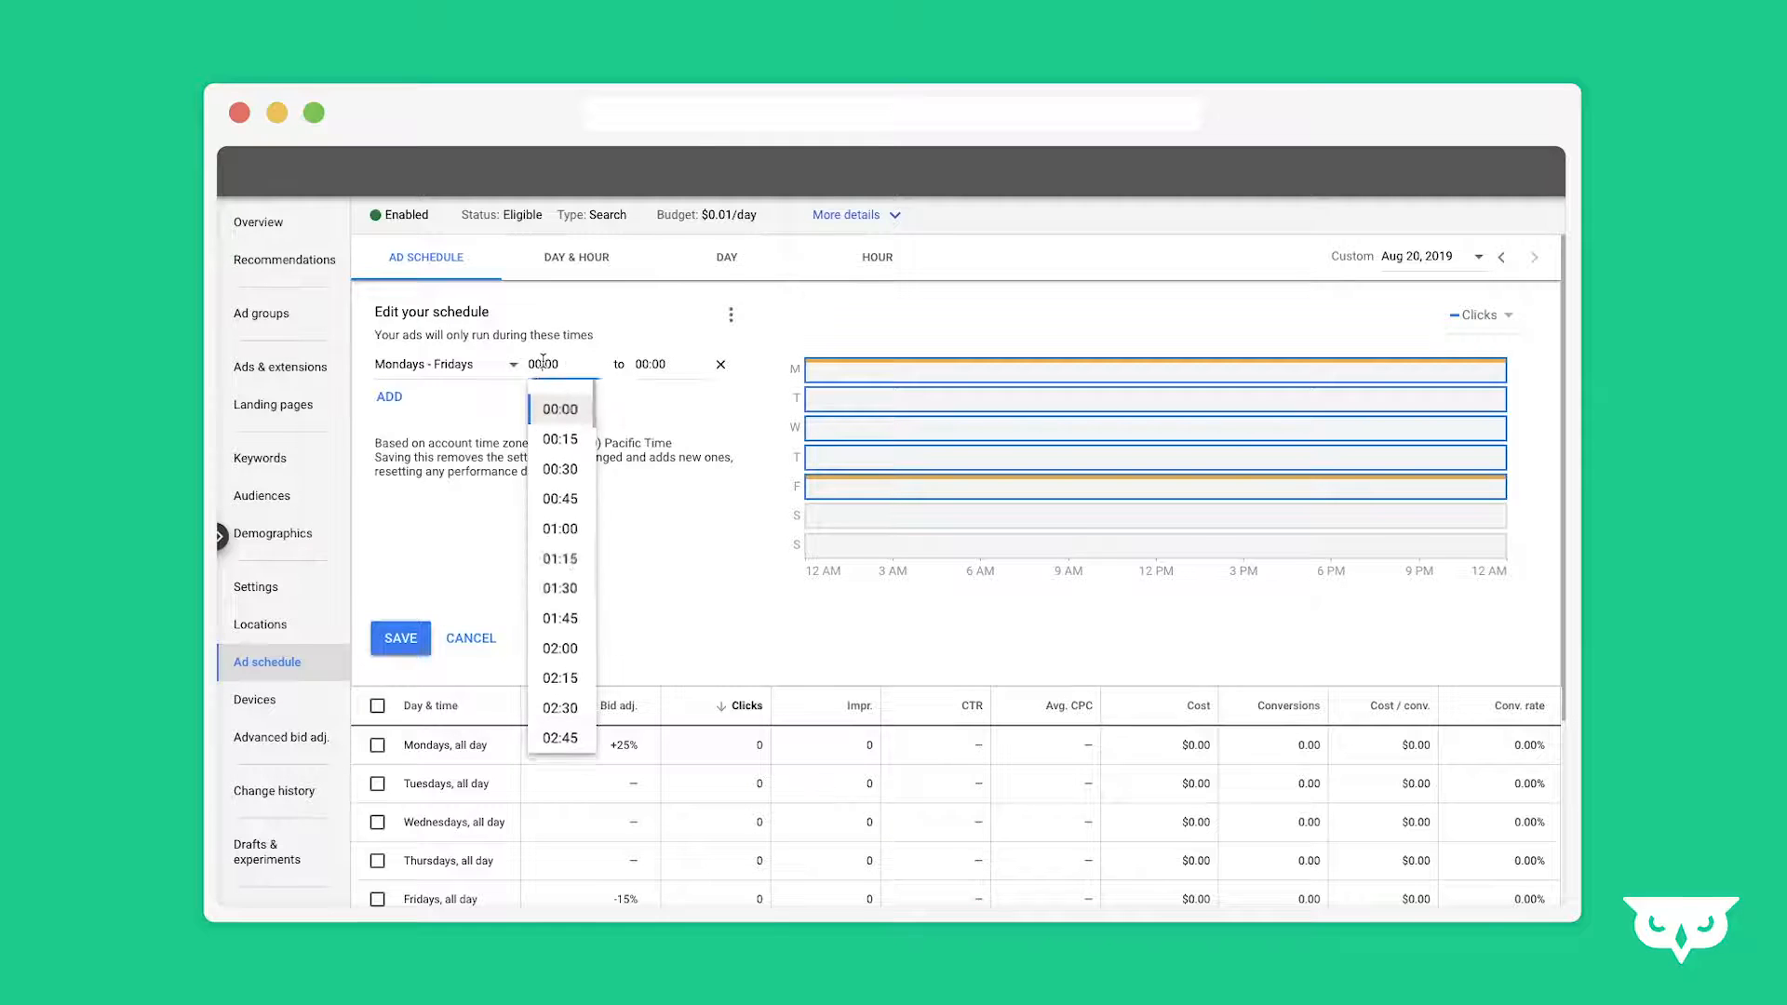
left_click(561, 410)
left_click(656, 364)
scroll(677, 567, "down", 3)
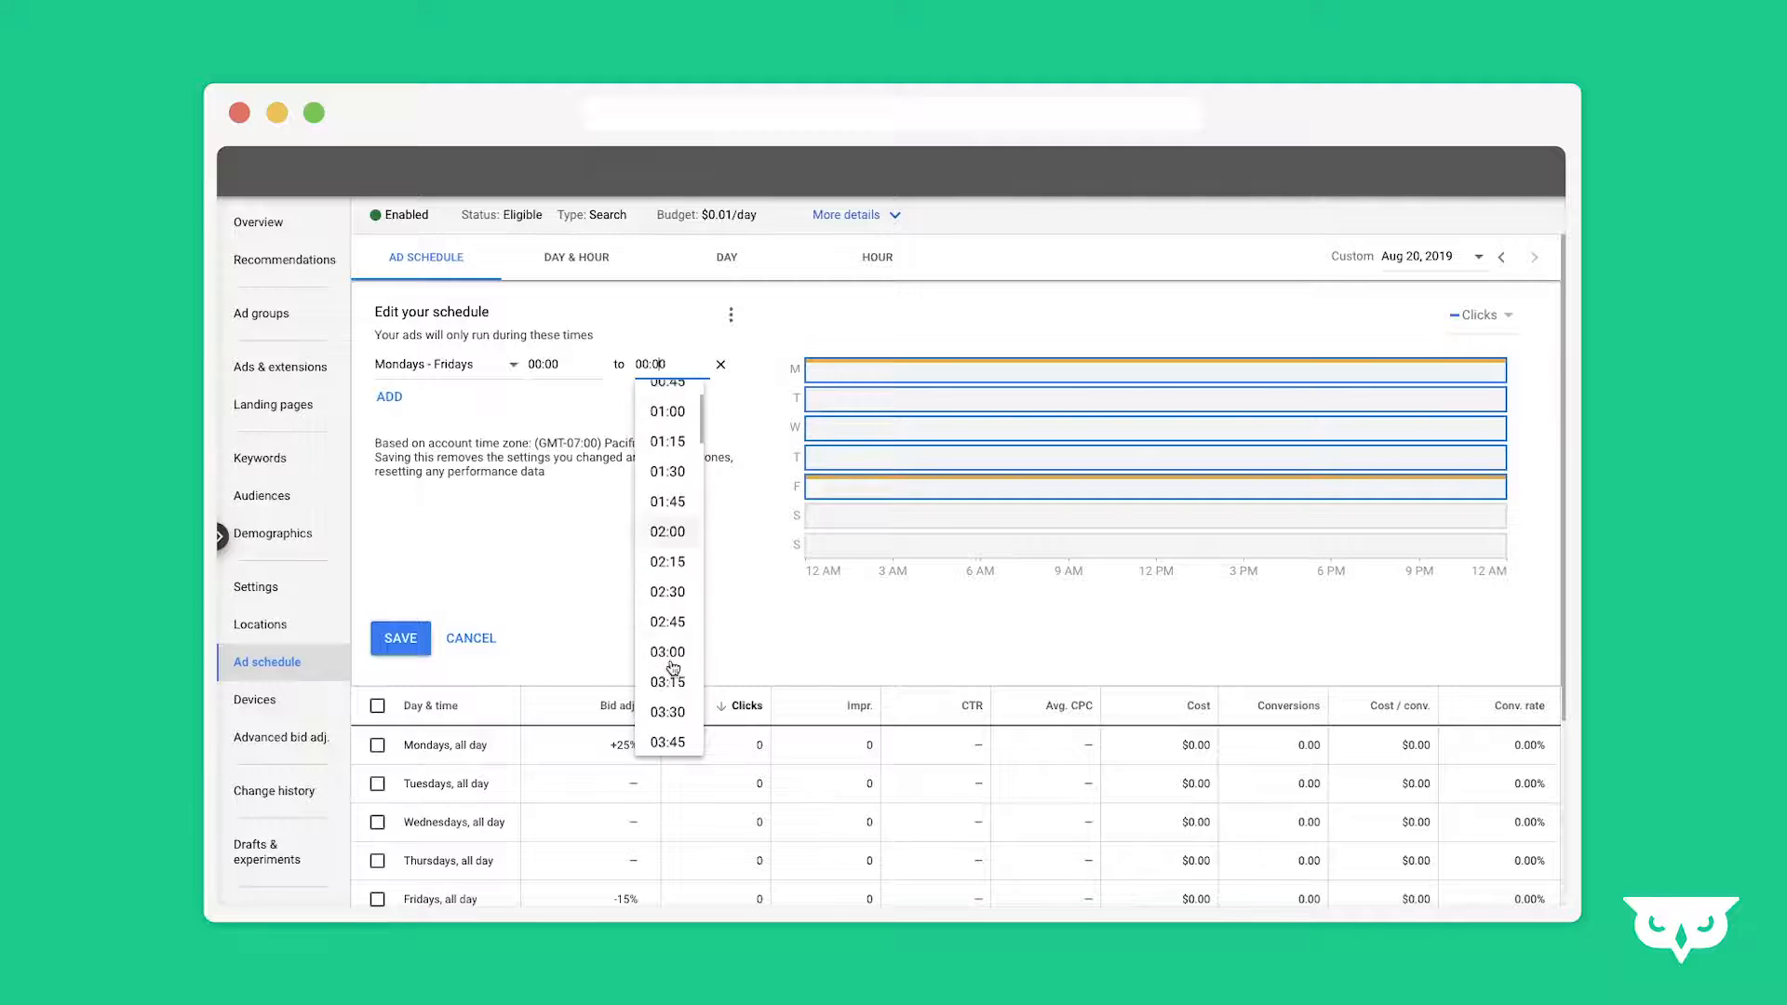
left_click(661, 601)
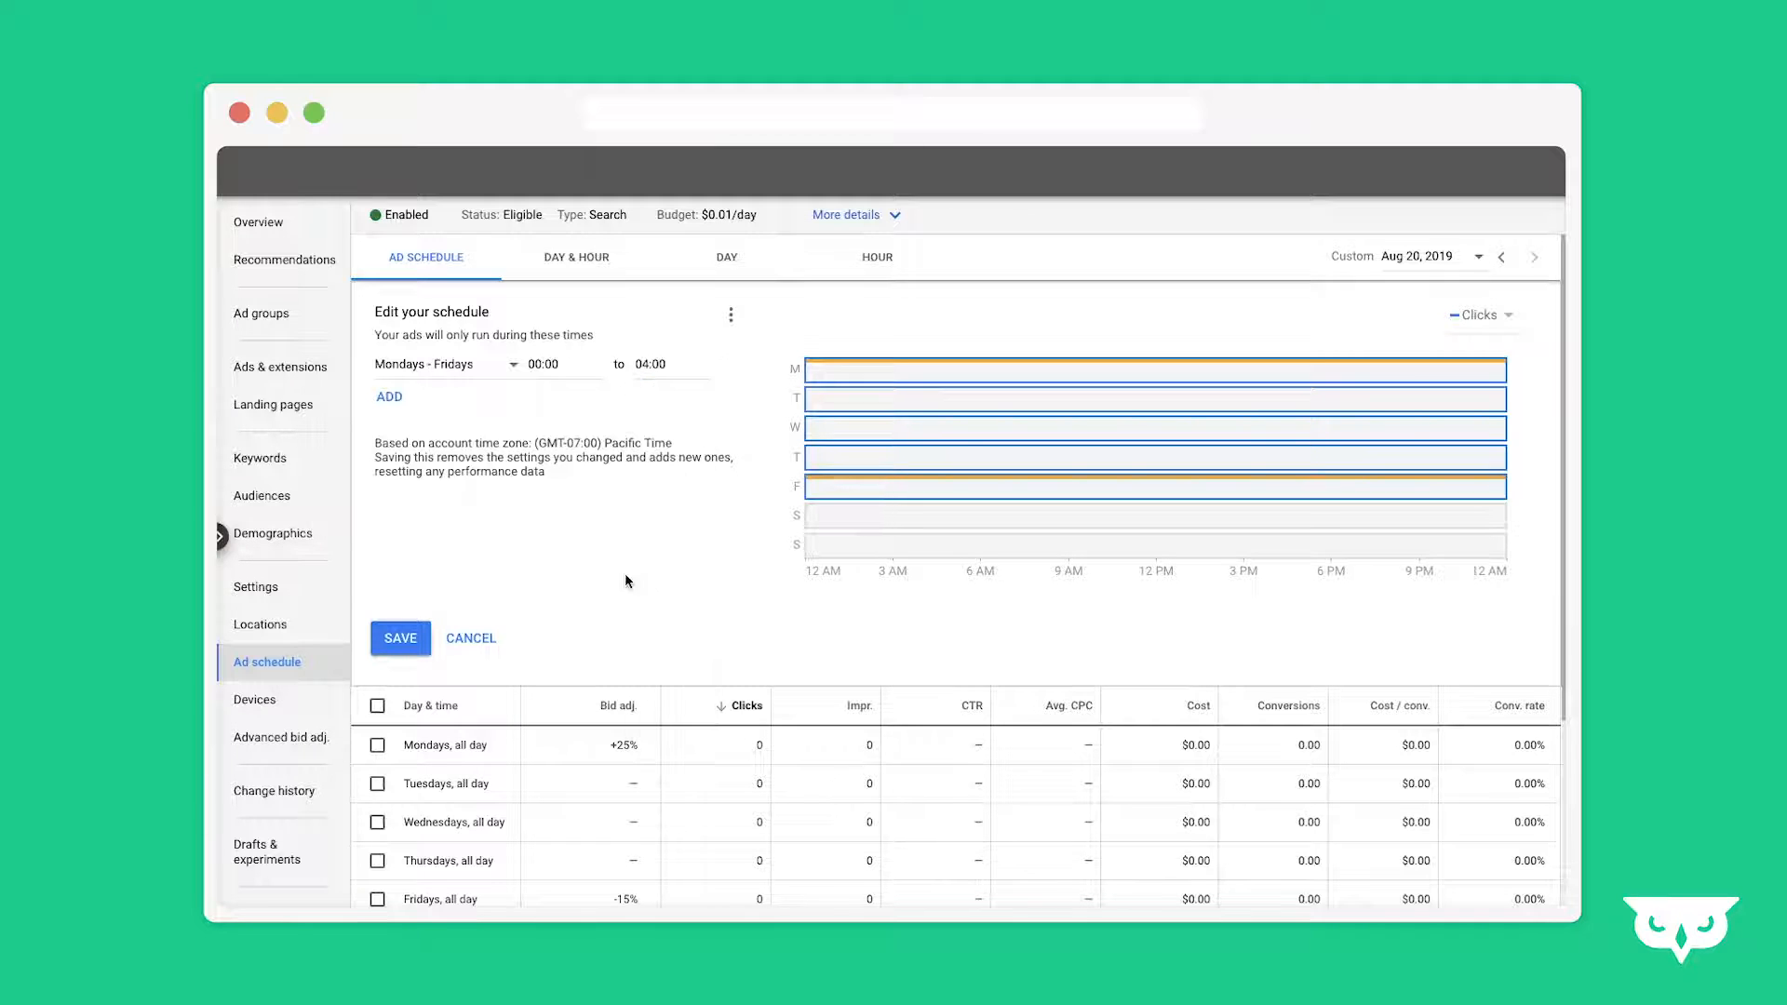
Add a second Mondays - Fridays entry running from 04:00 to 08:00 and save the schedule.
left_click(388, 399)
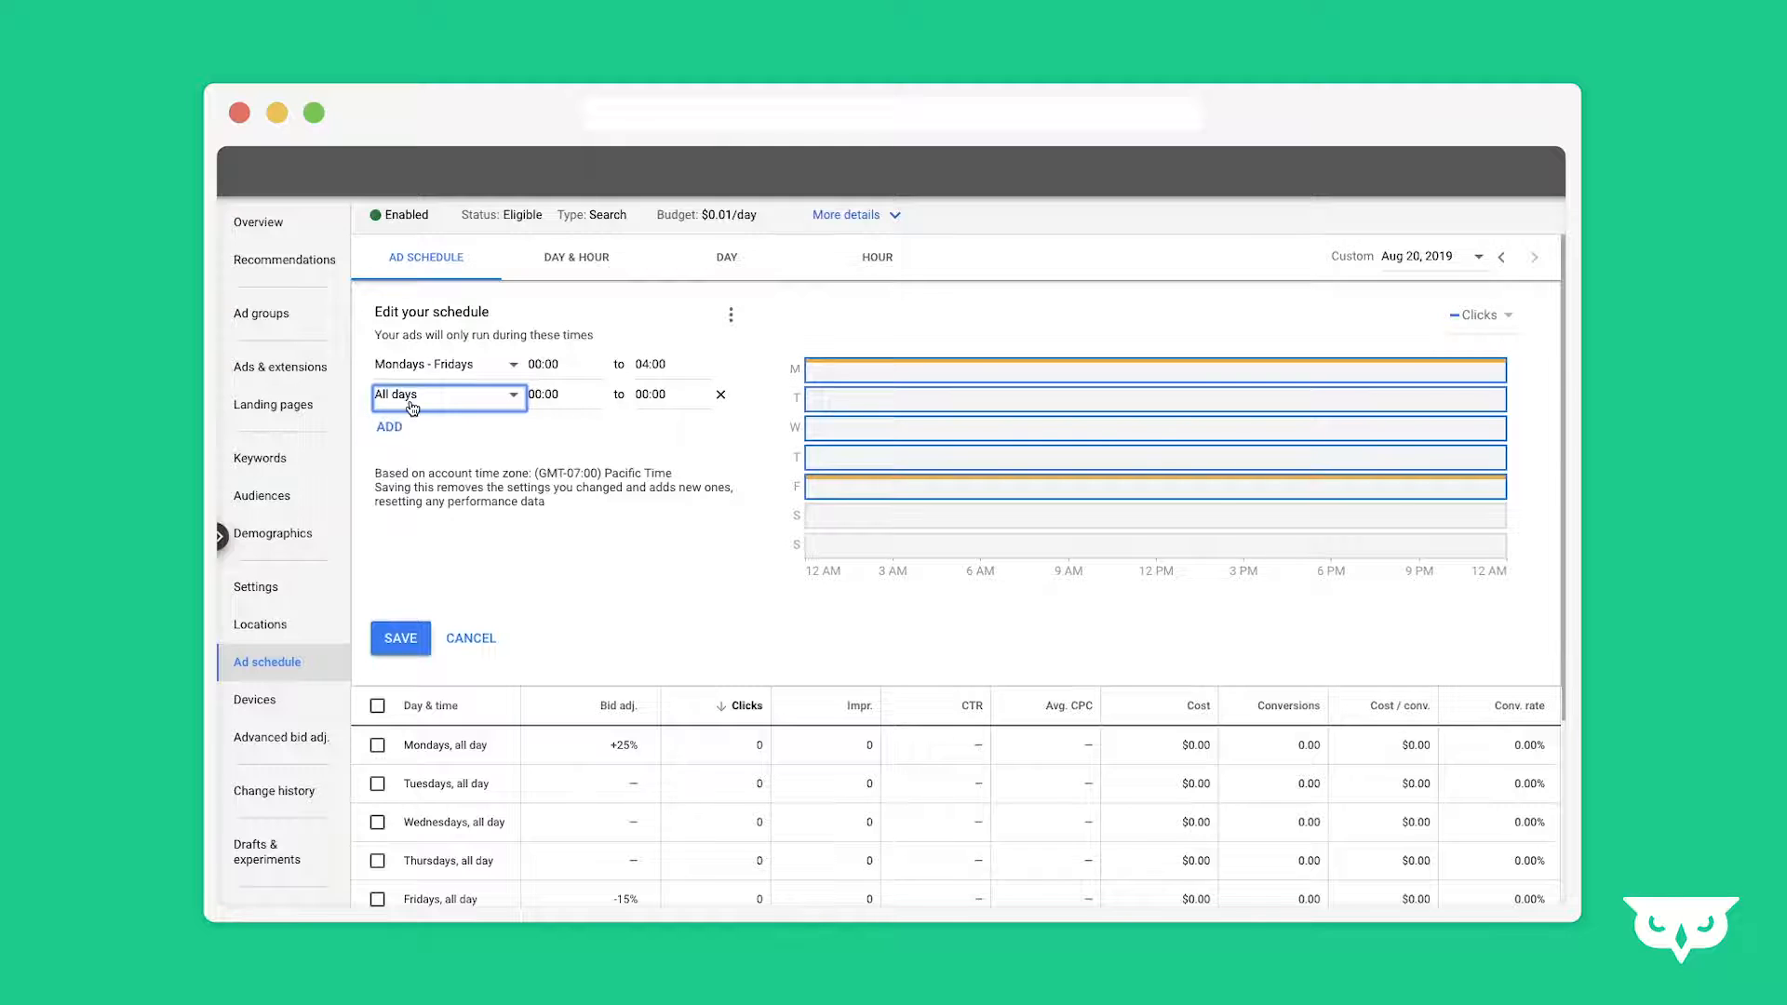
left_click(413, 407)
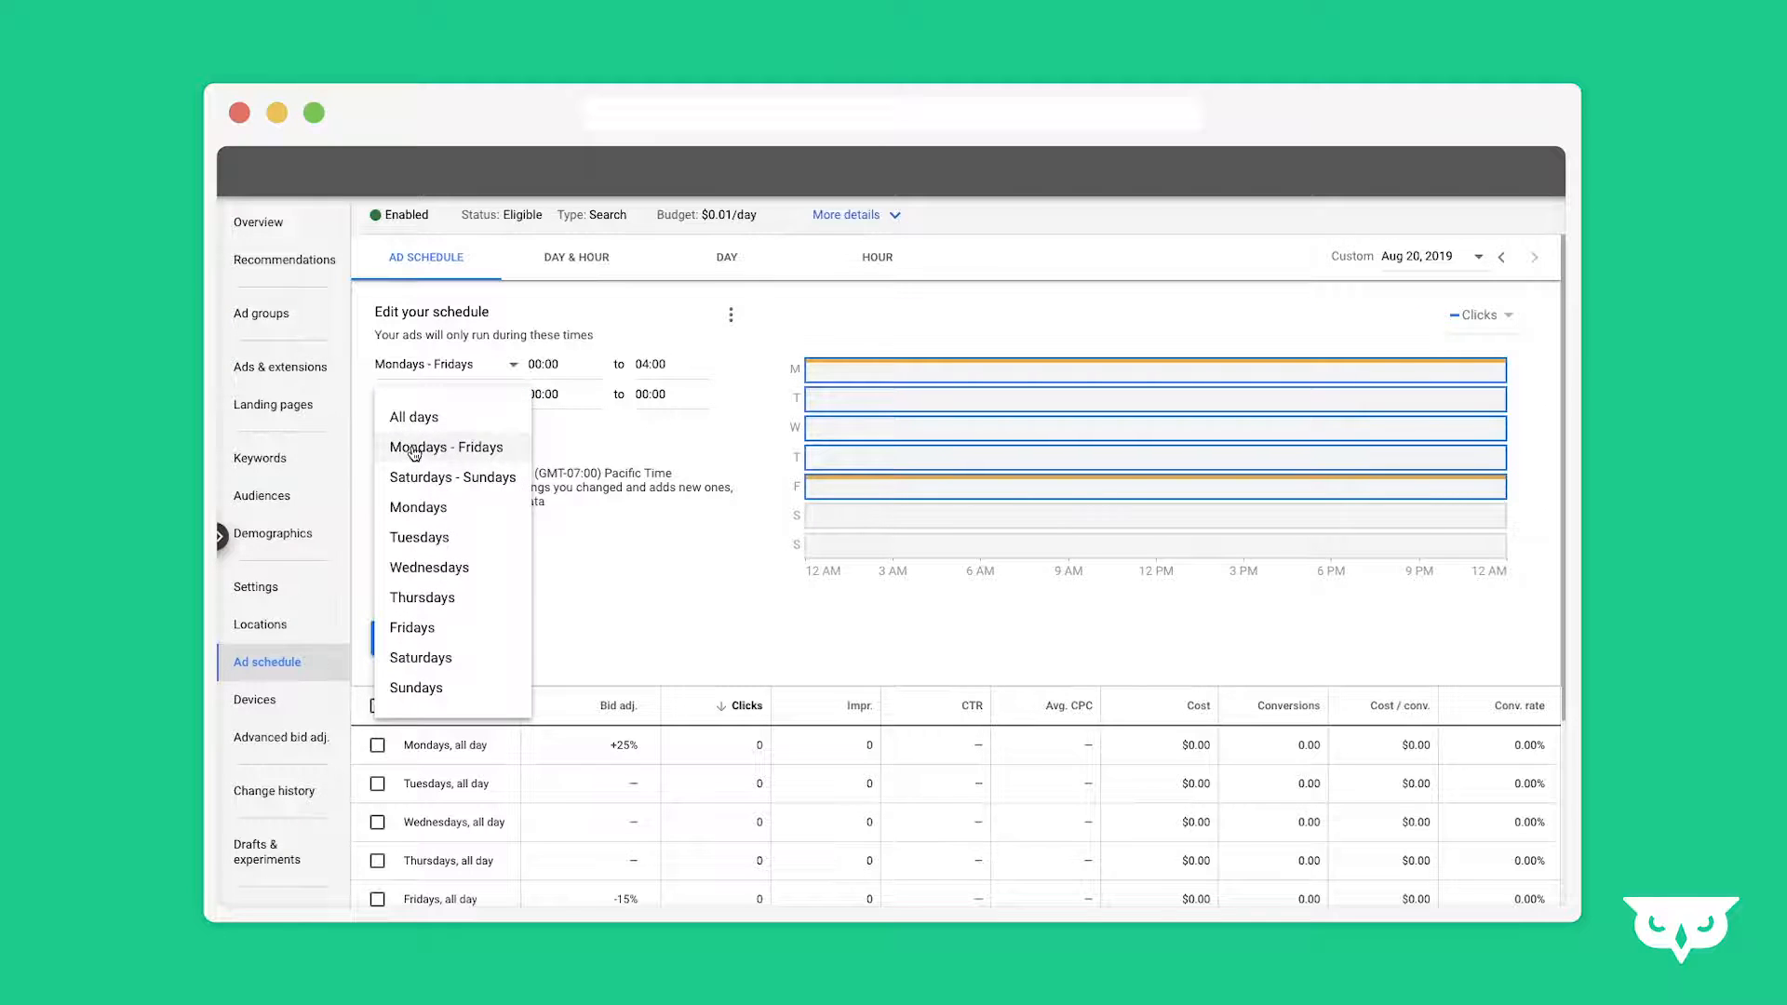
left_click(419, 444)
left_click(556, 389)
scroll(568, 651, "down", 3)
scroll(566, 661, "down", 1)
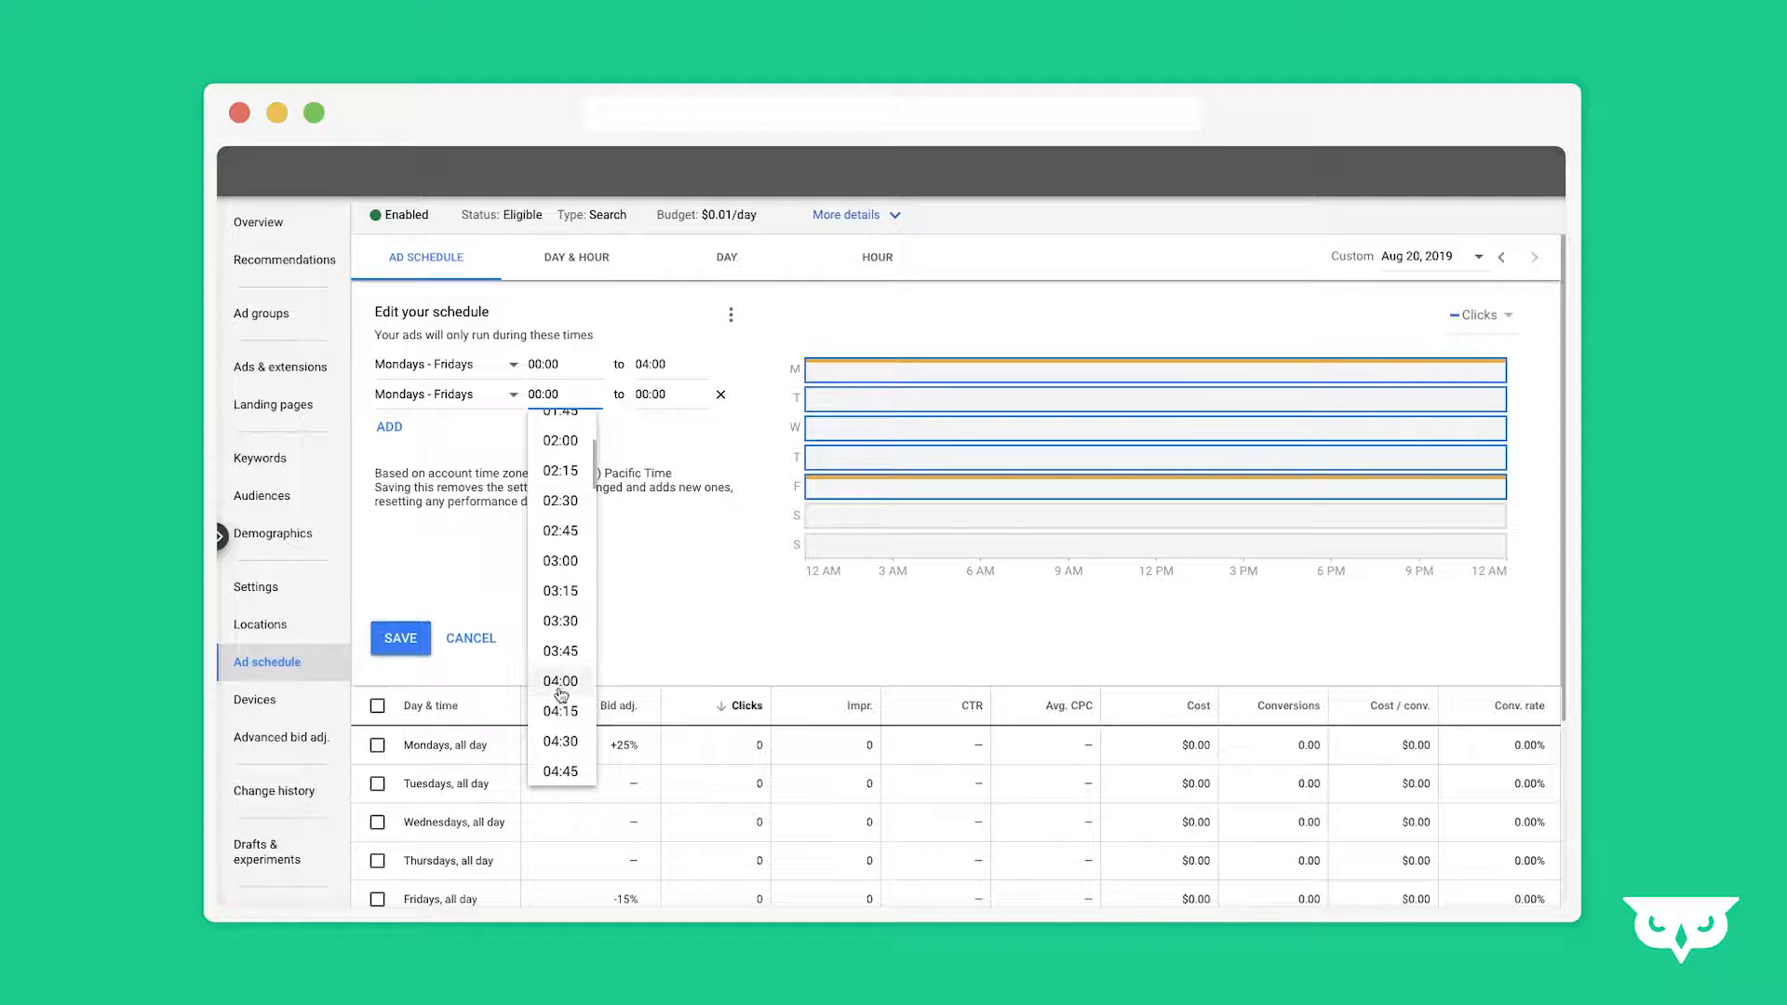
left_click(560, 682)
left_click(655, 391)
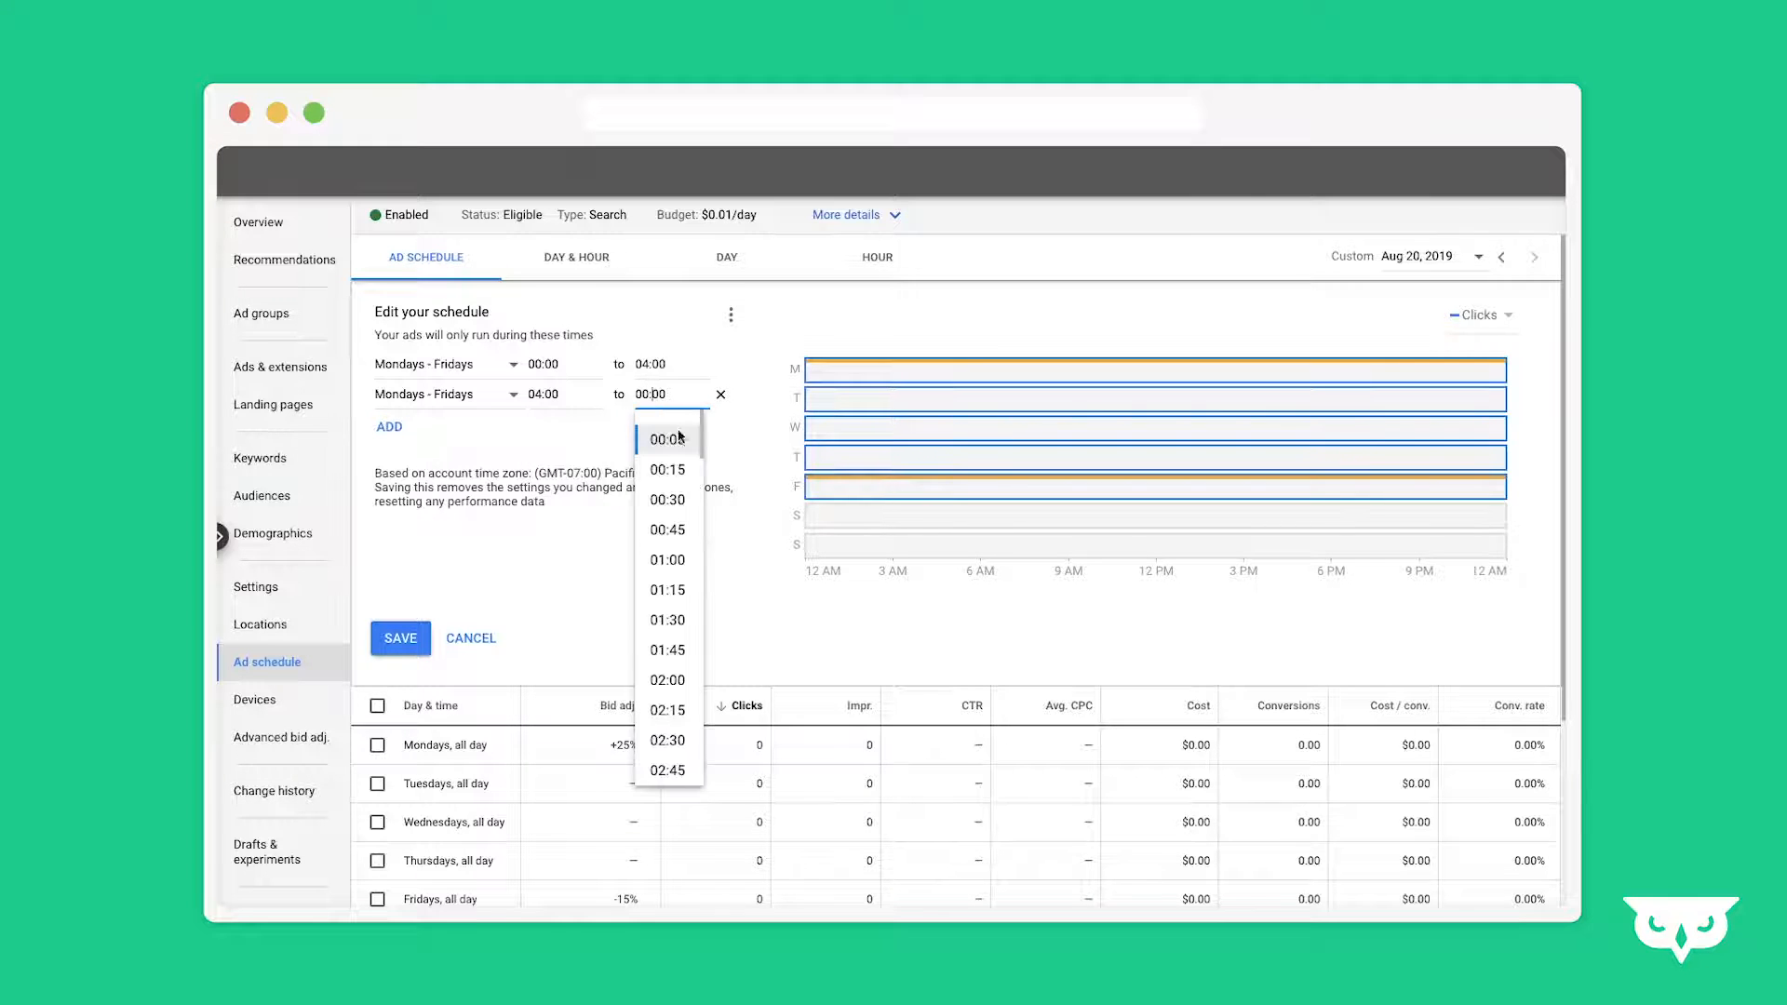
scroll(686, 744, "down", 4)
scroll(686, 745, "down", 6)
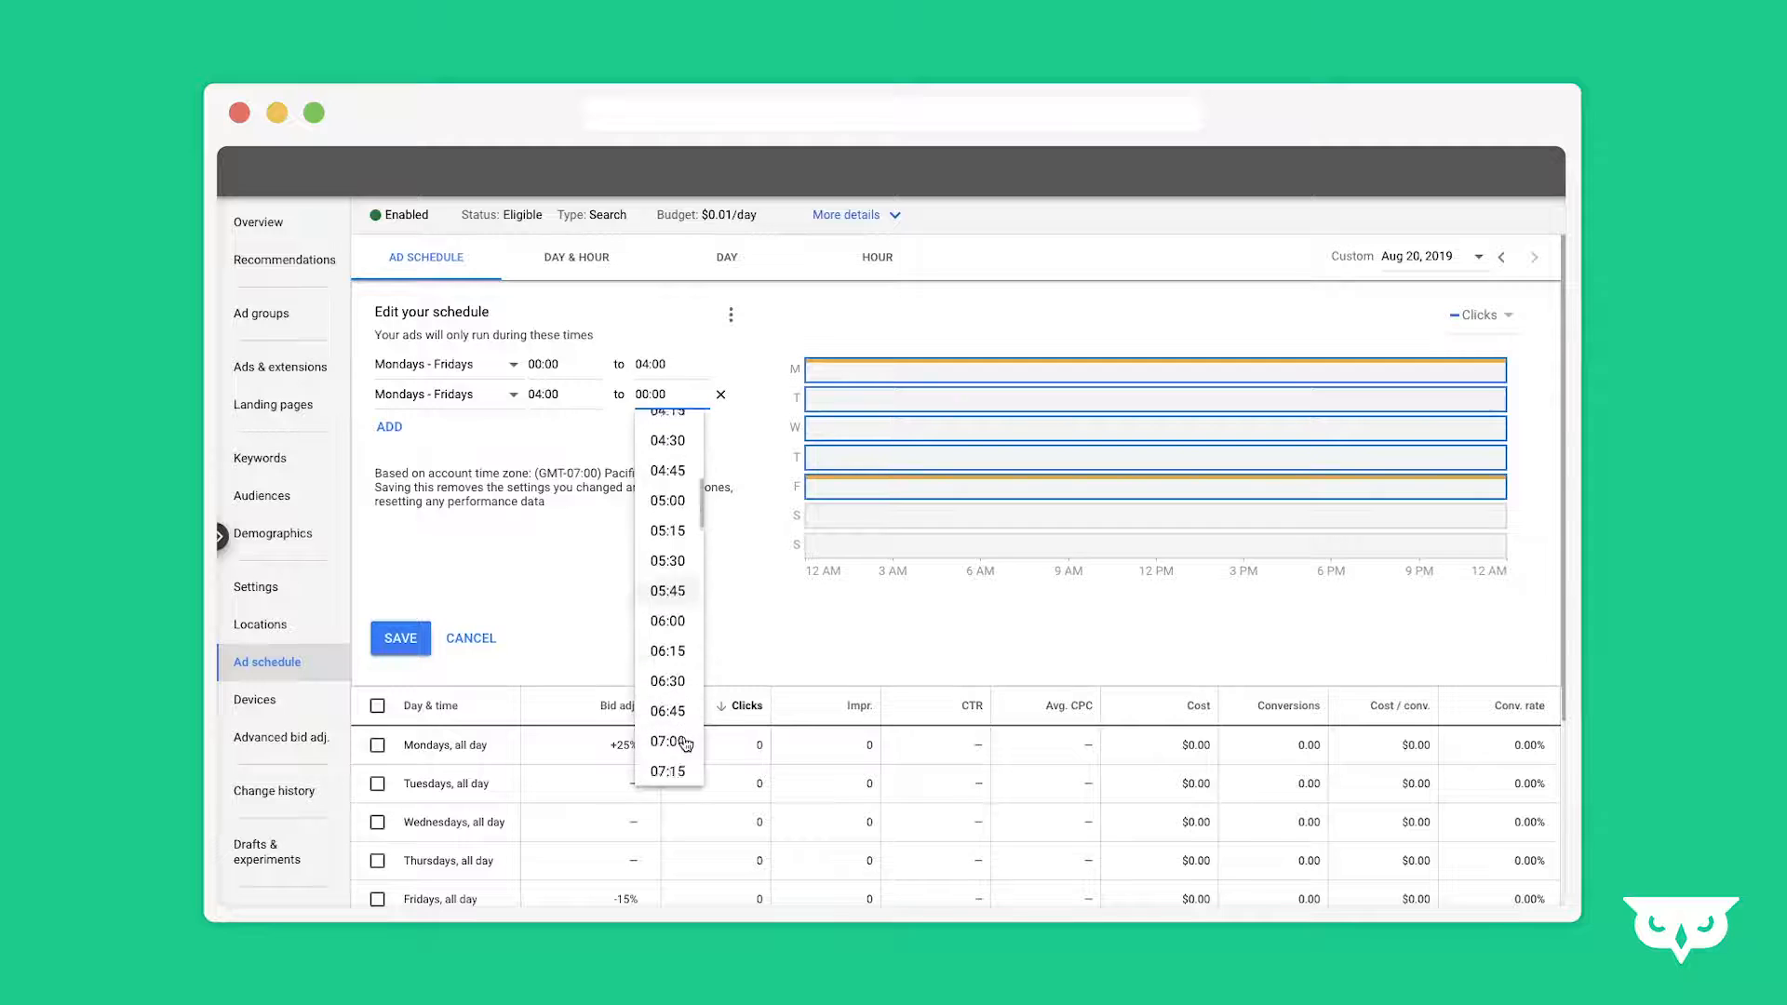
left_click(675, 731)
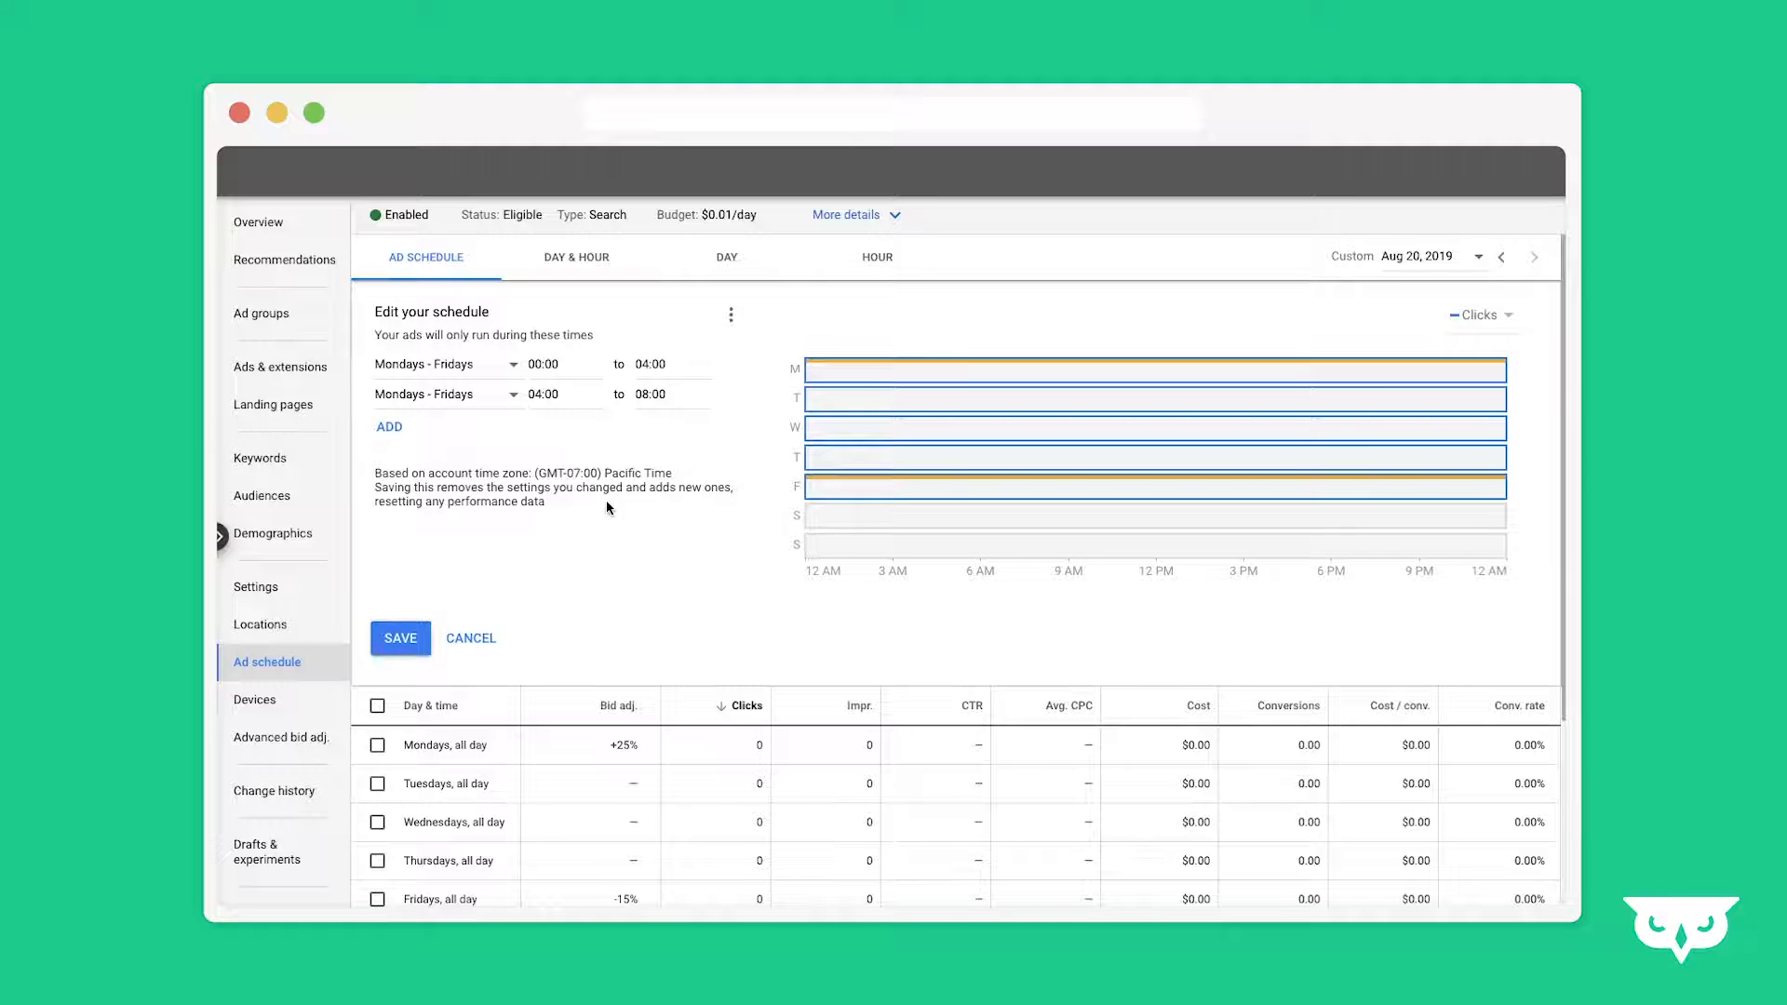
left_click(401, 641)
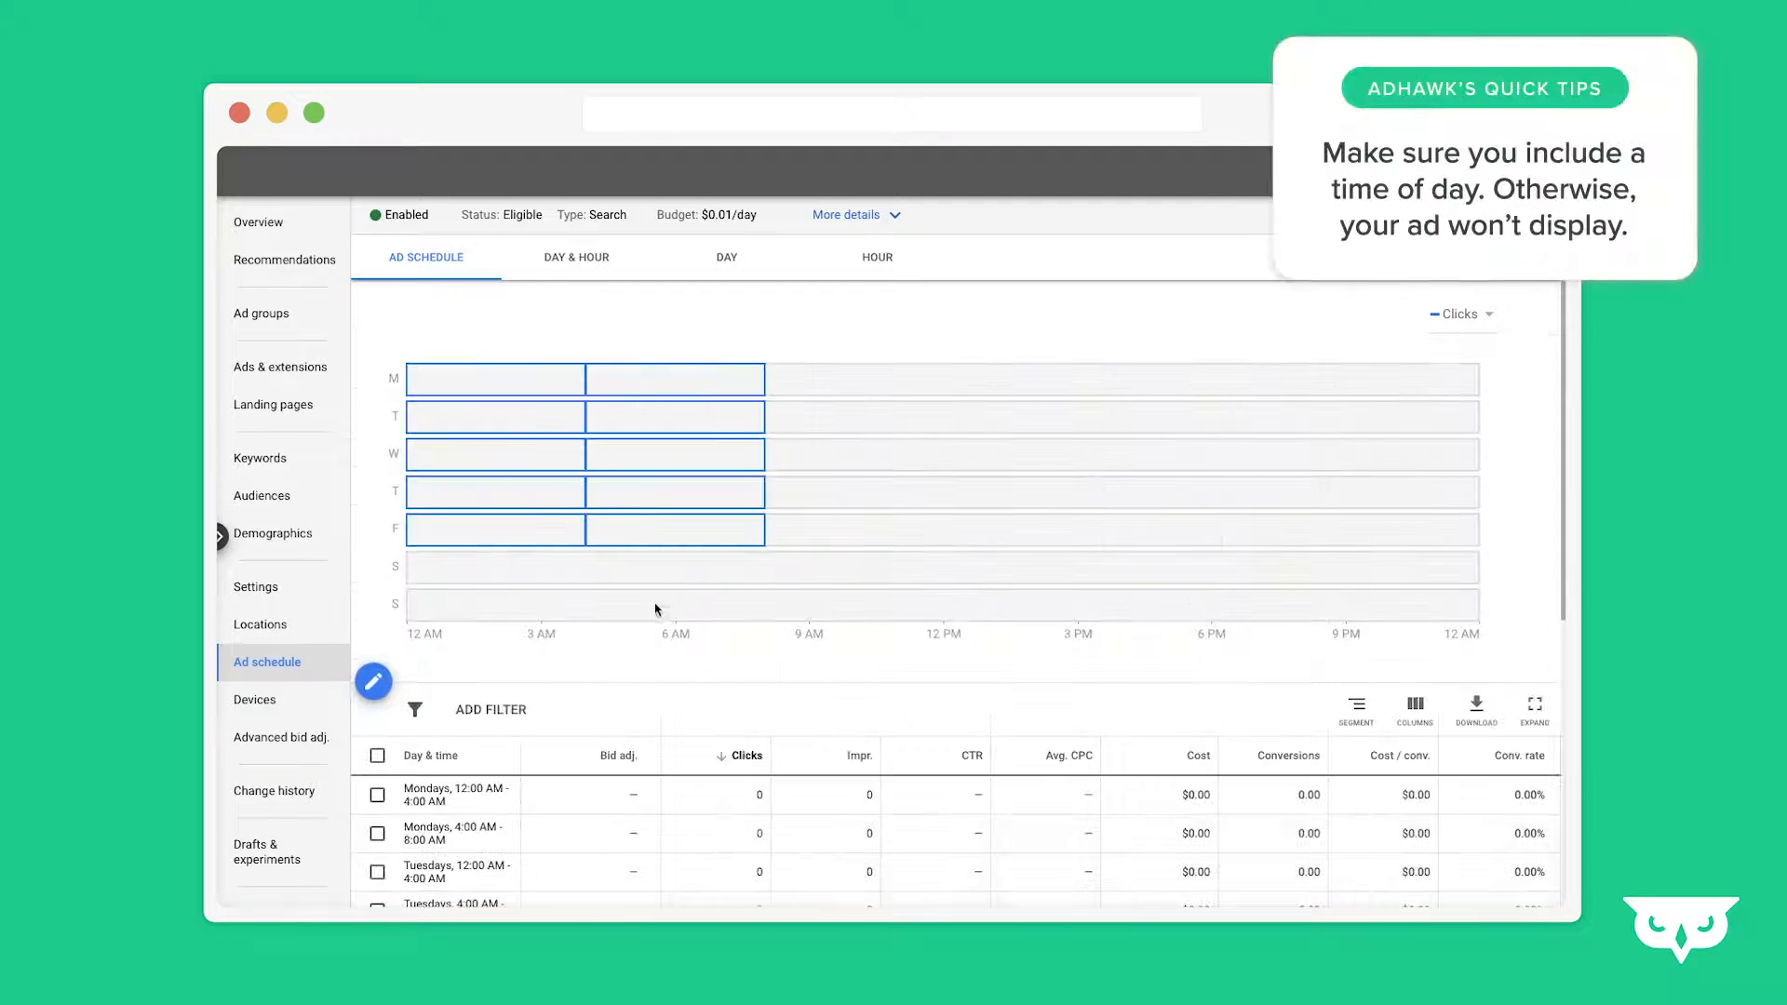
Reopen the ad schedule for editing and add a third entry for Mondays - Fridays.
scroll(670, 712, "down", 2)
scroll(670, 652, "up", 2)
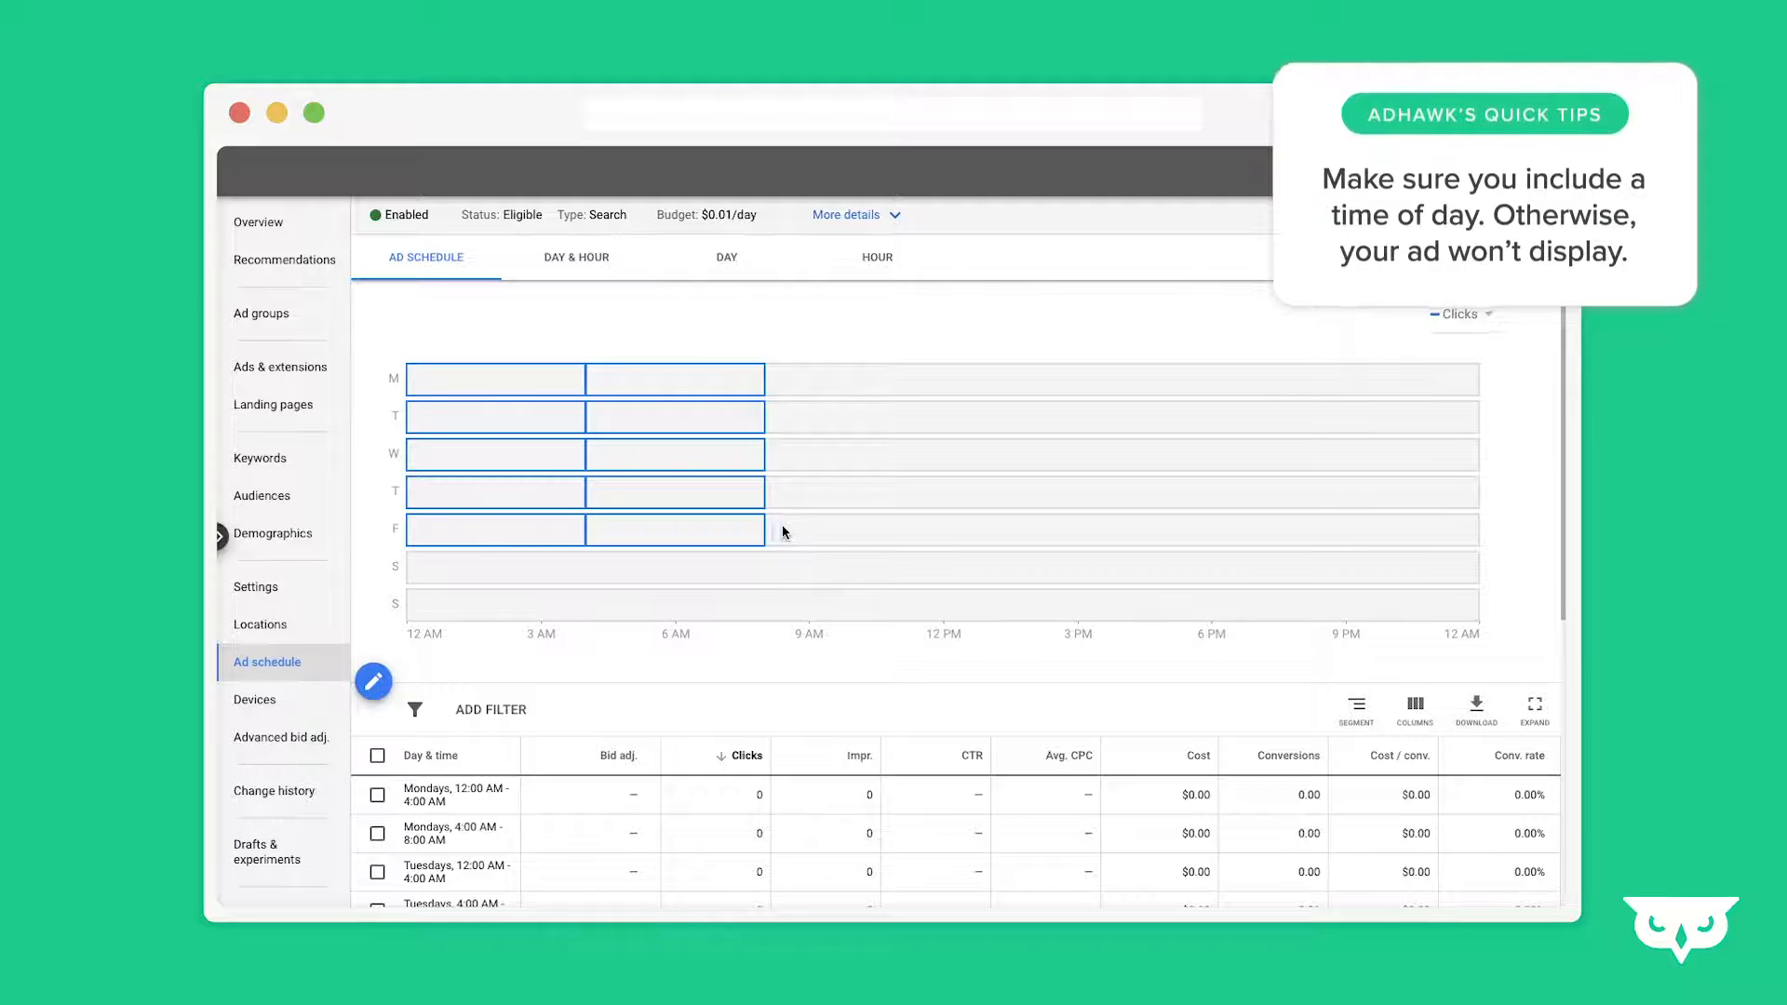
scroll(830, 686, "down", 3)
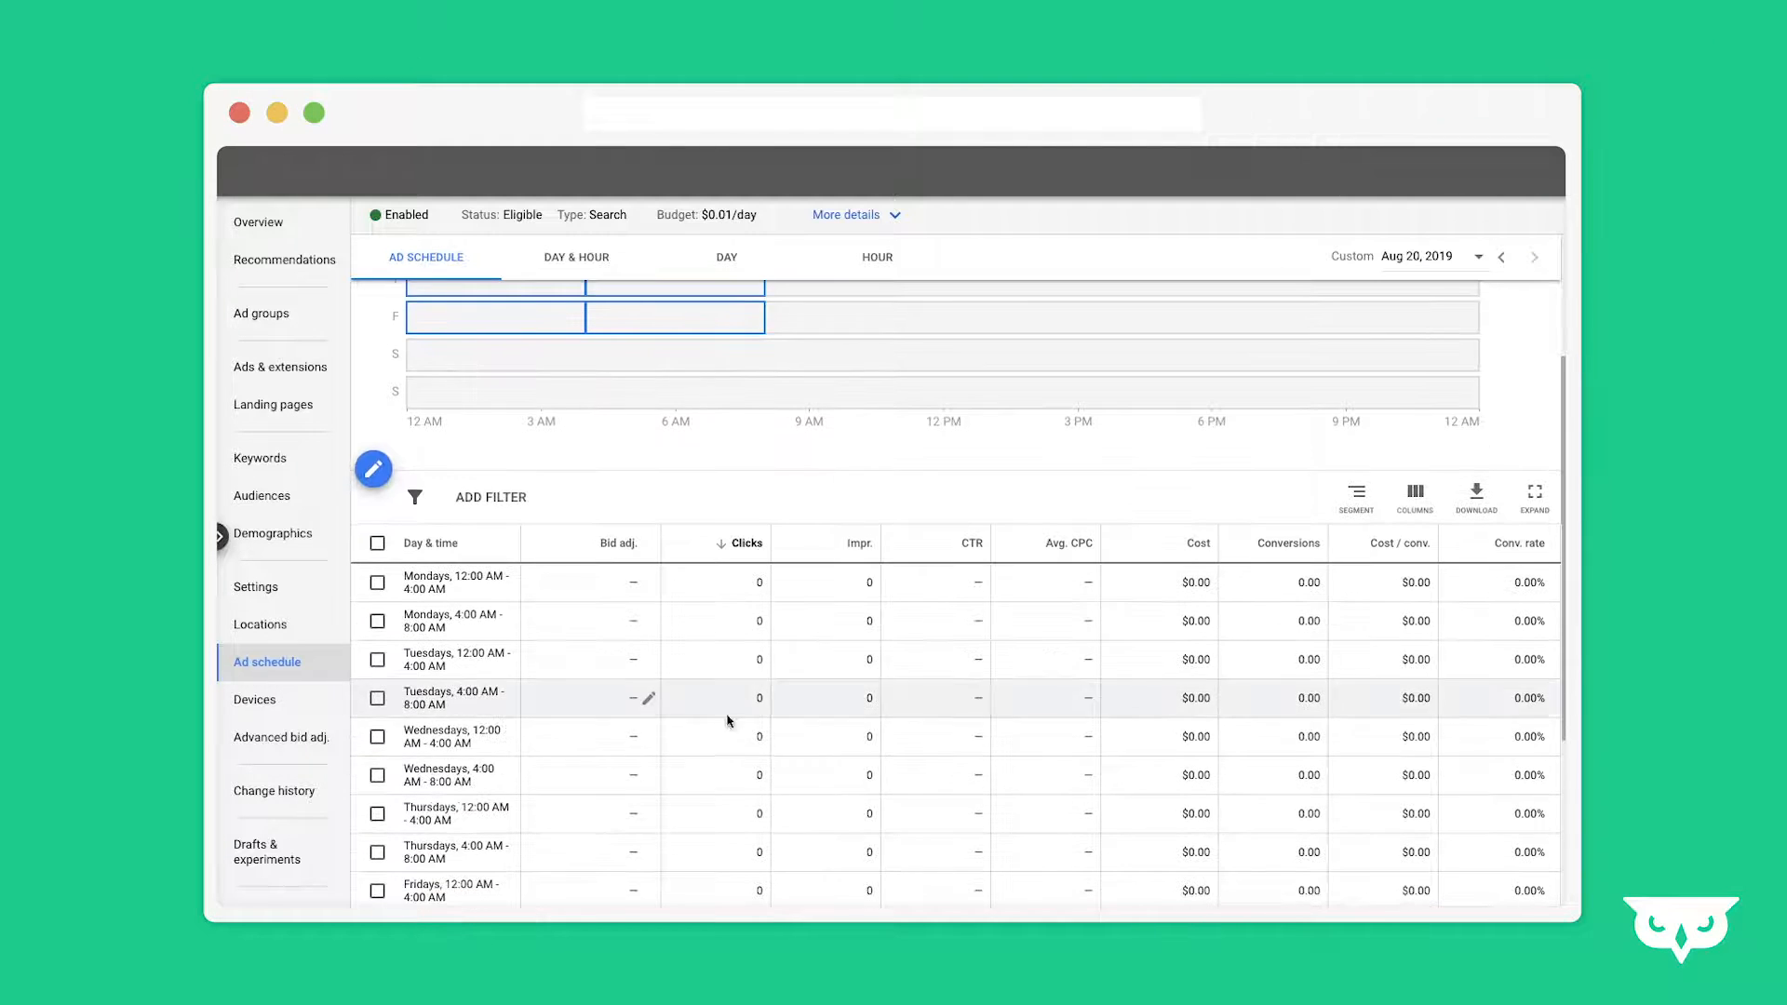
scroll(615, 795, "down", 3)
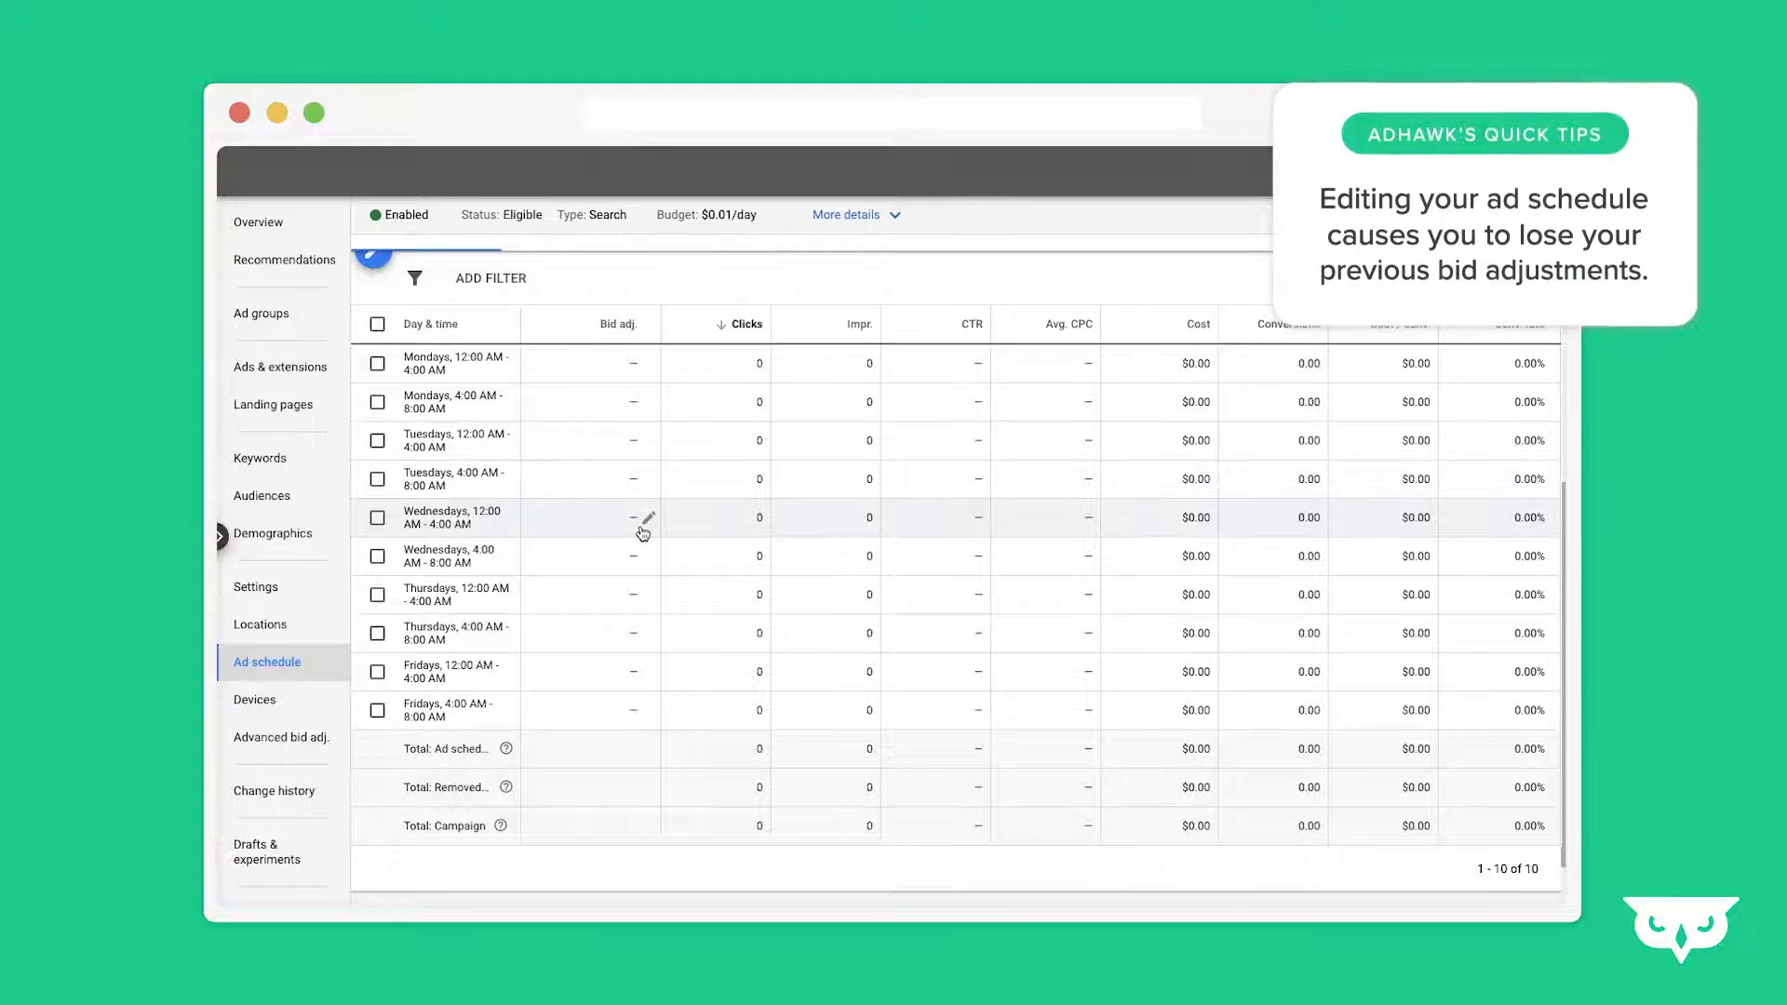
scroll(714, 510, "up", 4)
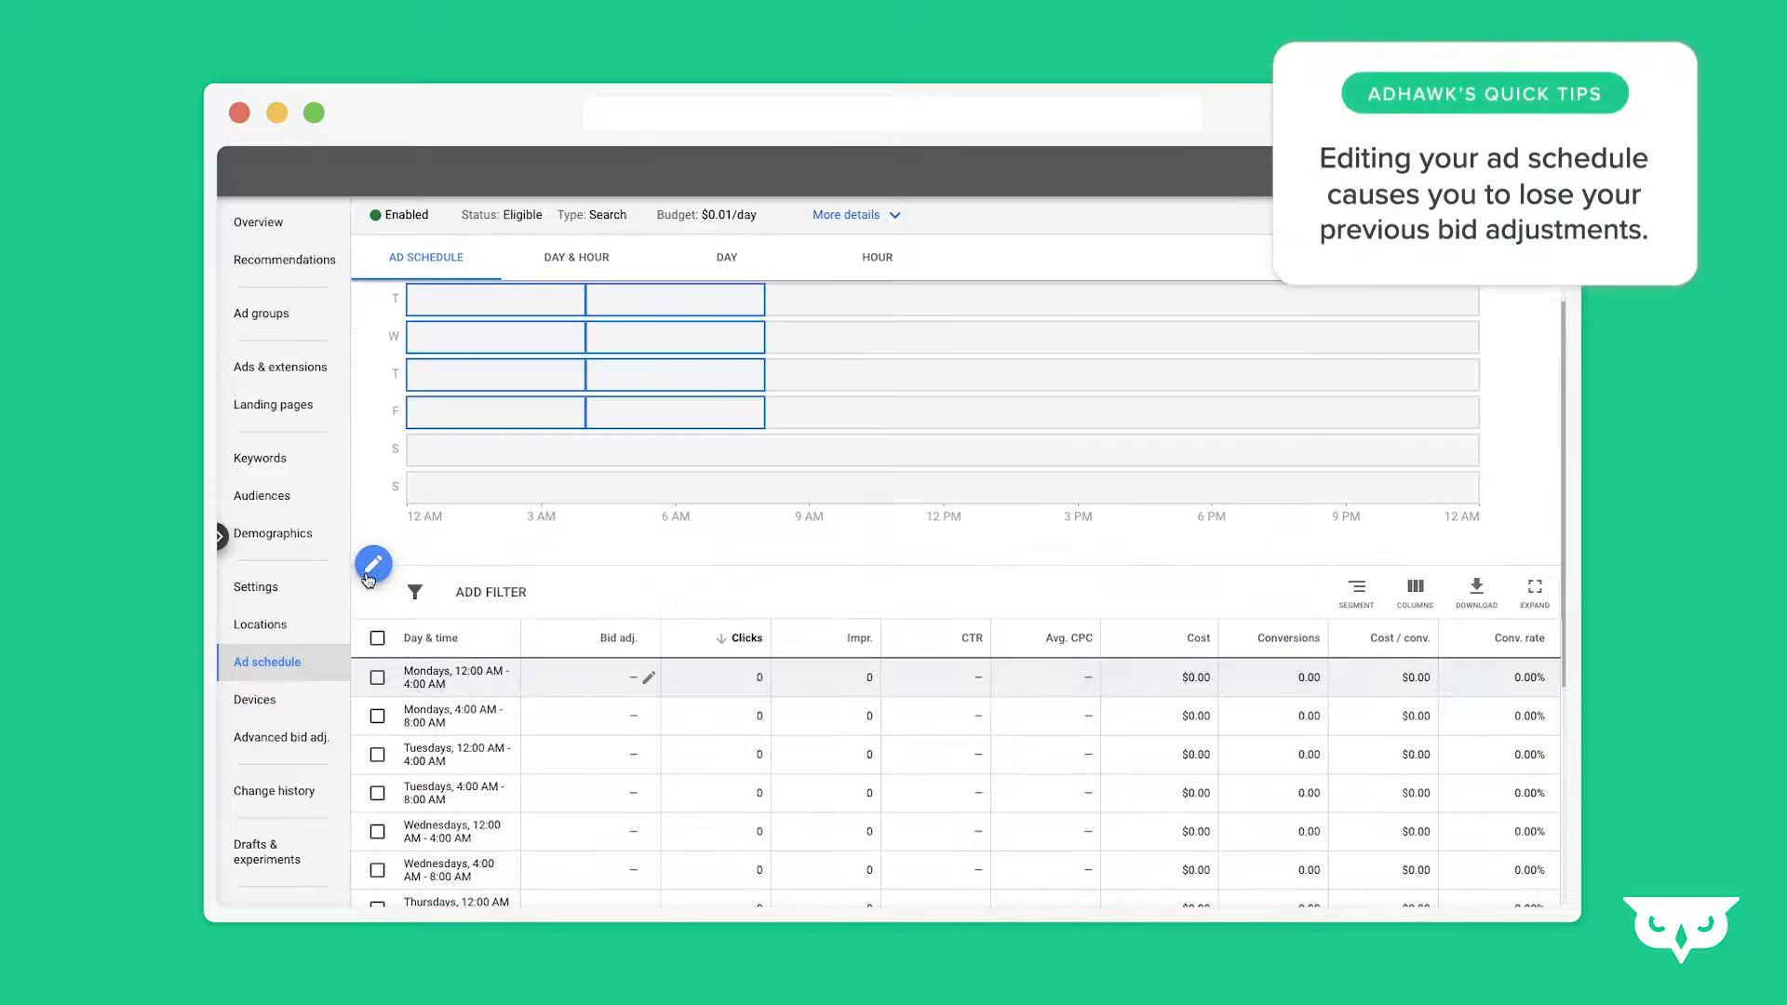
left_click(370, 575)
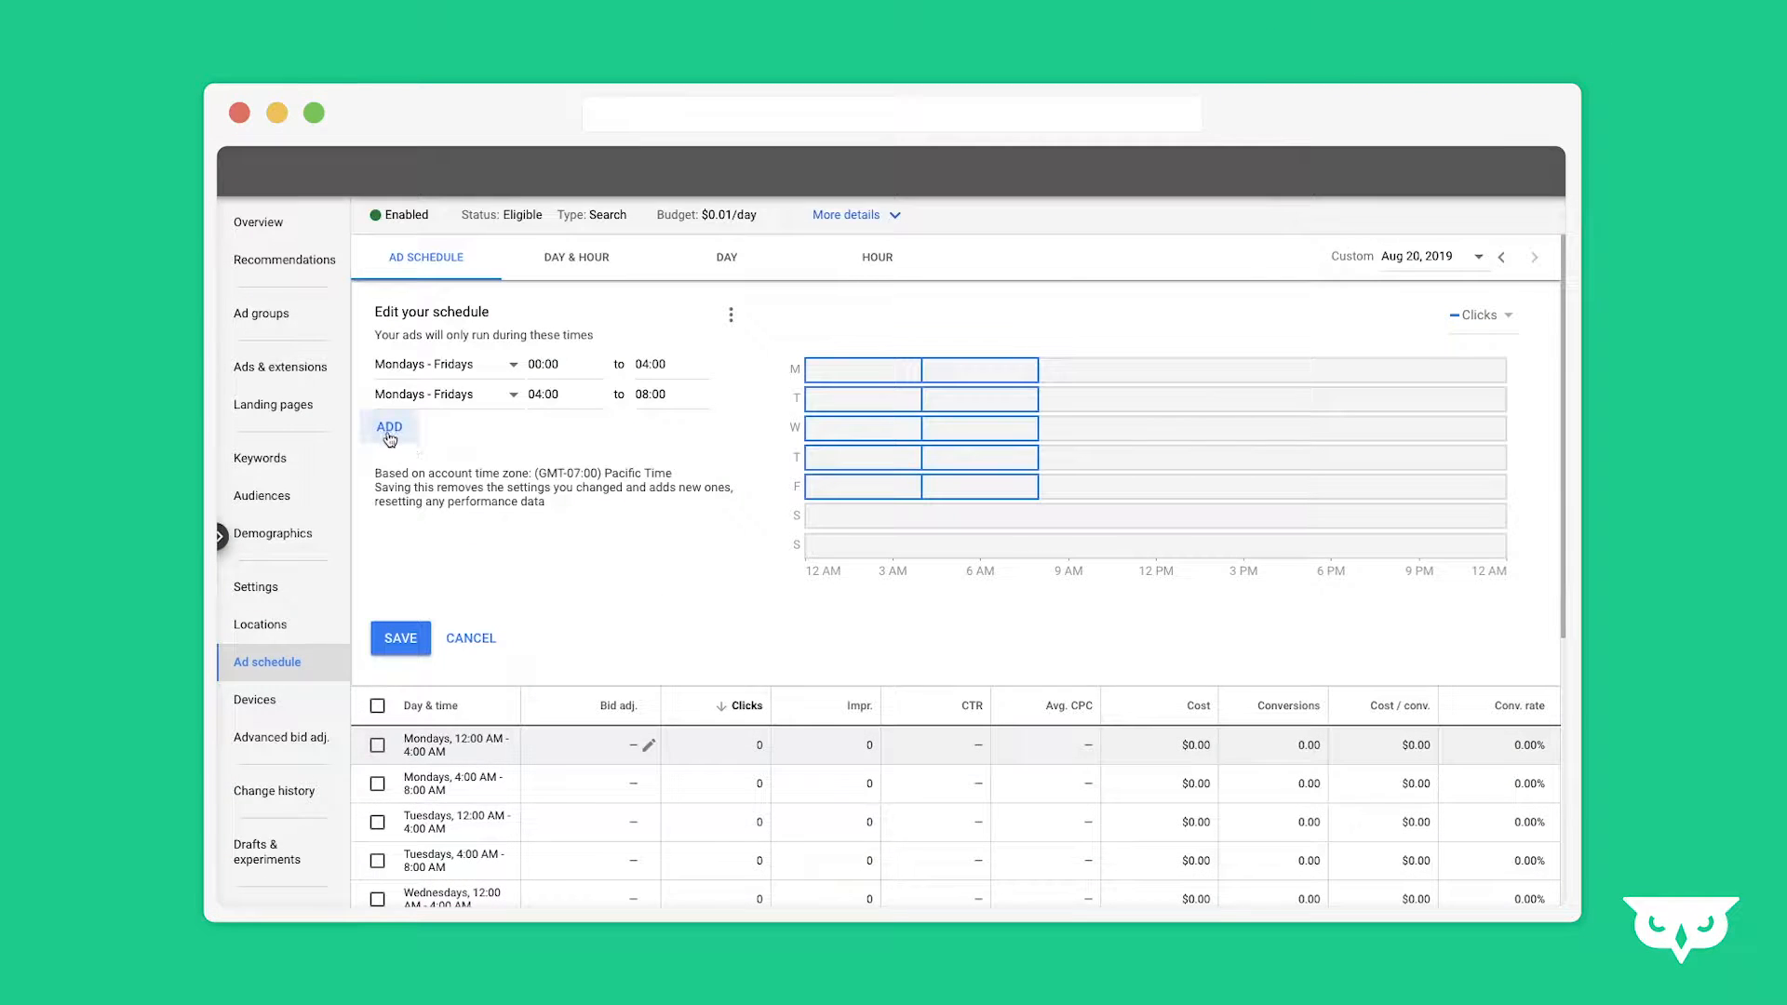
left_click(389, 437)
left_click(421, 434)
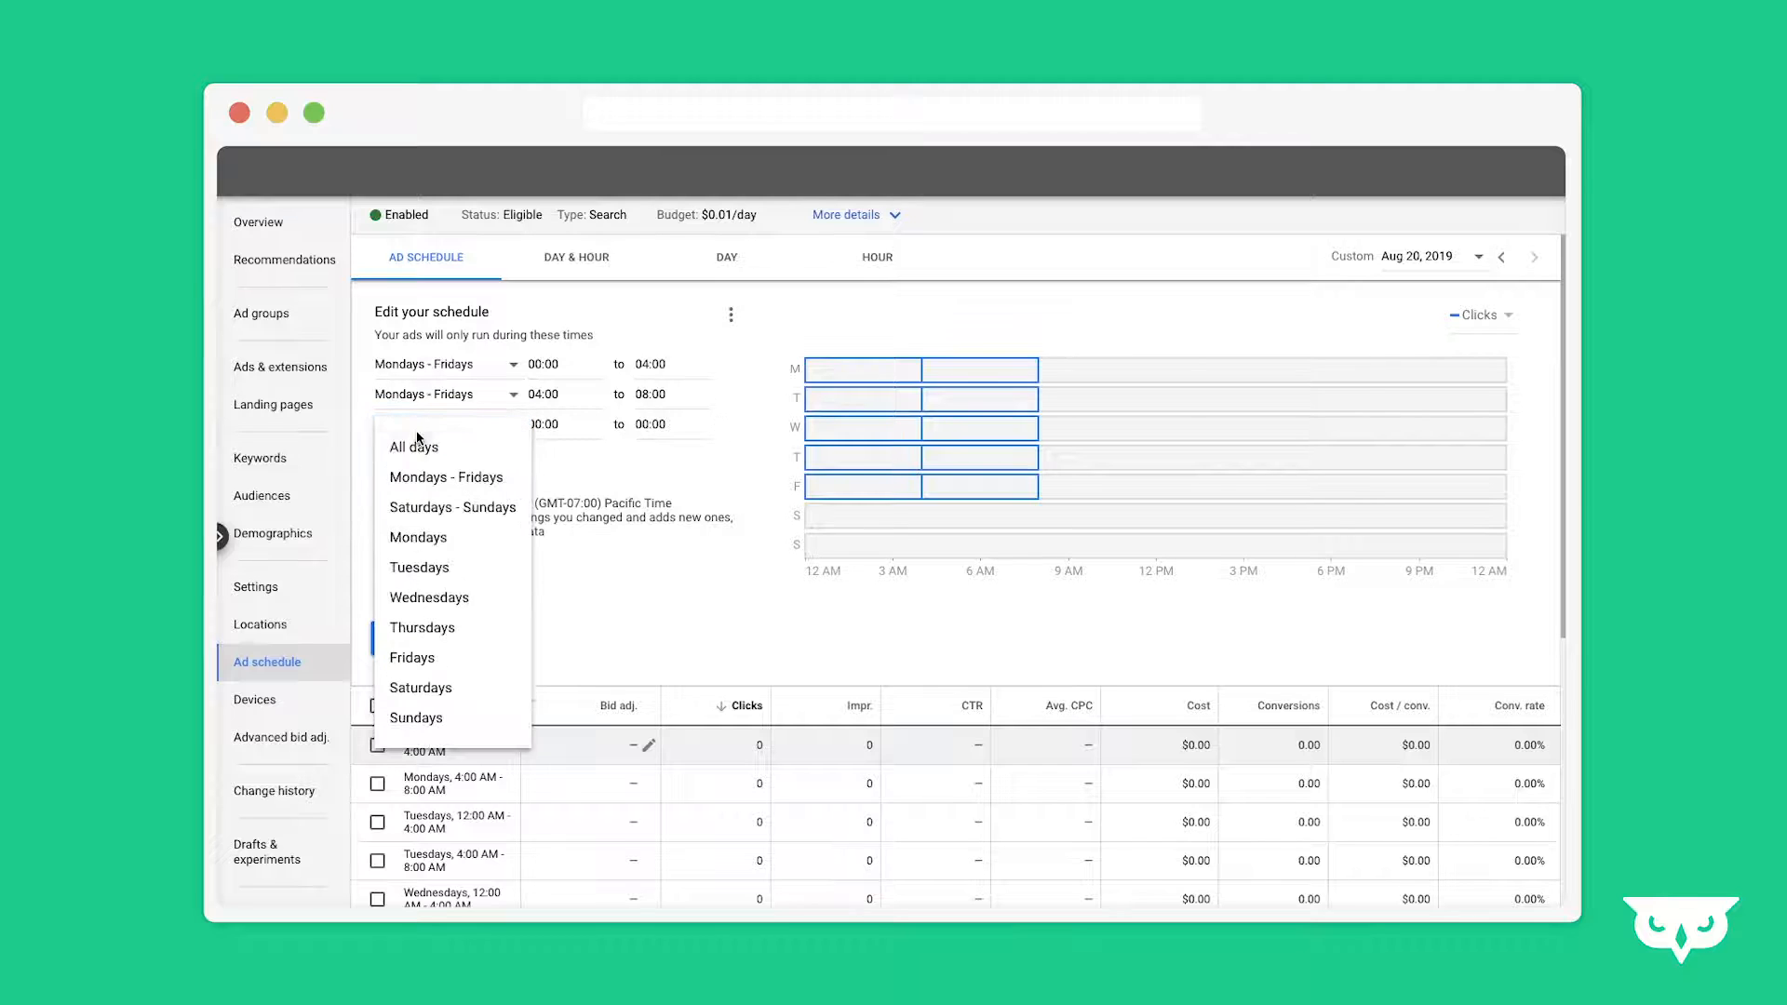
left_click(458, 484)
Set the third Mondays - Fridays entry to run from 08:00 to 00:00 and save the schedule.
left_click(551, 424)
scroll(542, 726, "down", 5)
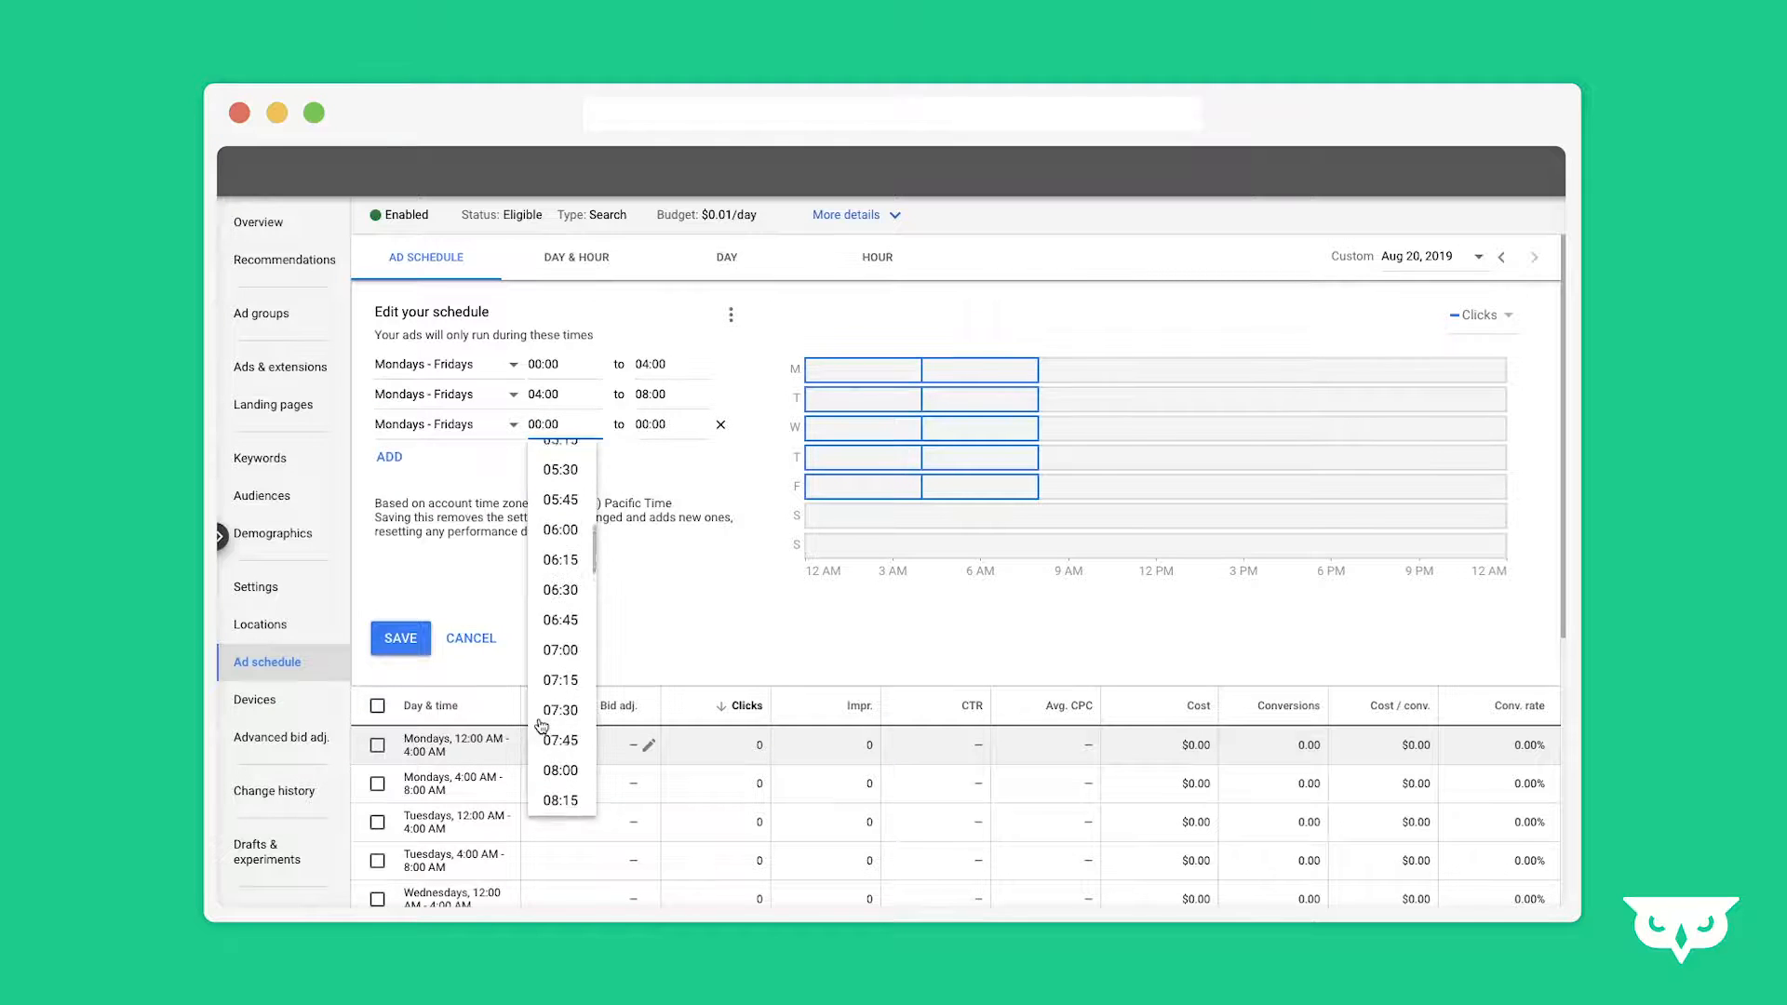
left_click(546, 737)
left_click(643, 426)
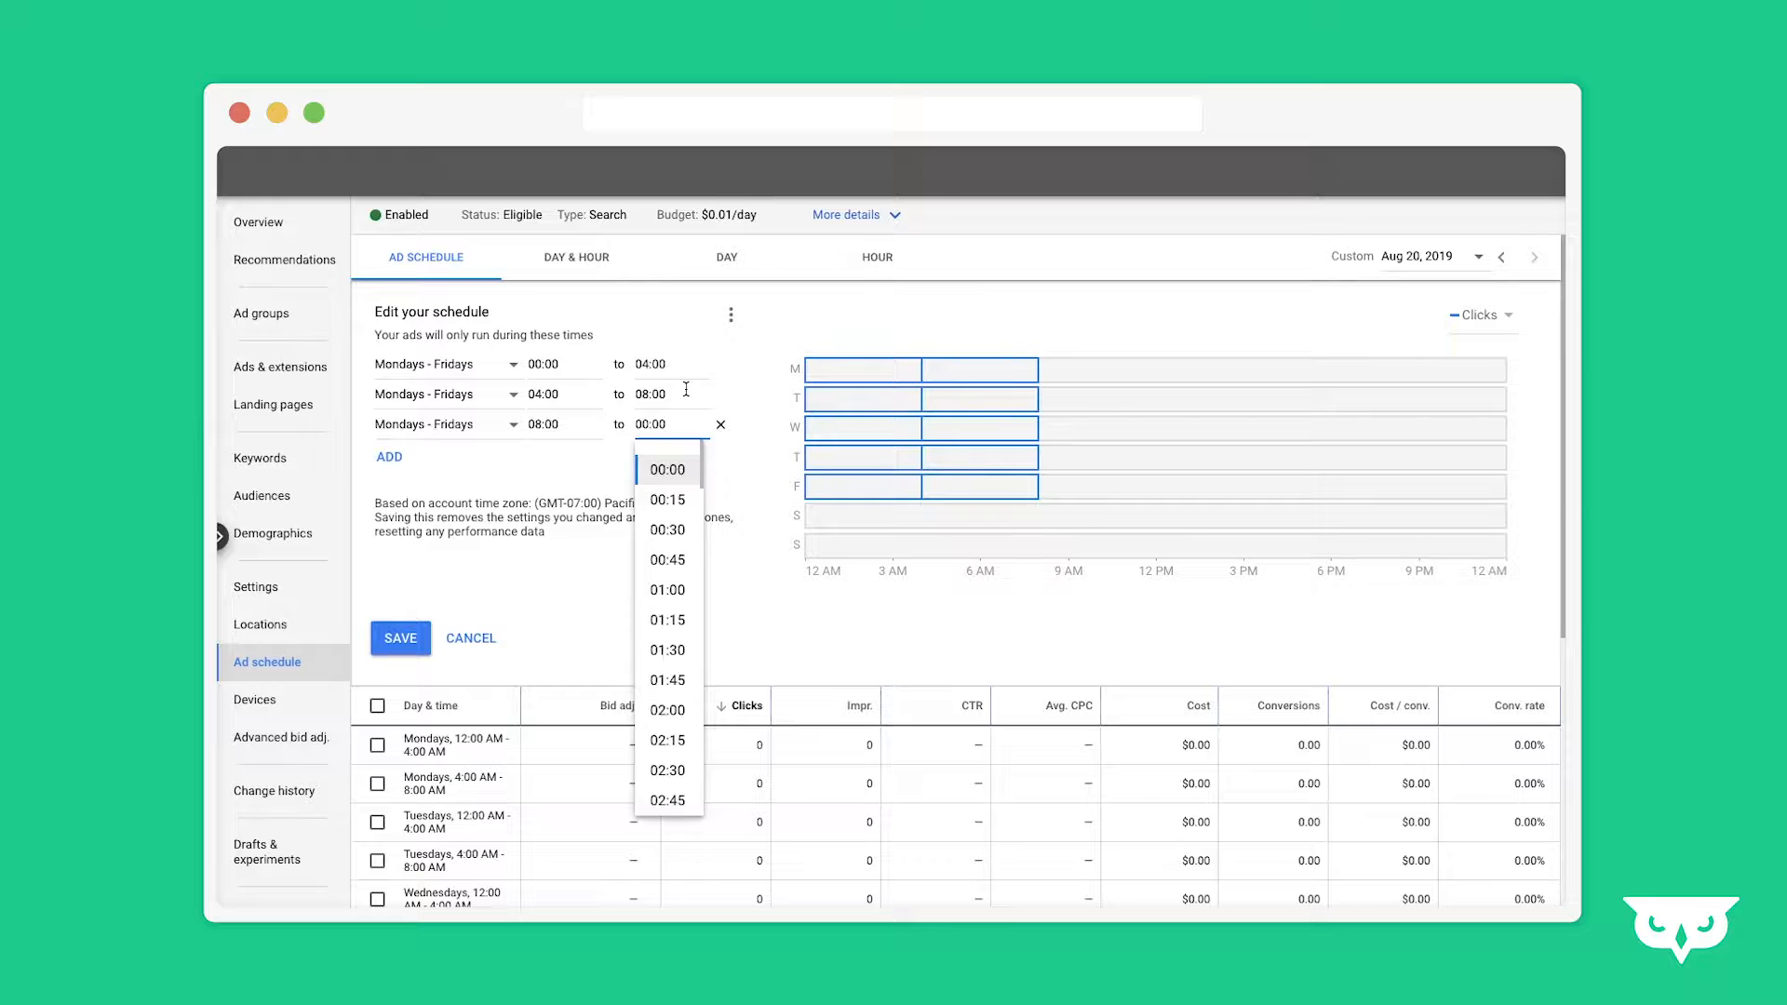
left_click(659, 481)
left_click(400, 638)
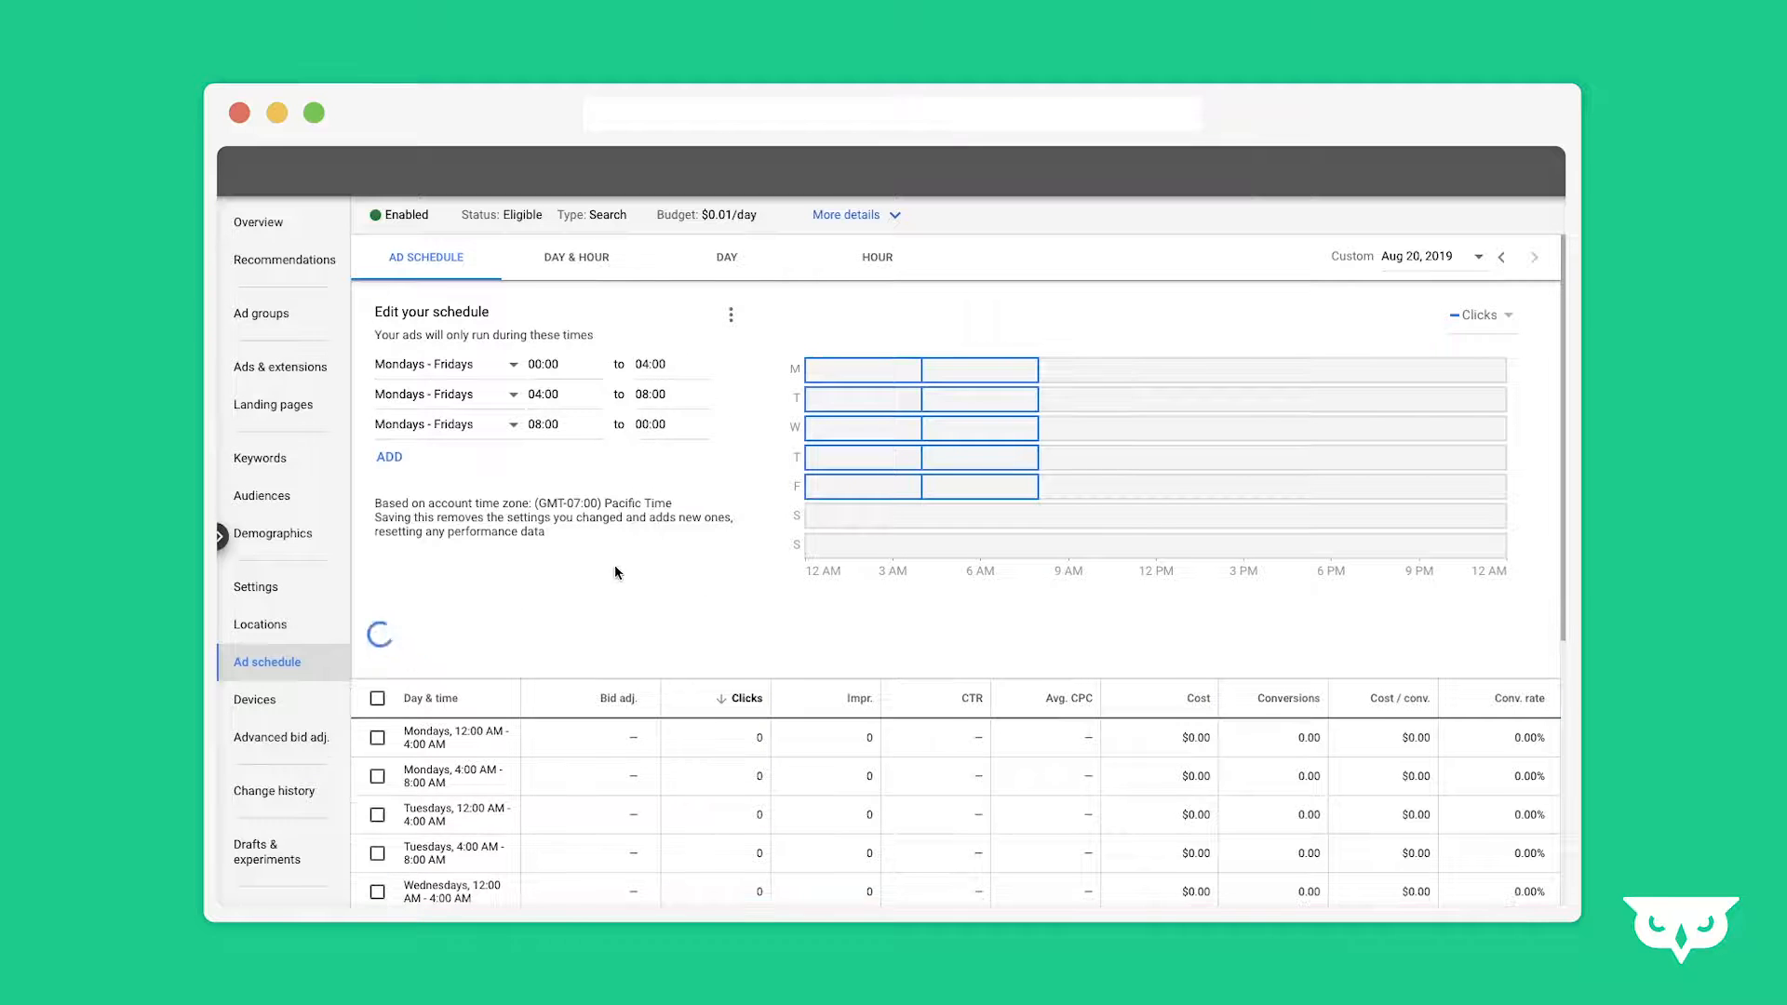
Inspect the weekday time blocks in the schedule chart, including Fridays 12:00 AM - 4:00 AM and 4:00 AM - 8:00 AM.
mouse_move(512, 536)
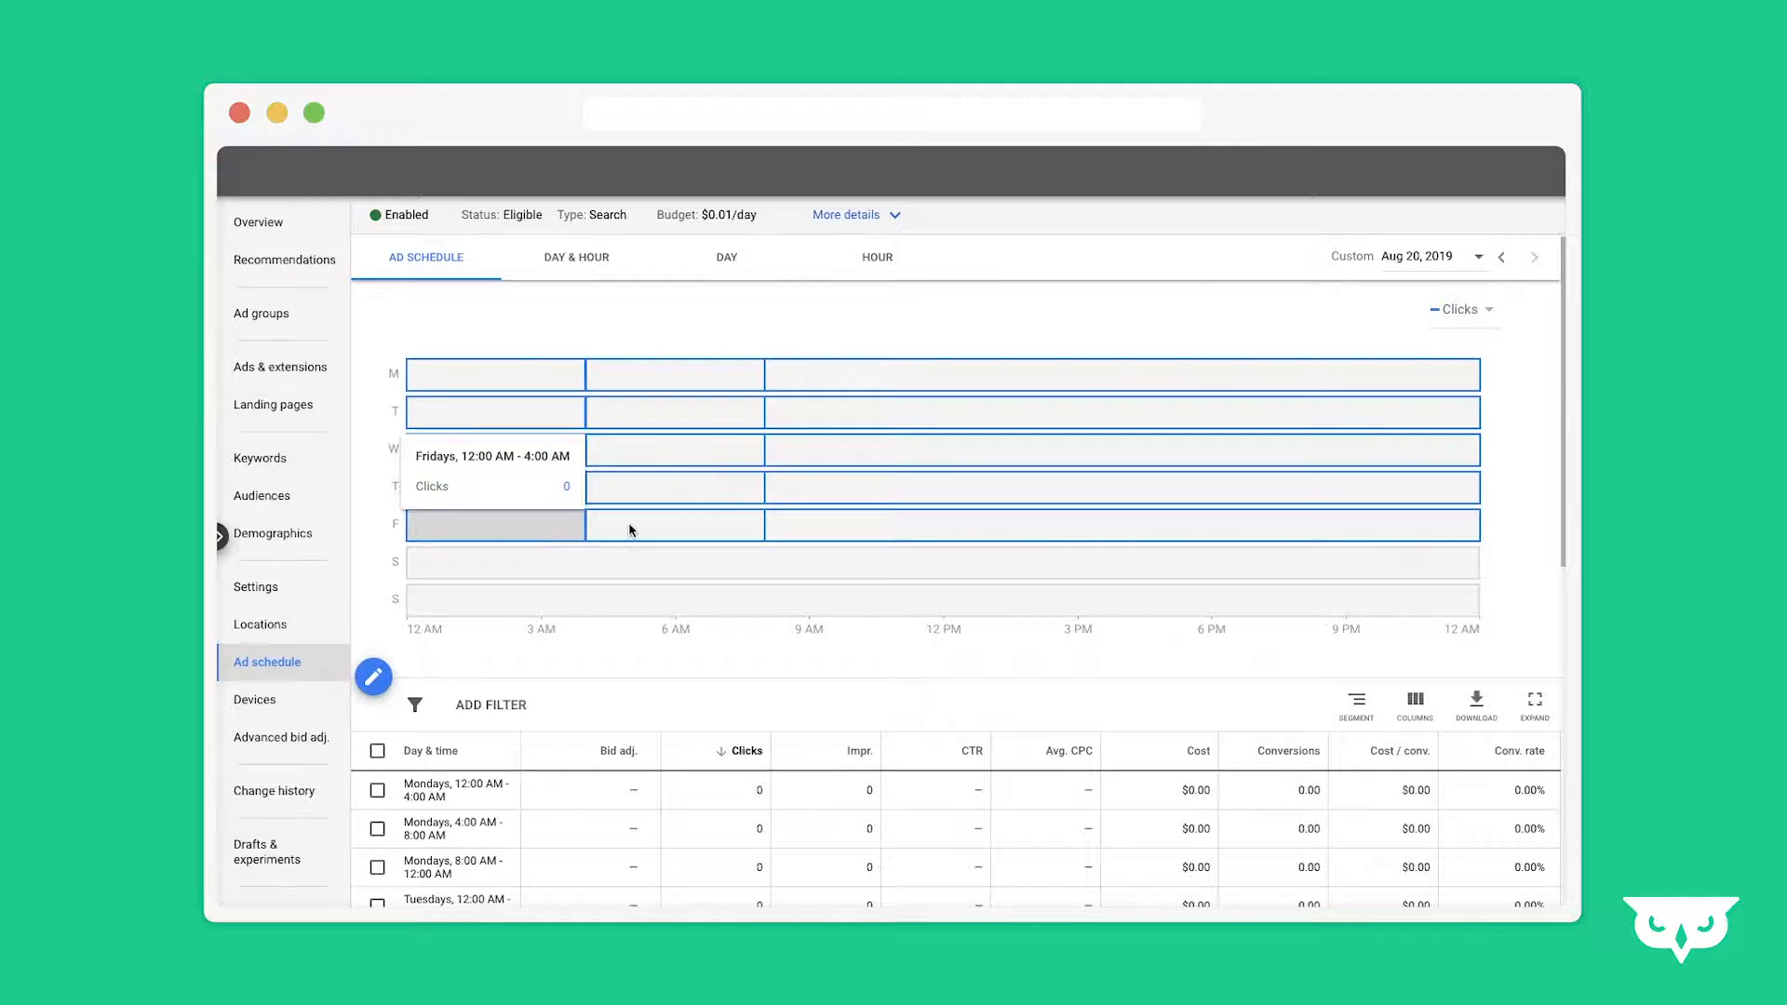
mouse_move(677, 538)
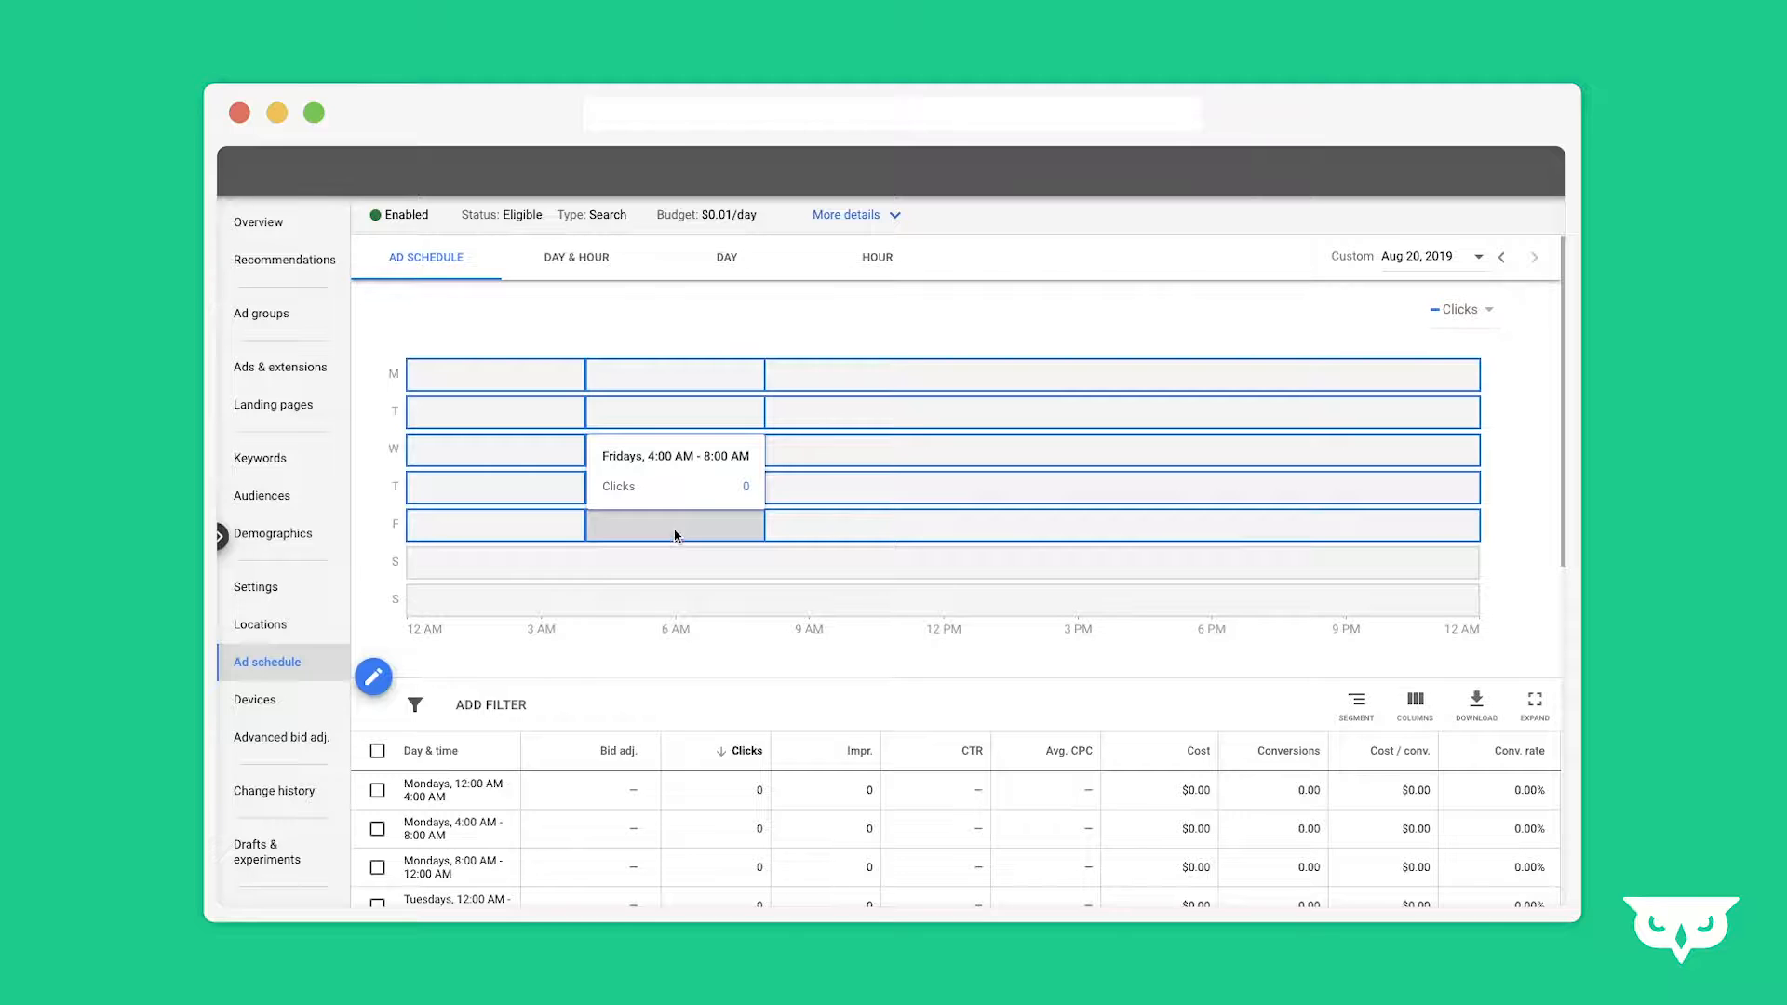
mouse_move(798, 529)
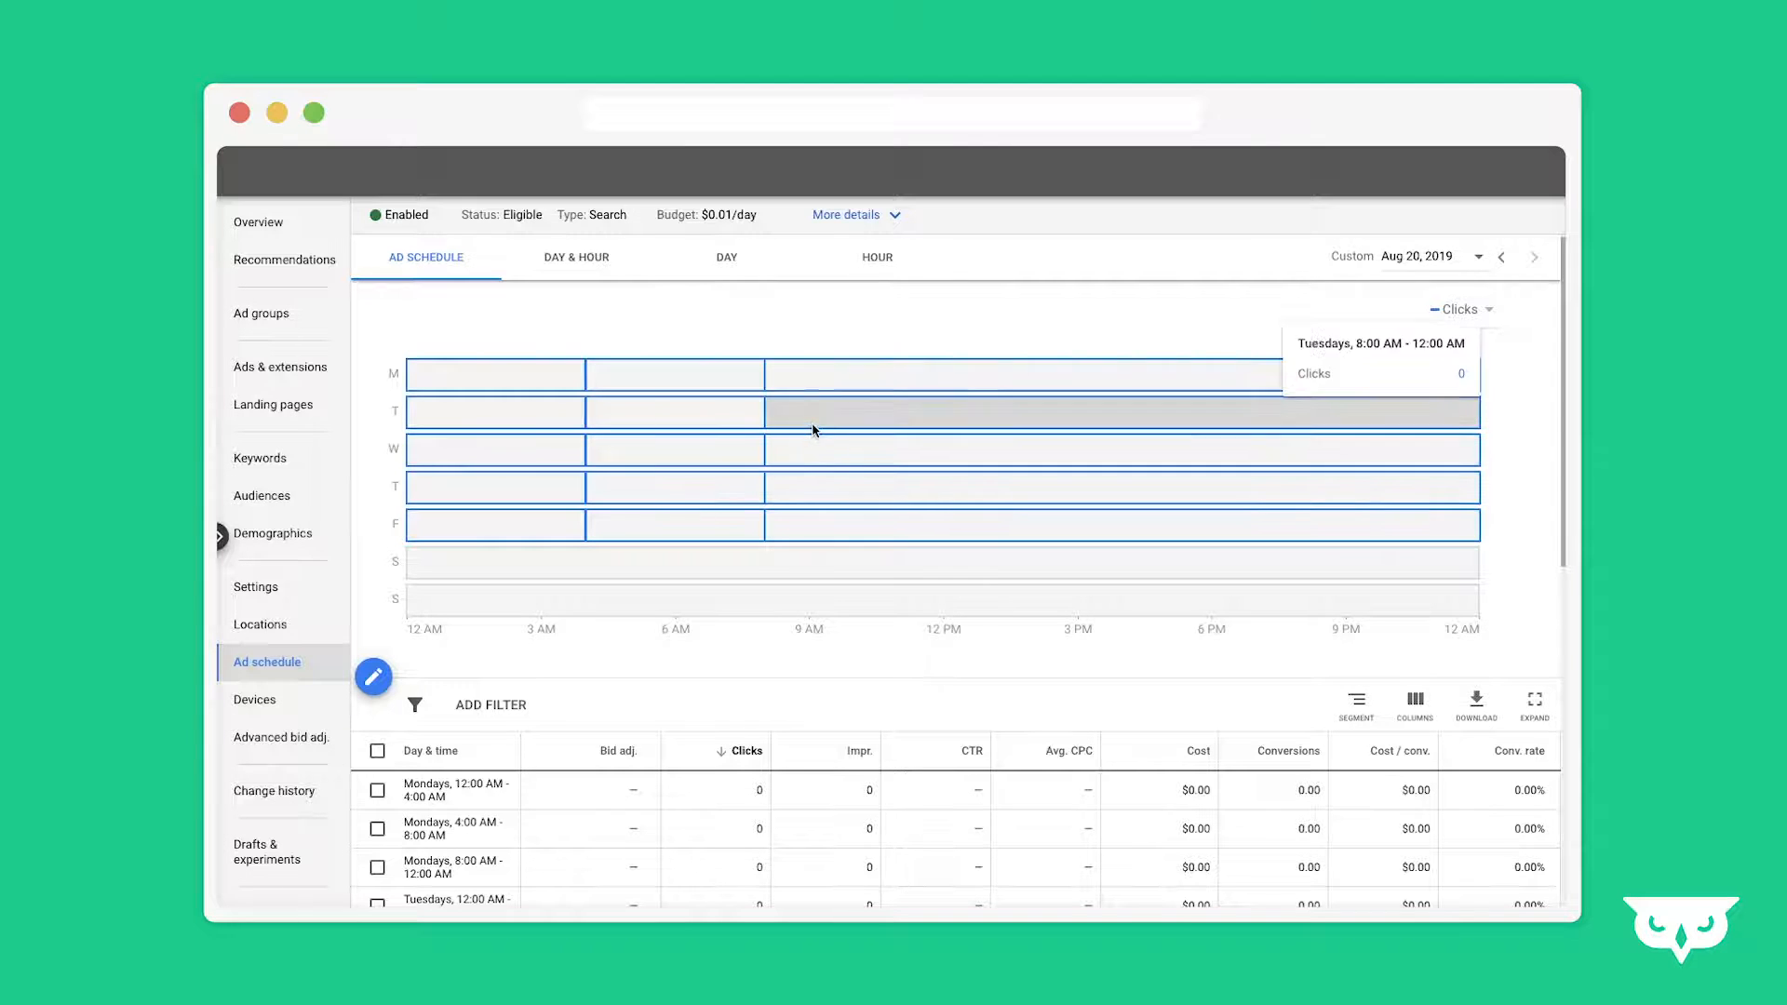
scroll(611, 687, "down", 1)
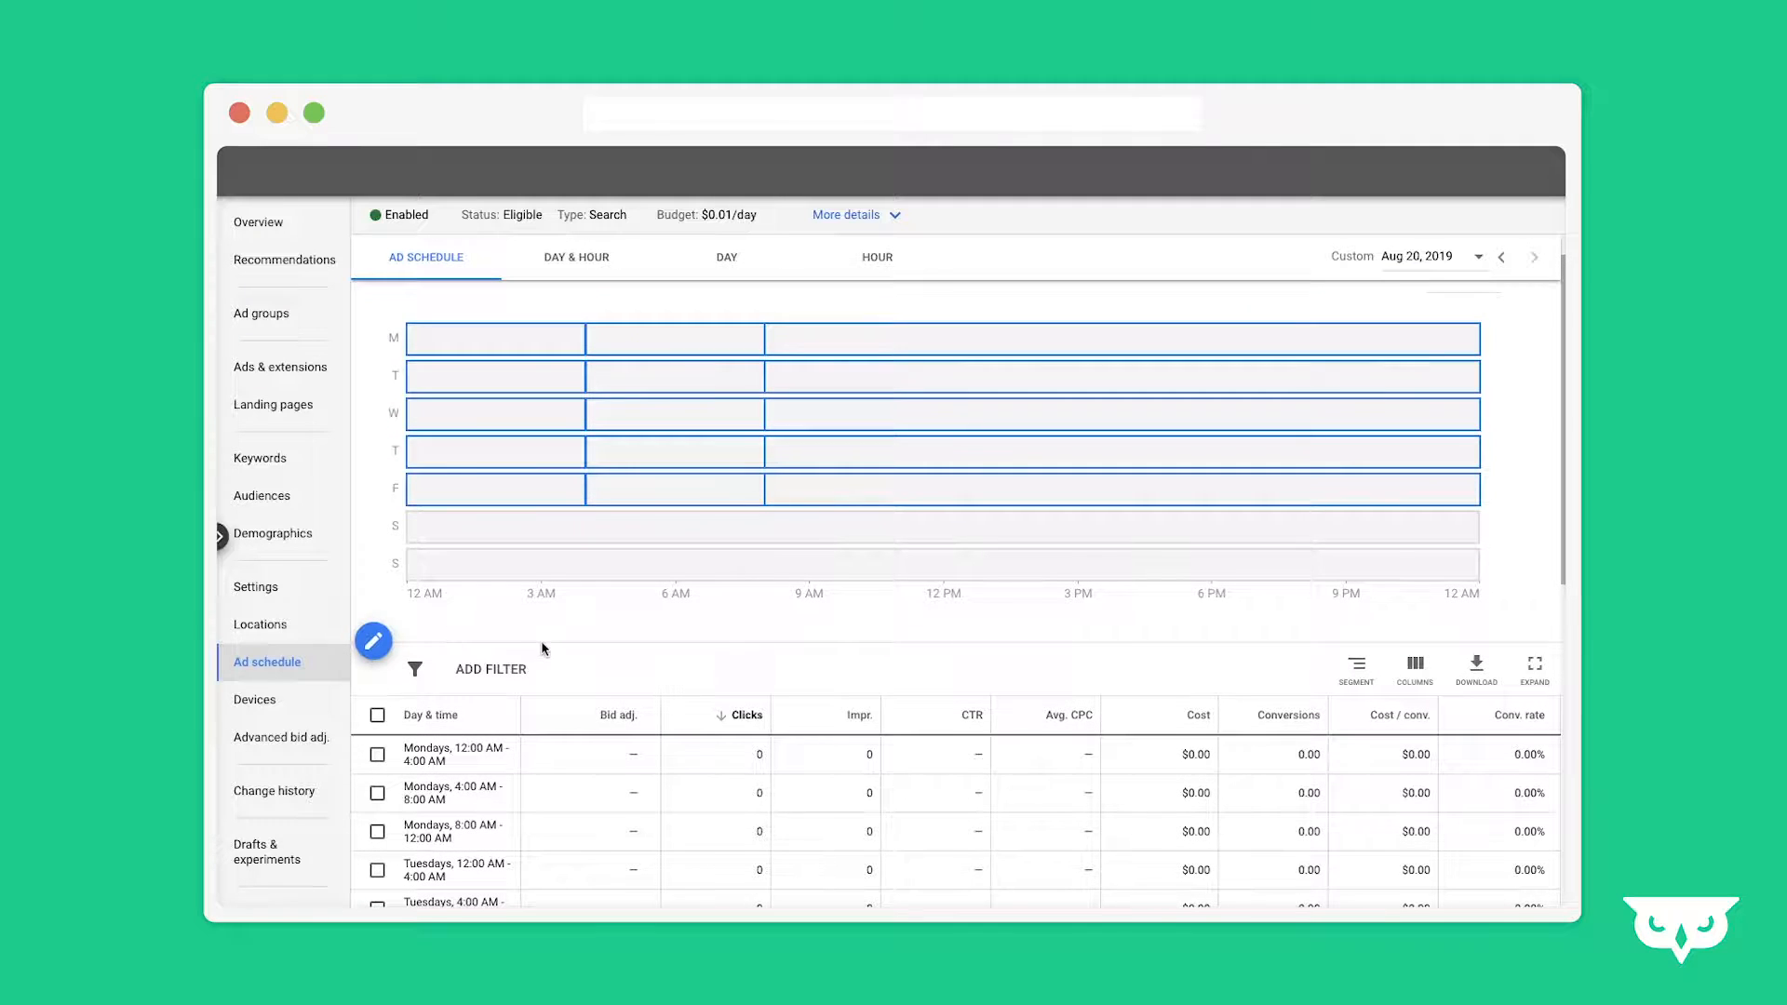
Reopen the ad schedule for editing and try to save the third Mondays - Fridays entry with a start time of 07:45.
scroll(391, 636, "down", 1)
left_click(373, 629)
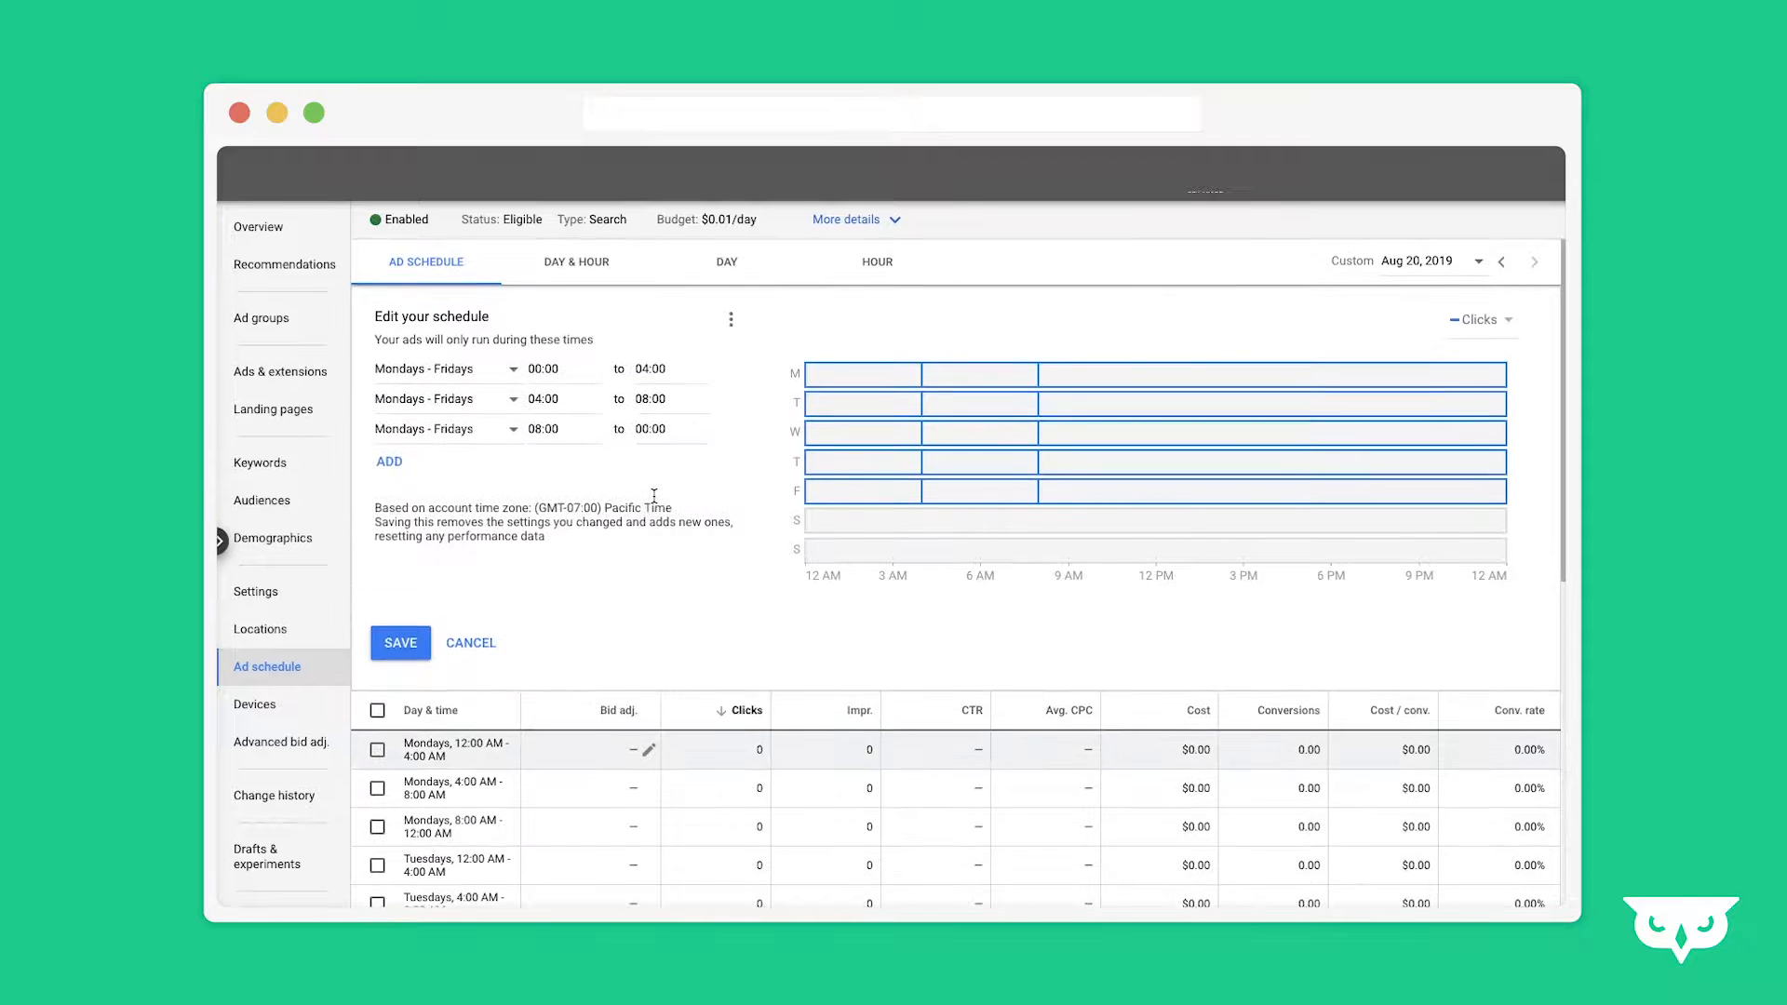
left_click(550, 421)
left_click(559, 746)
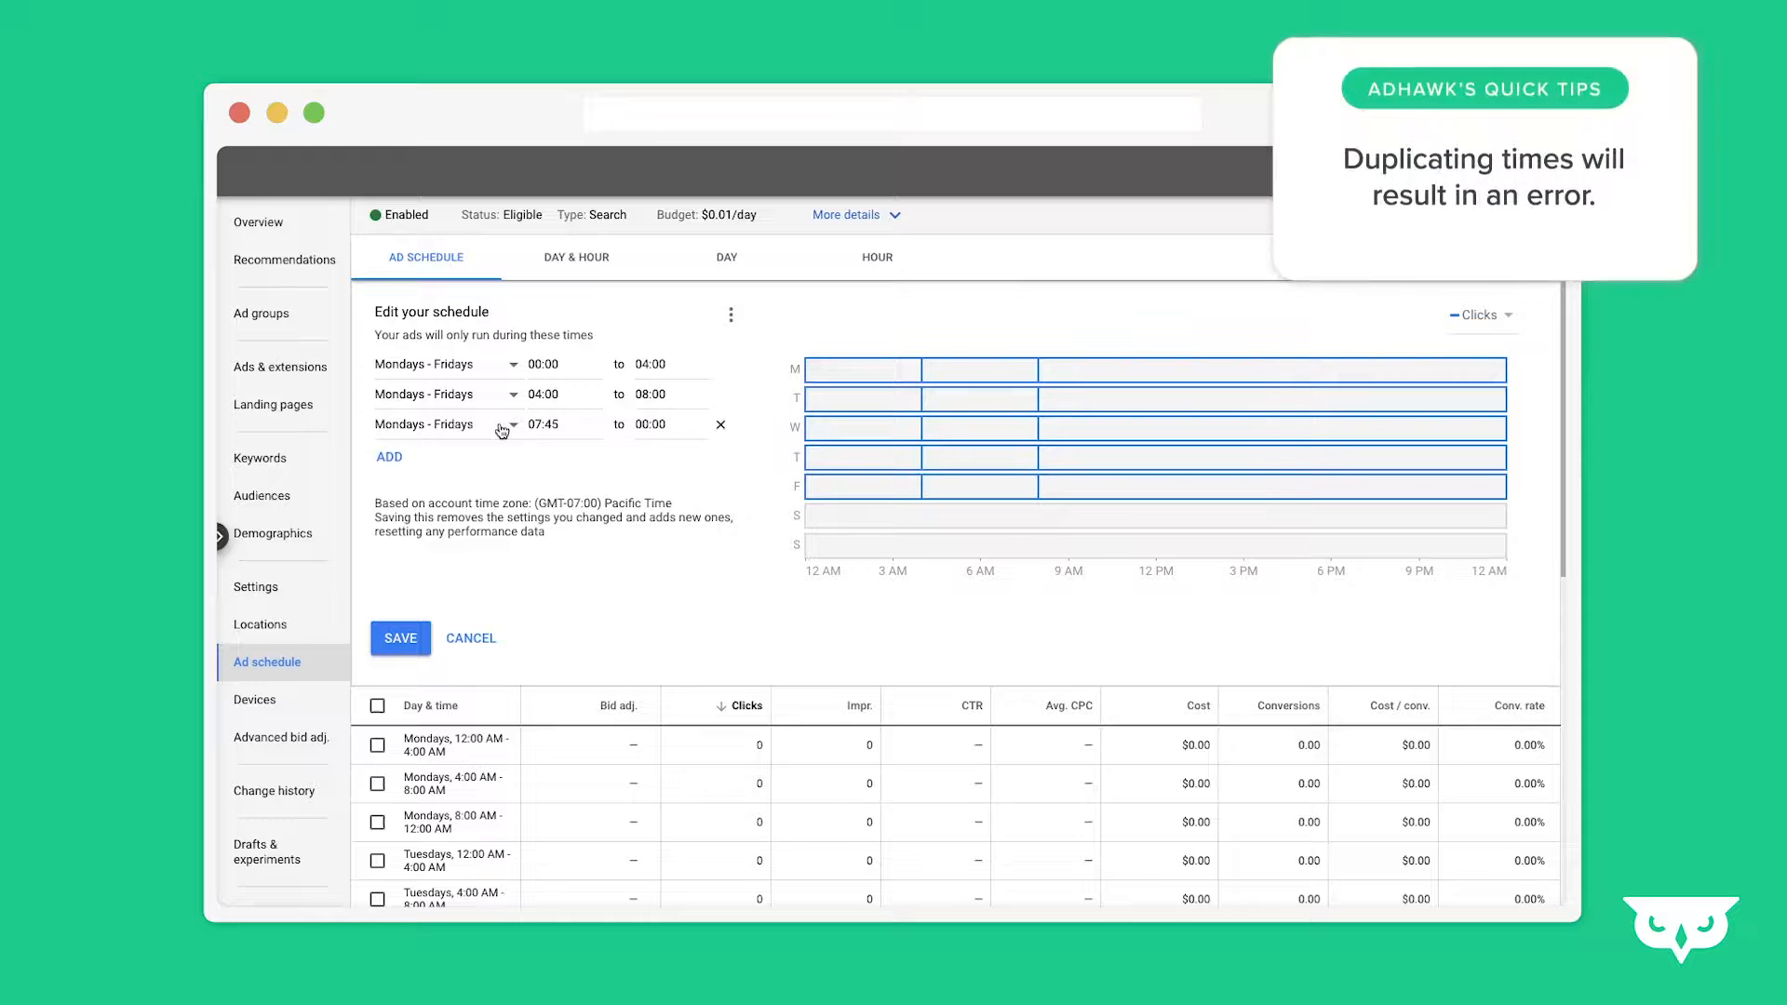
left_click(400, 638)
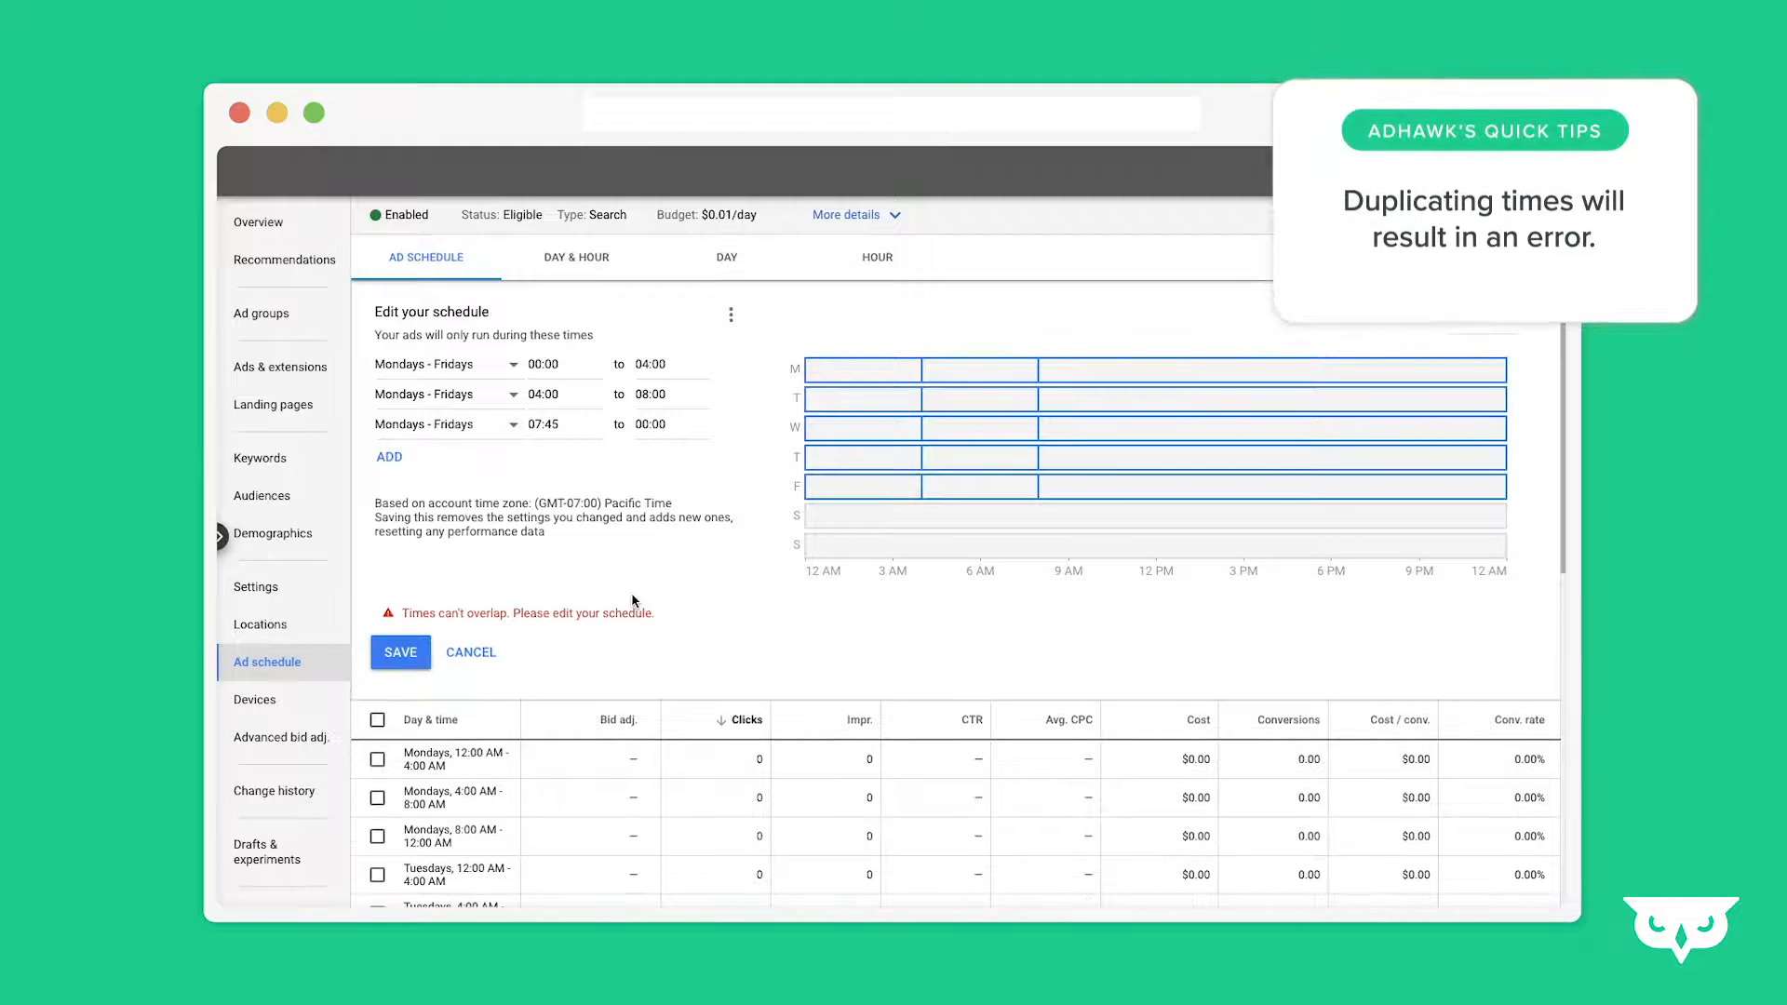
Set the third Mondays - Fridays entry's start time back to 08:00 and save the schedule.
left_click(545, 417)
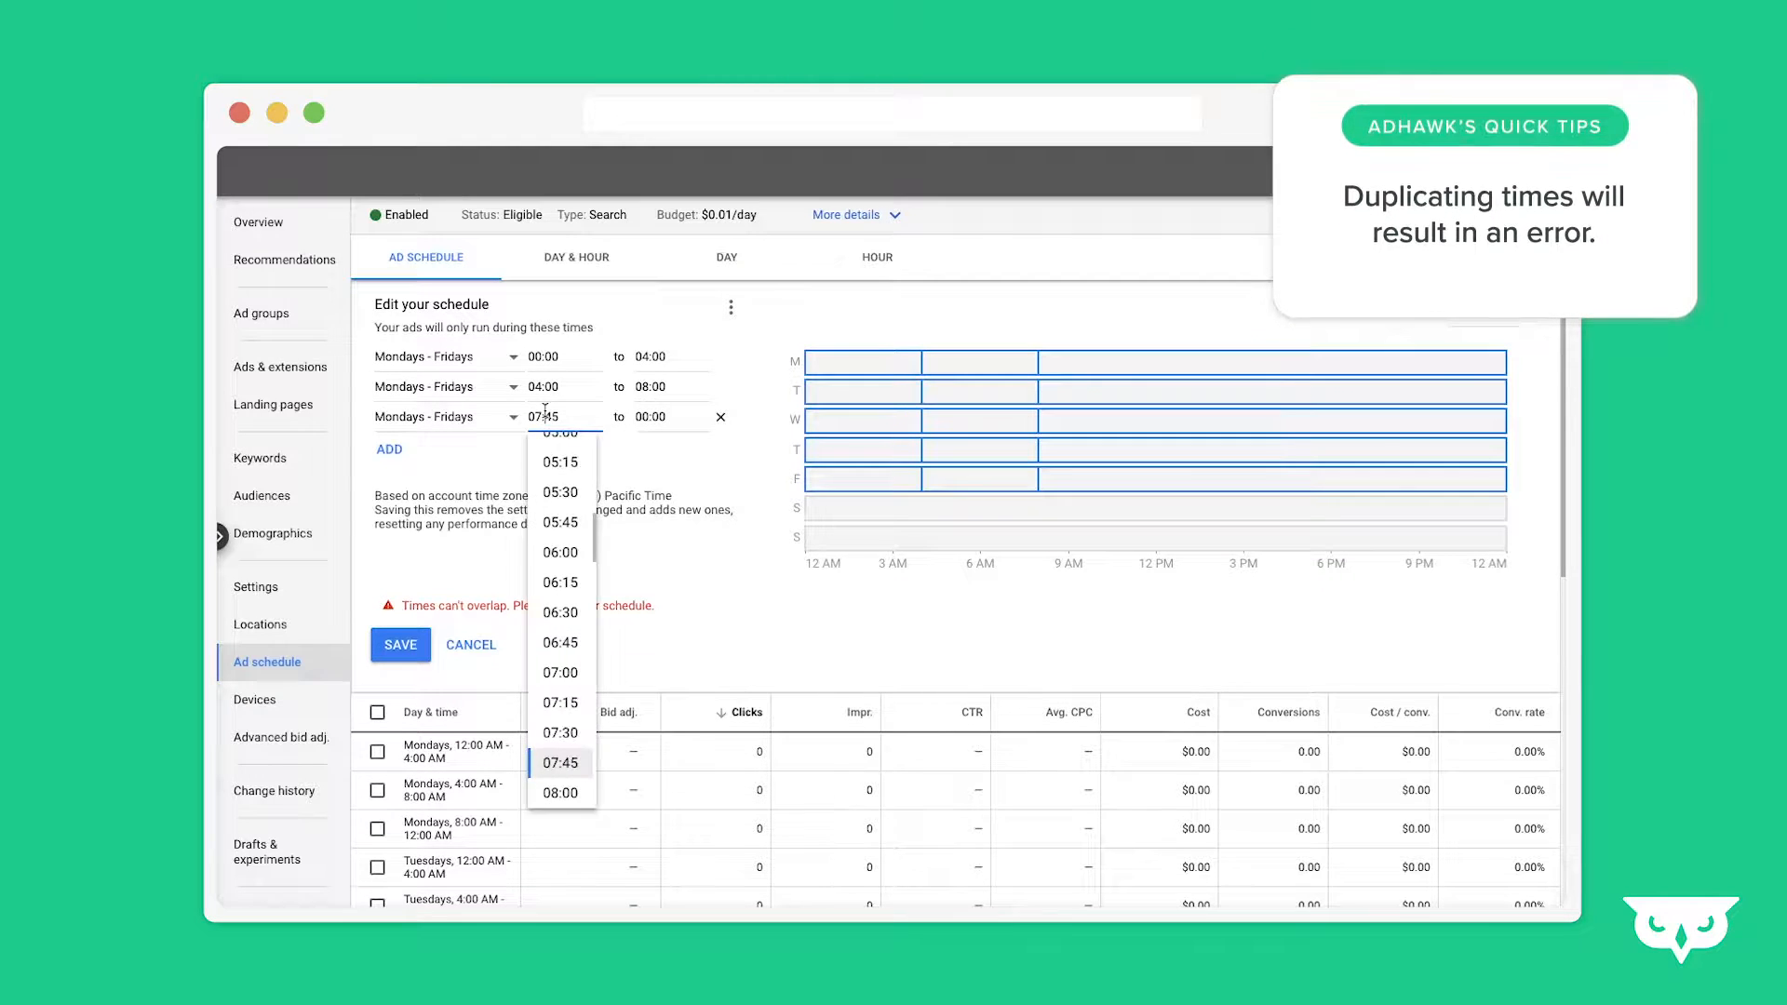
left_click(560, 795)
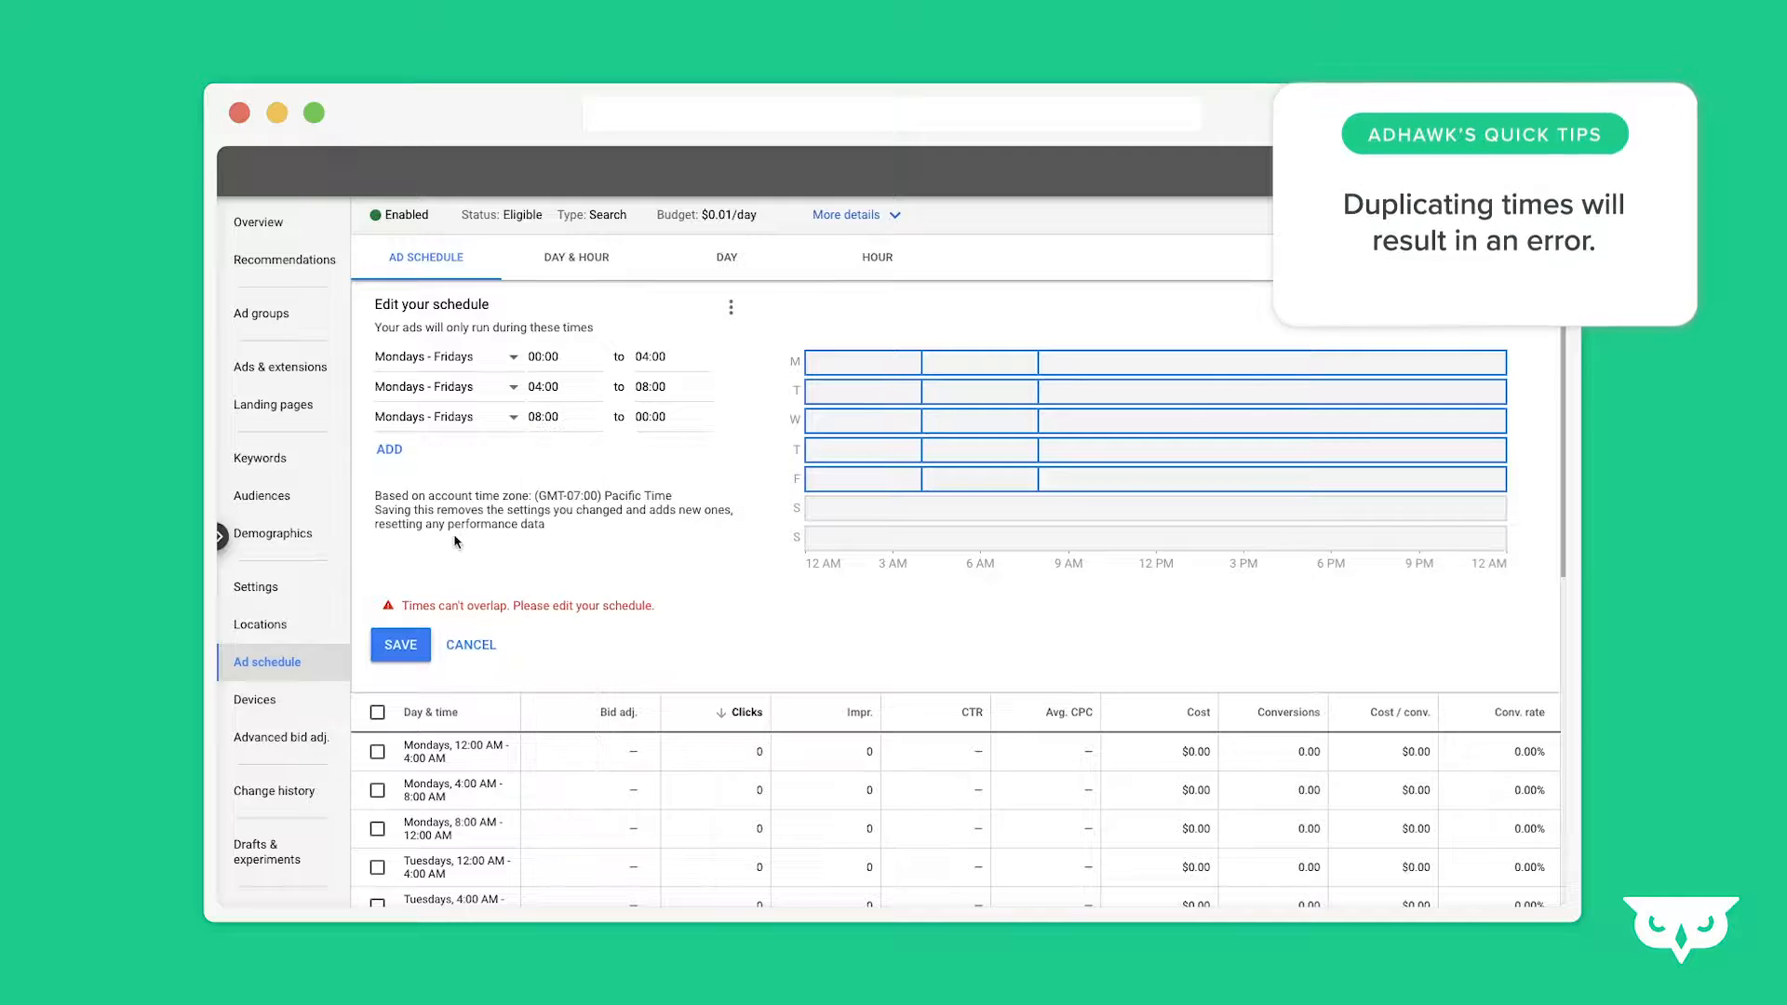
left_click(391, 651)
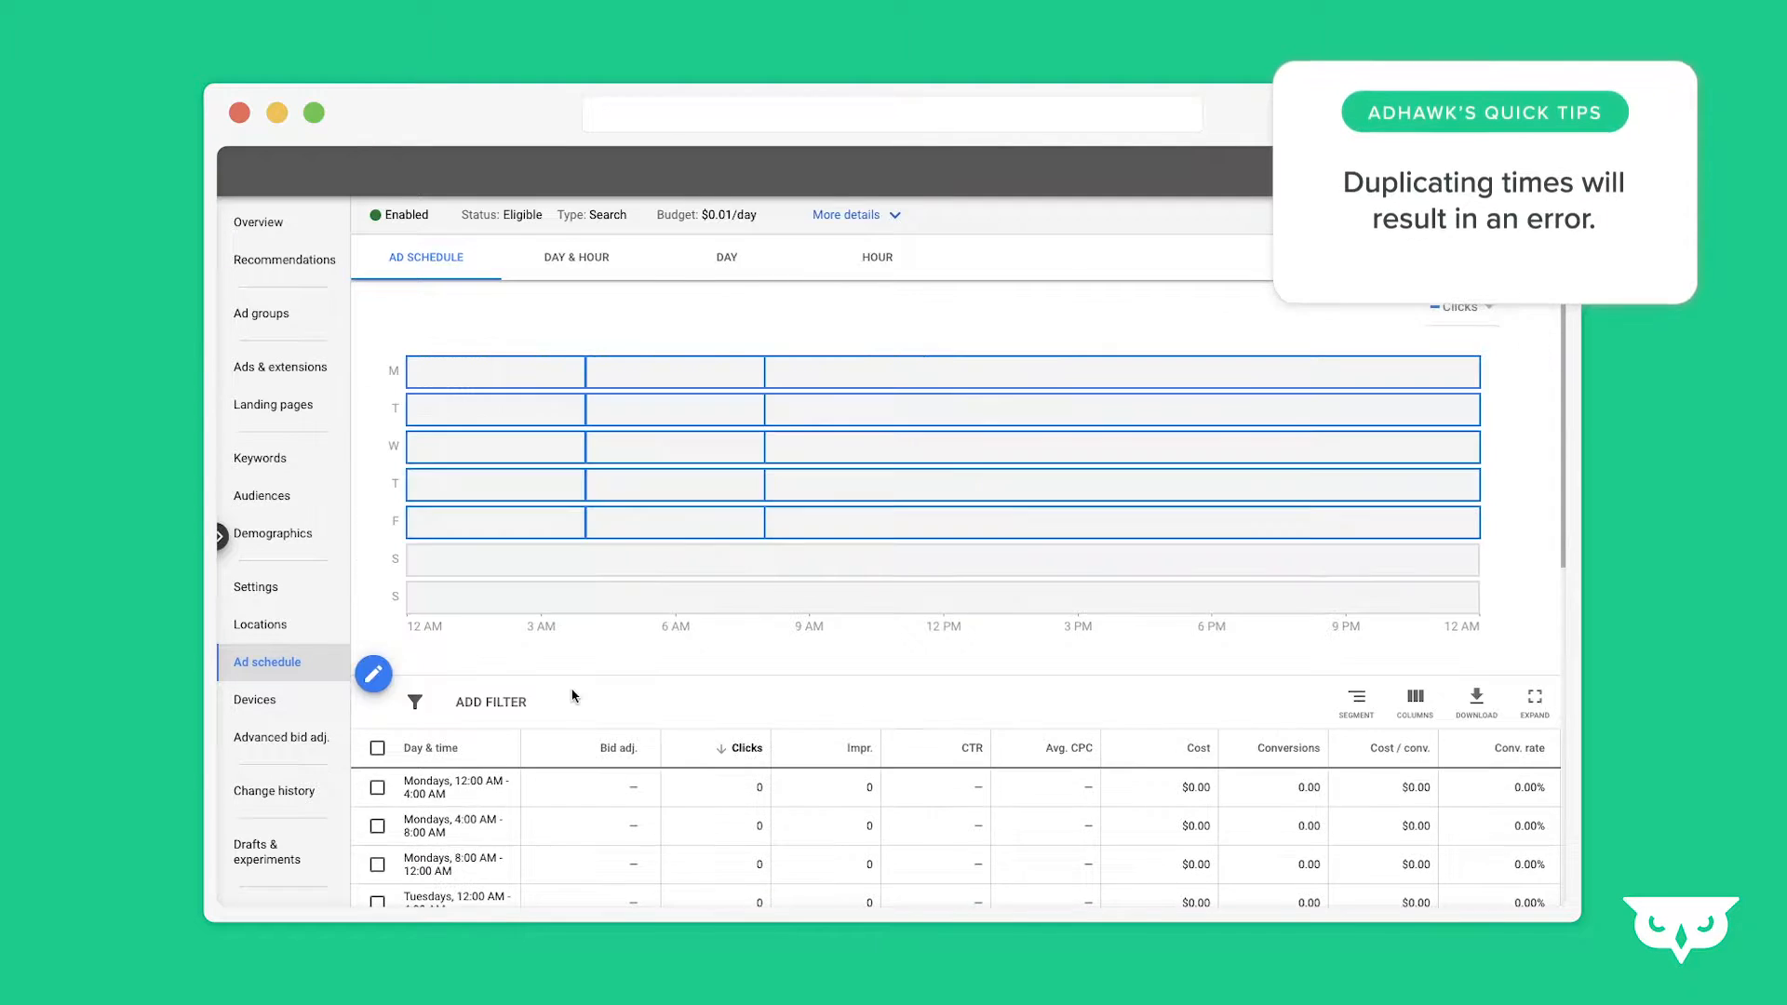
Save a 10% bid adjustment increase for the Mondays 12:00 AM - 4:00 AM block and another for Wednesdays 12:00 AM - 4:00 AM.
left_click(648, 421)
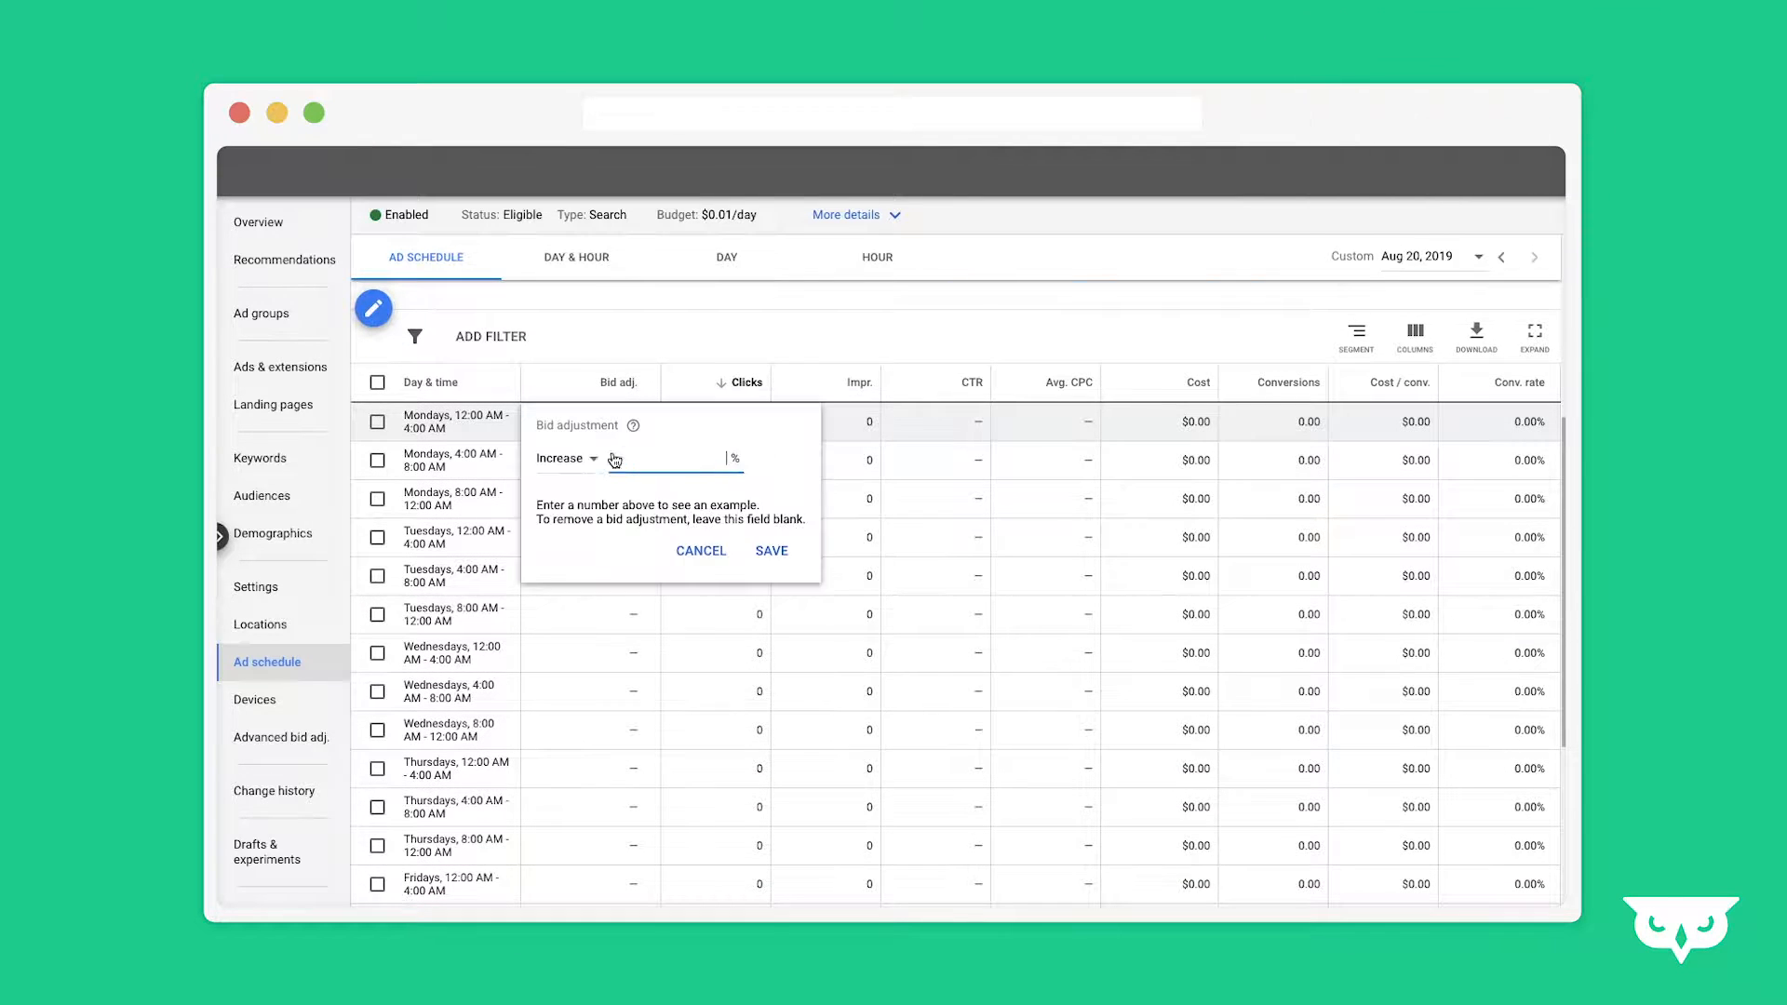
type("10")
left_click(772, 551)
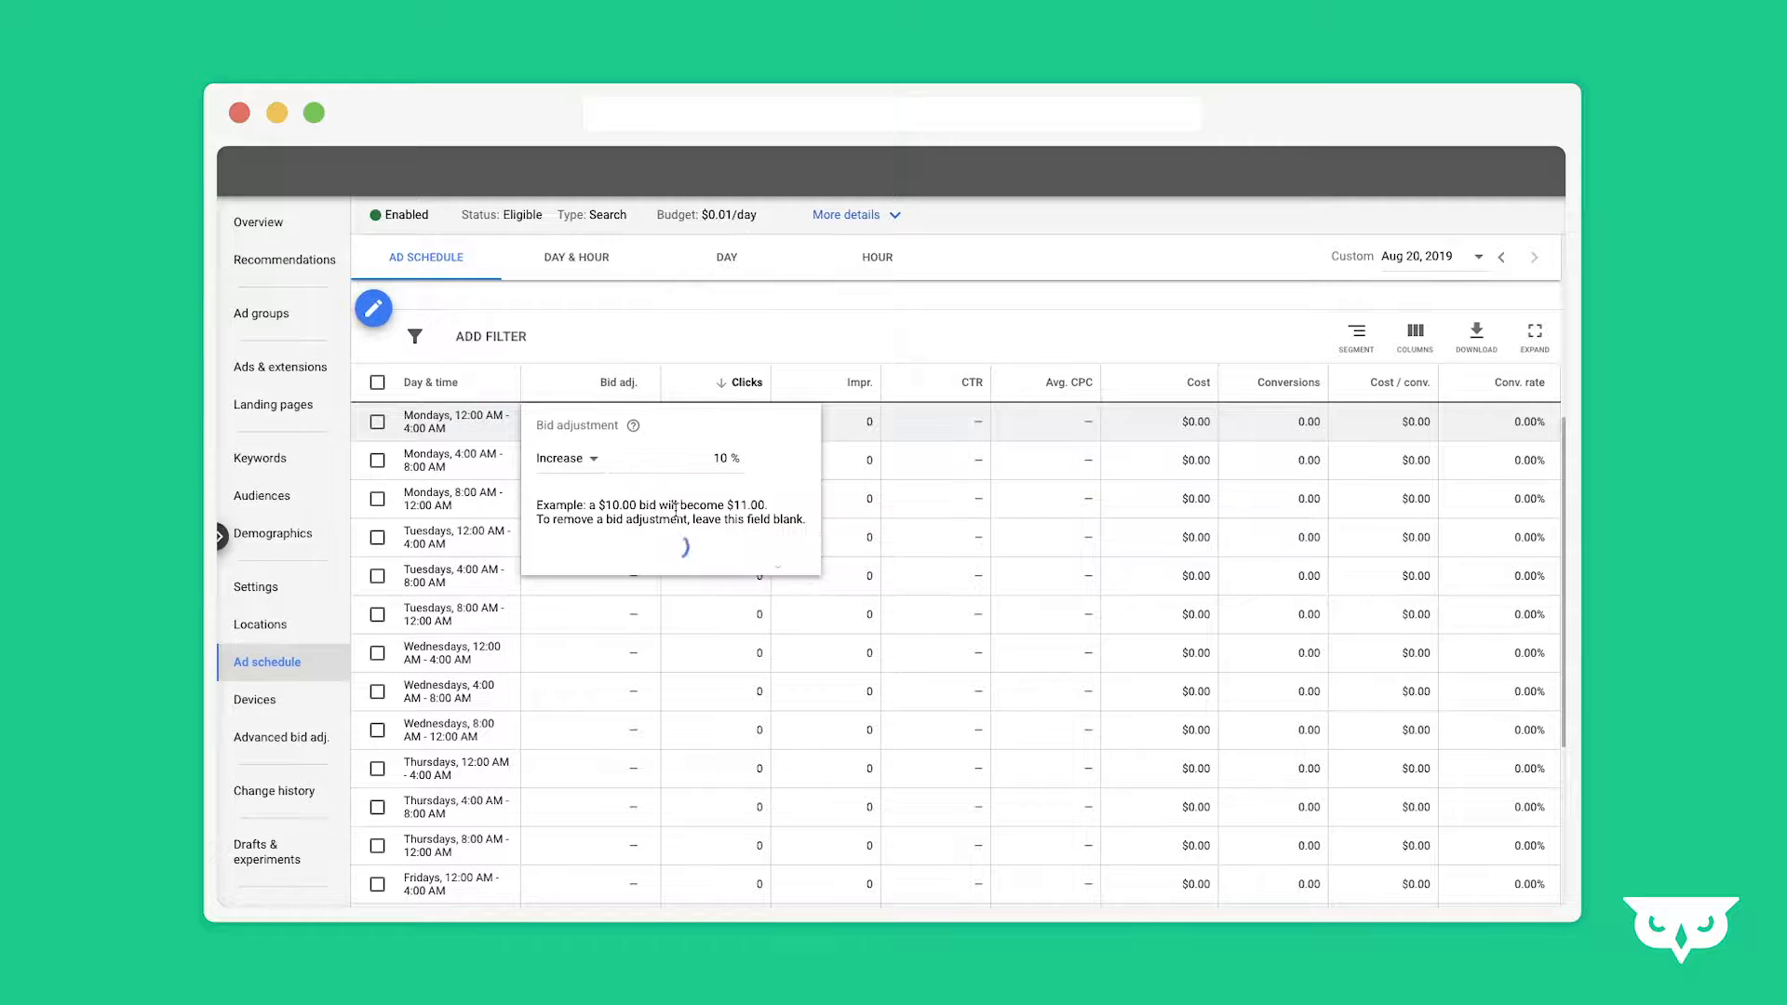
left_click(649, 656)
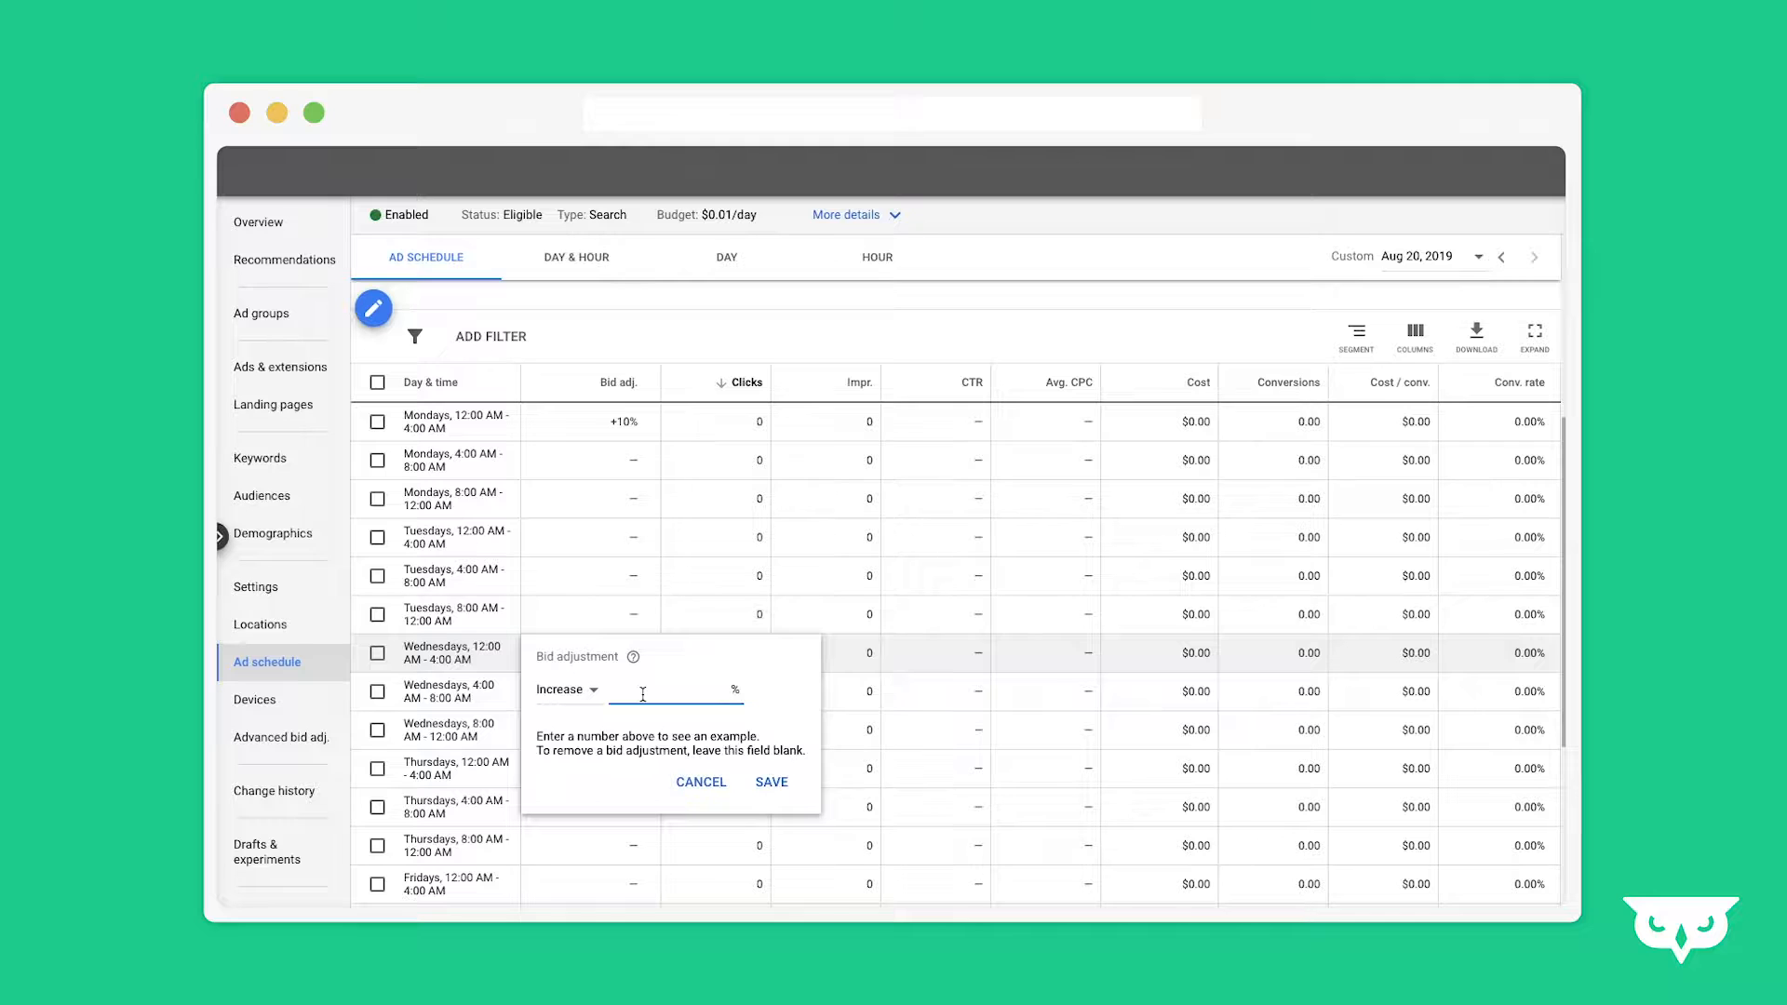
type("10")
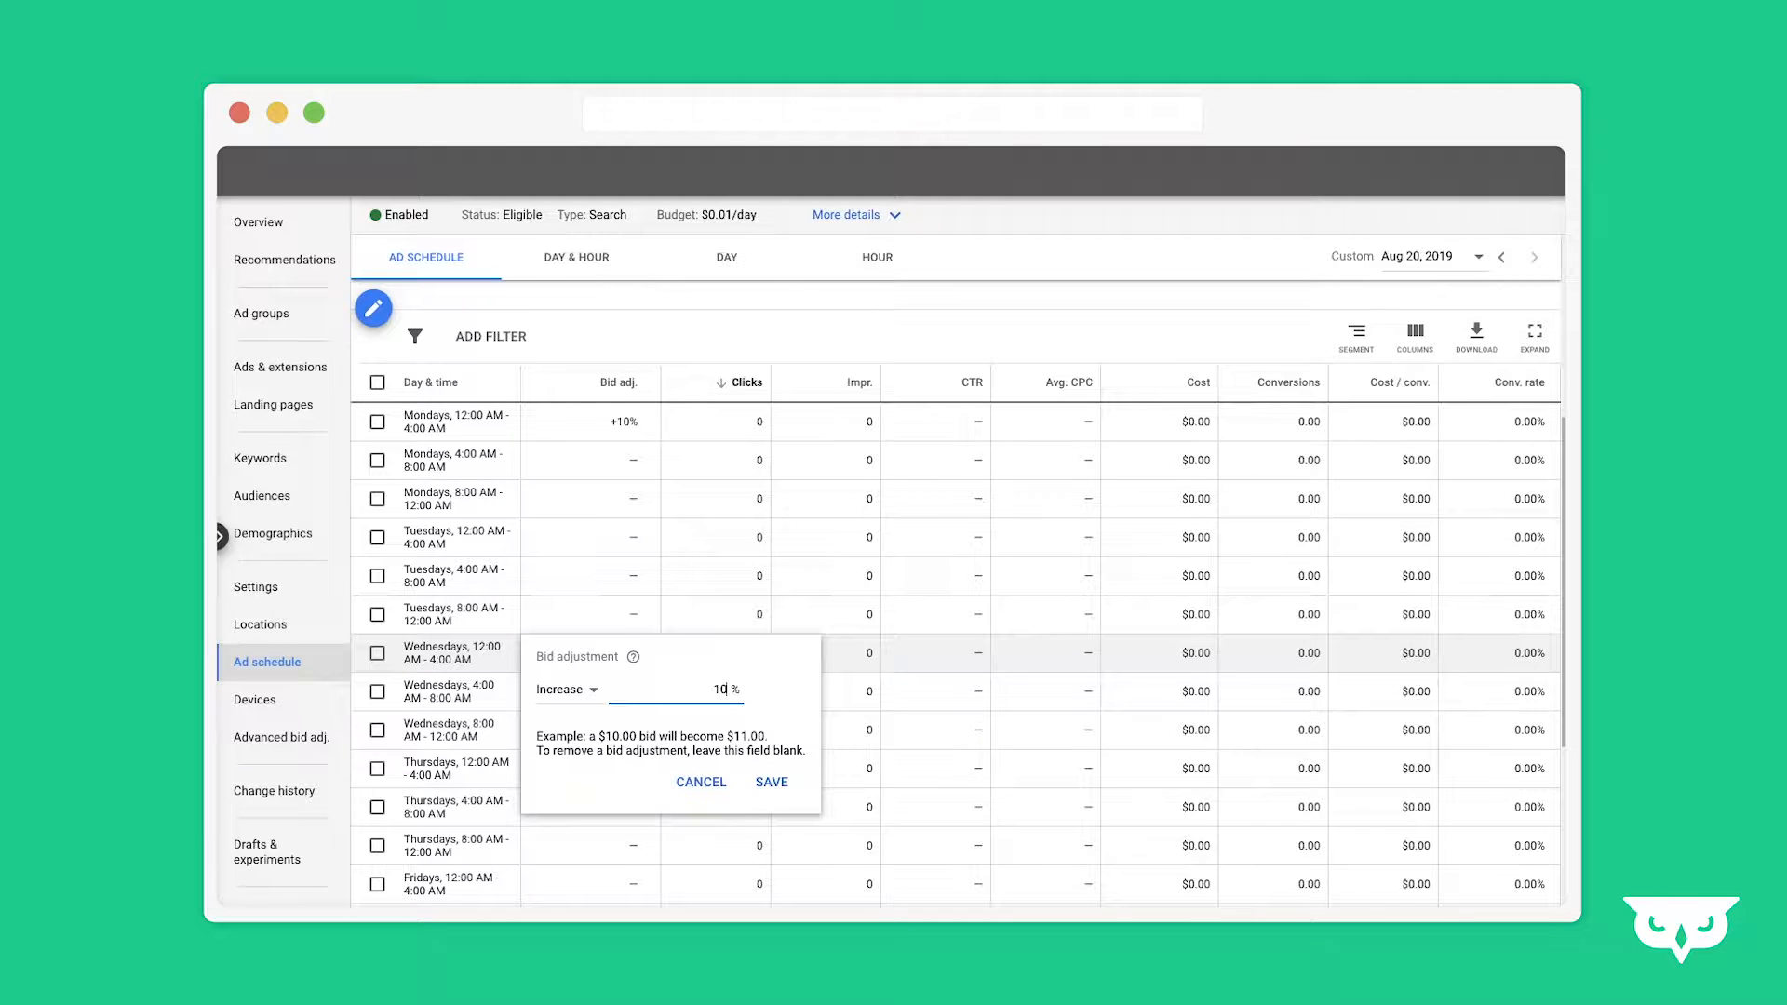
left_click(771, 782)
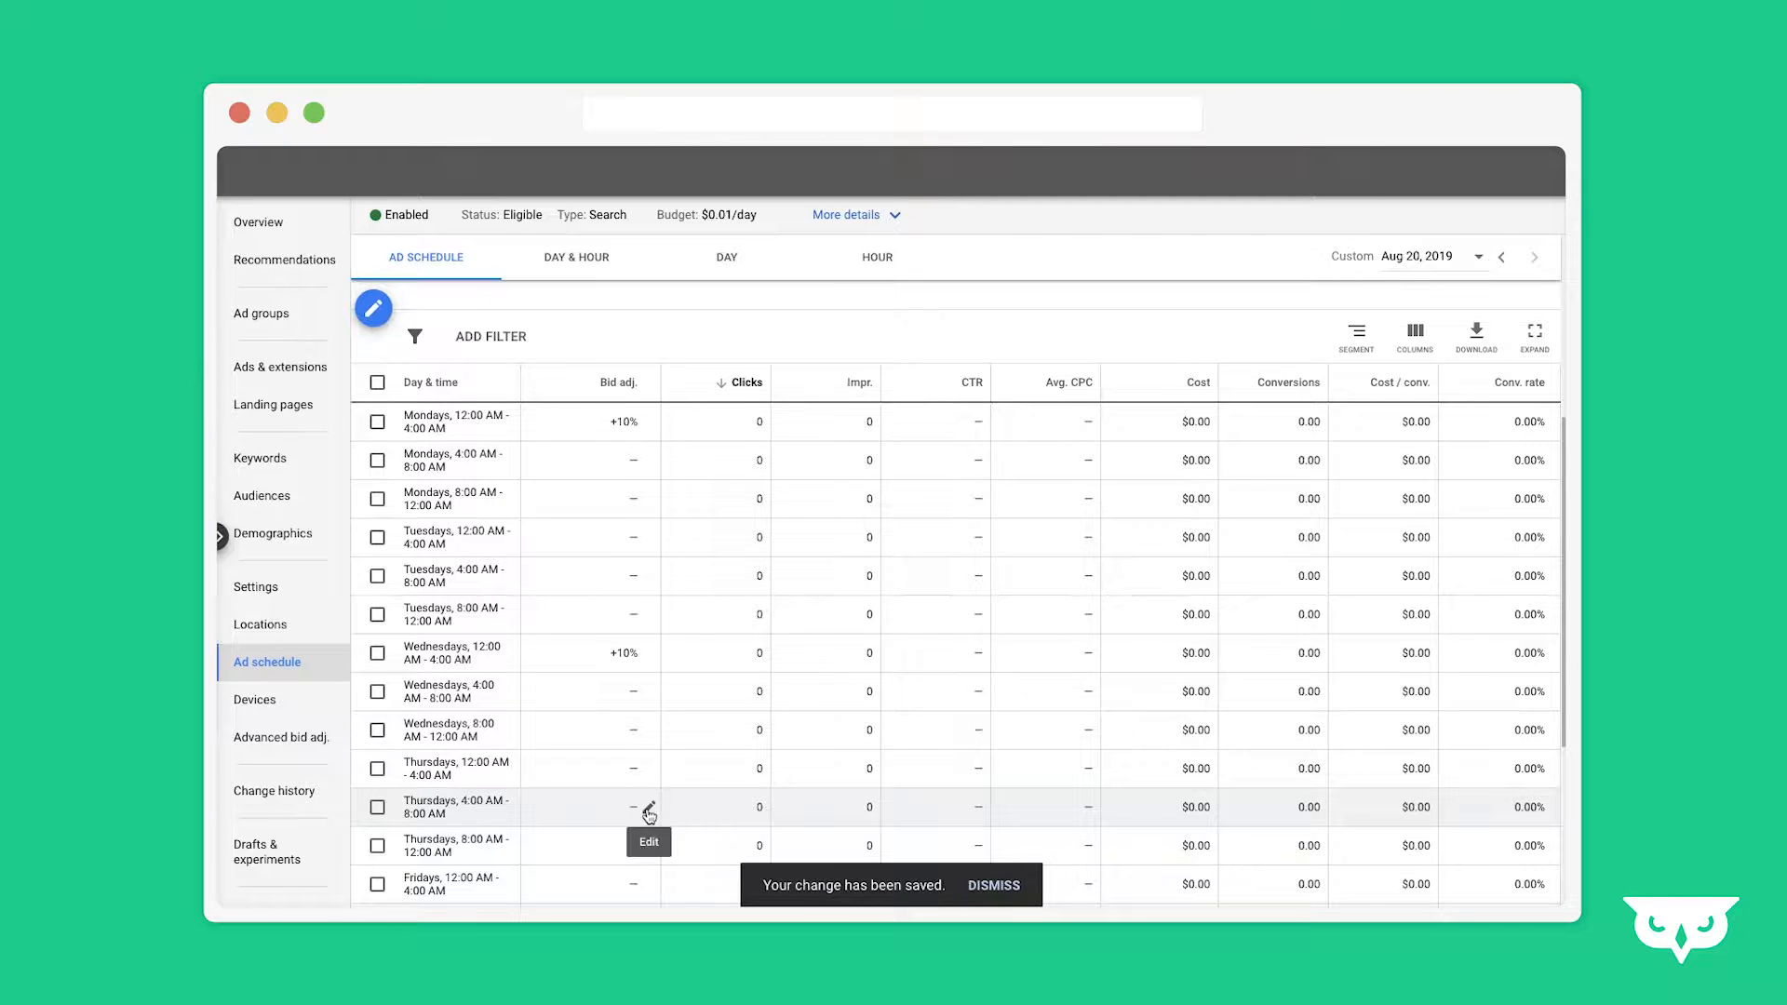
Set the bid adjustment for the Thursdays 4:00 AM - 8:00 AM block to Decrease by 10% and save it.
left_click(649, 807)
left_click(568, 791)
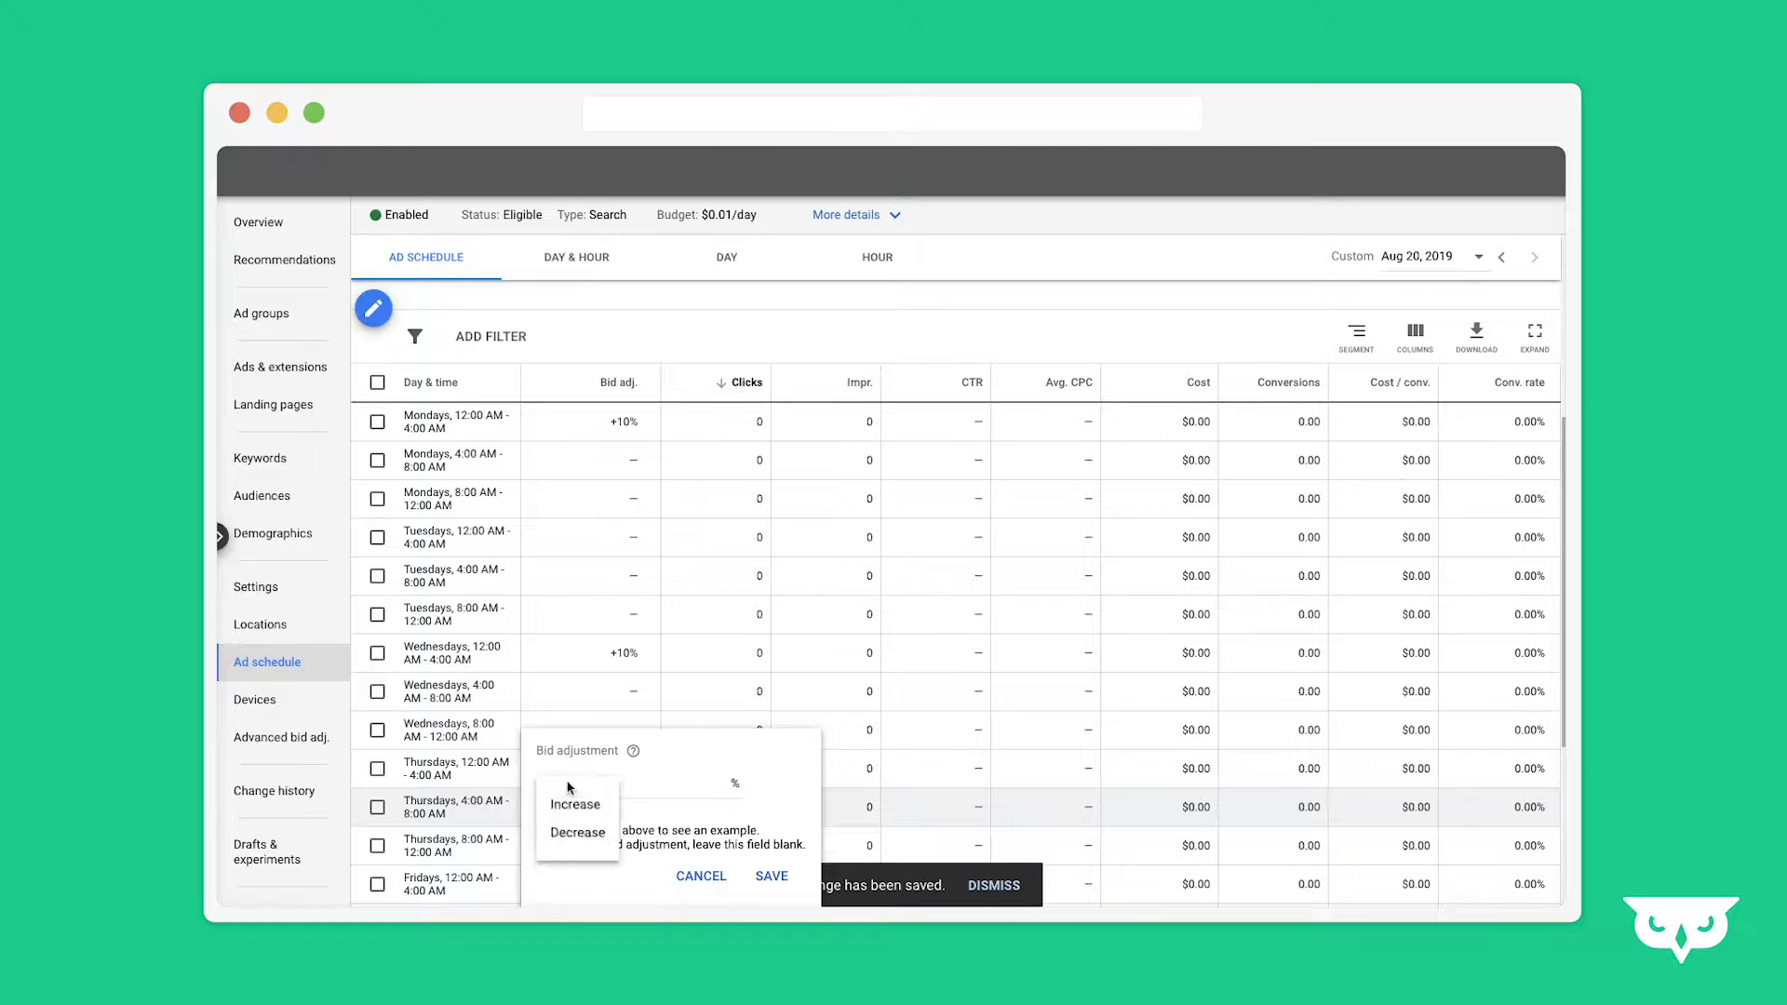
left_click(582, 827)
left_click(681, 784)
type("10")
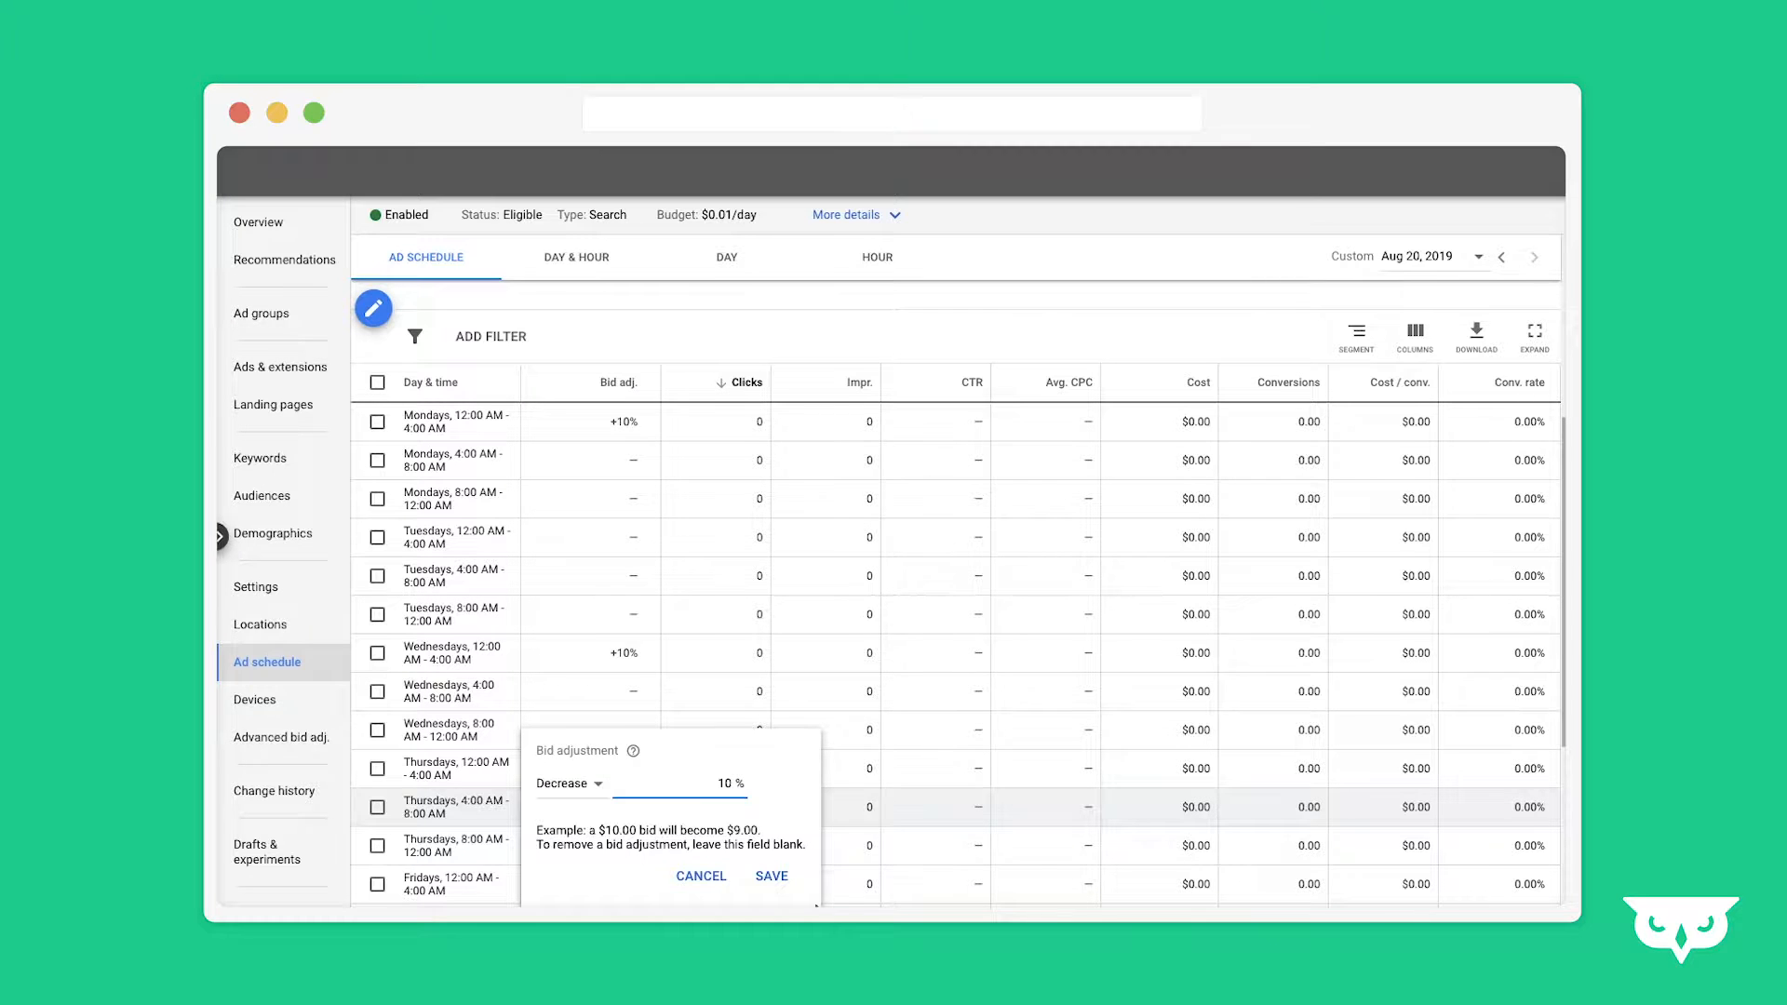
left_click(780, 876)
Select all six Mondays and Tuesdays time blocks and apply a 10% bid adjustment increase to them in bulk.
left_click(377, 421)
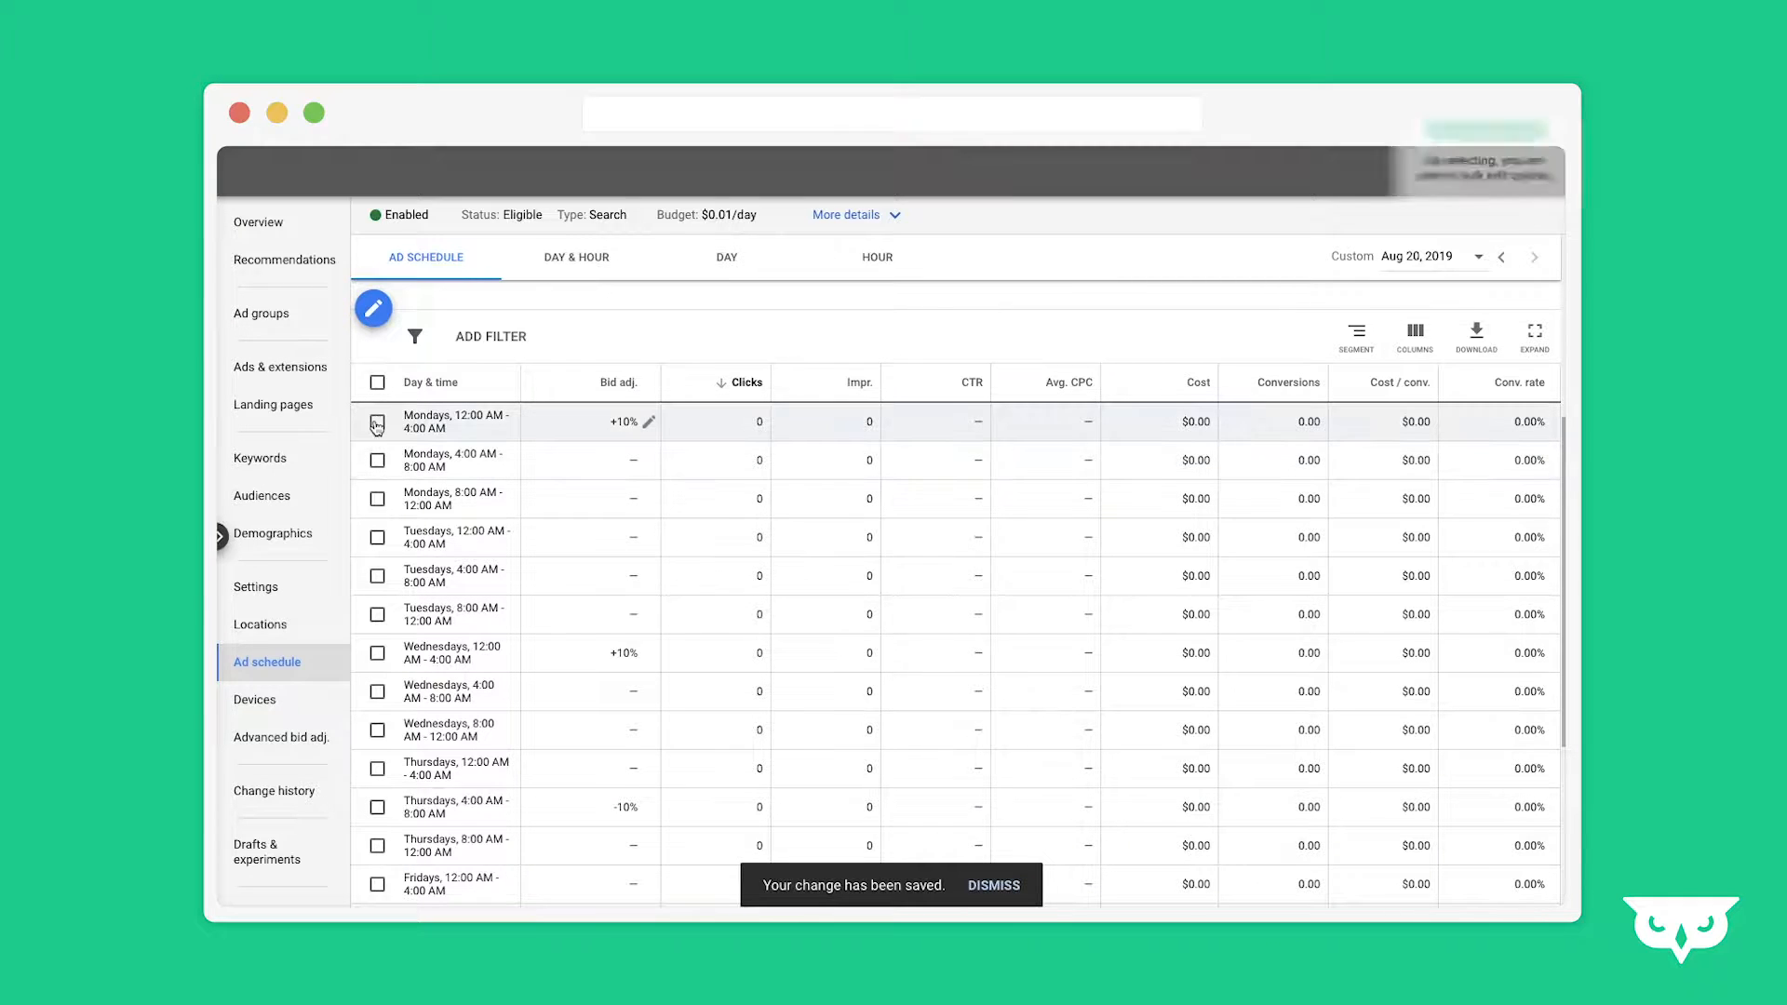
left_click(377, 460)
left_click(377, 498)
left_click(377, 537)
left_click(377, 576)
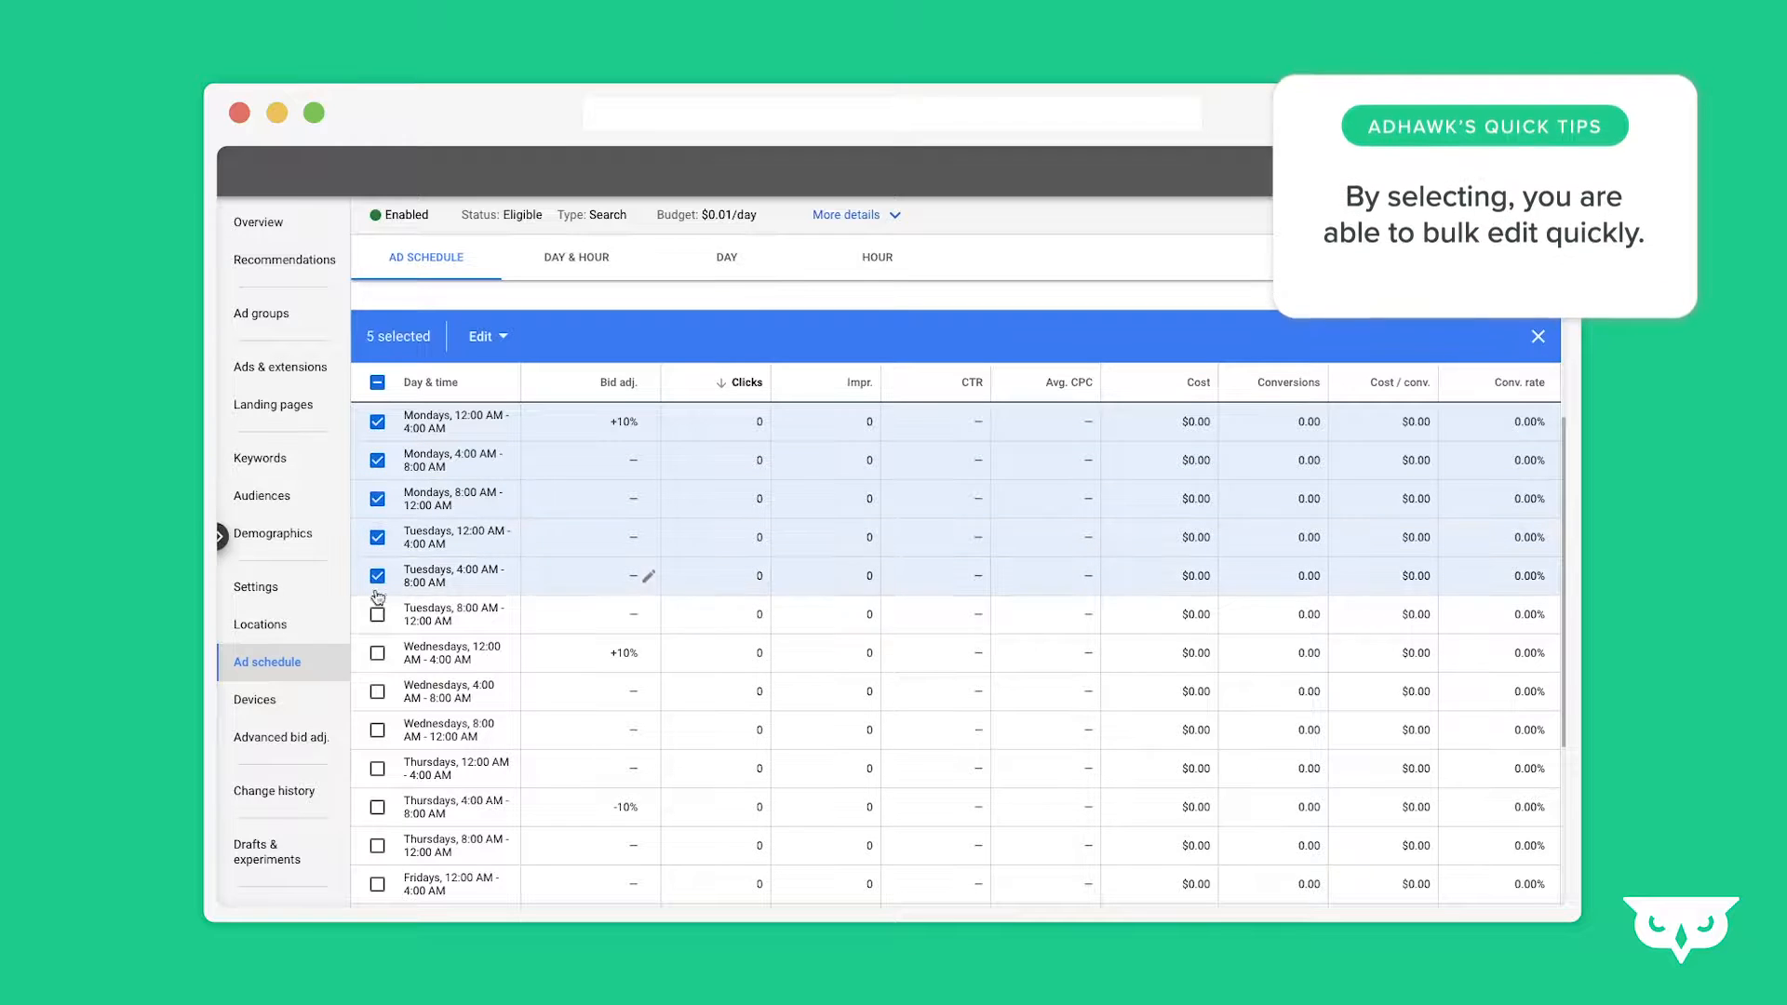
left_click(377, 614)
left_click(485, 336)
left_click(517, 429)
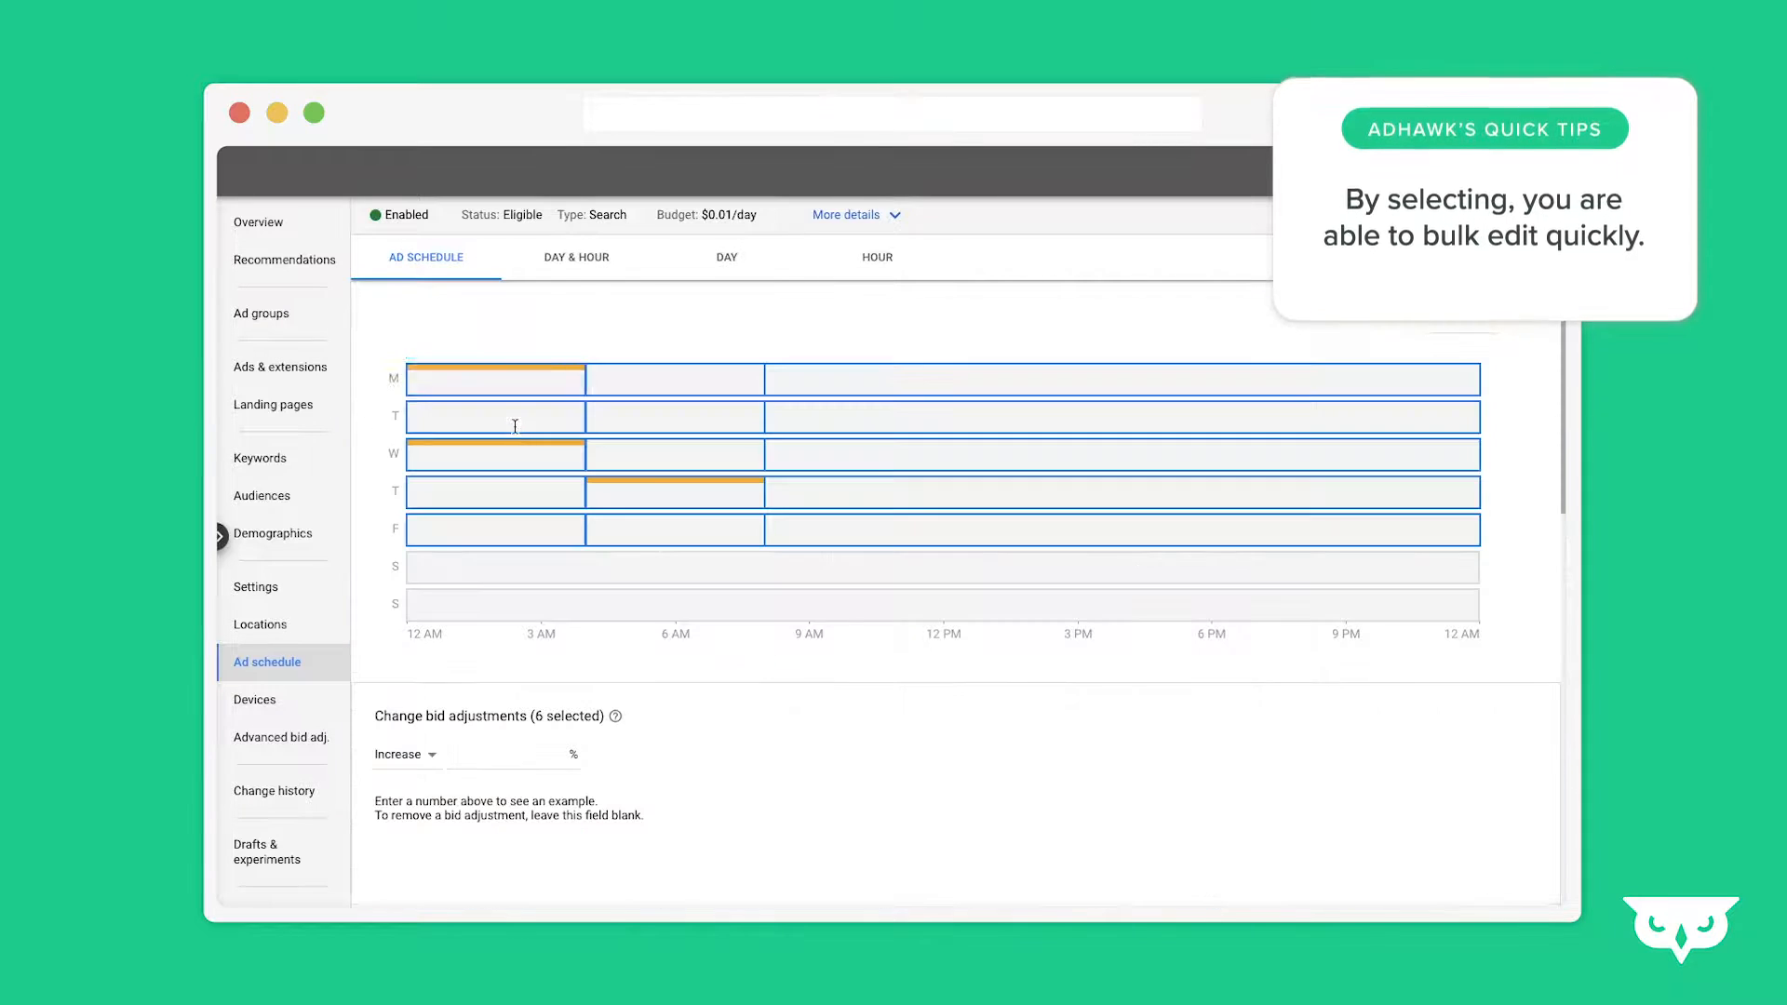
scroll(600, 760, "down", 1)
left_click(508, 711)
type("10")
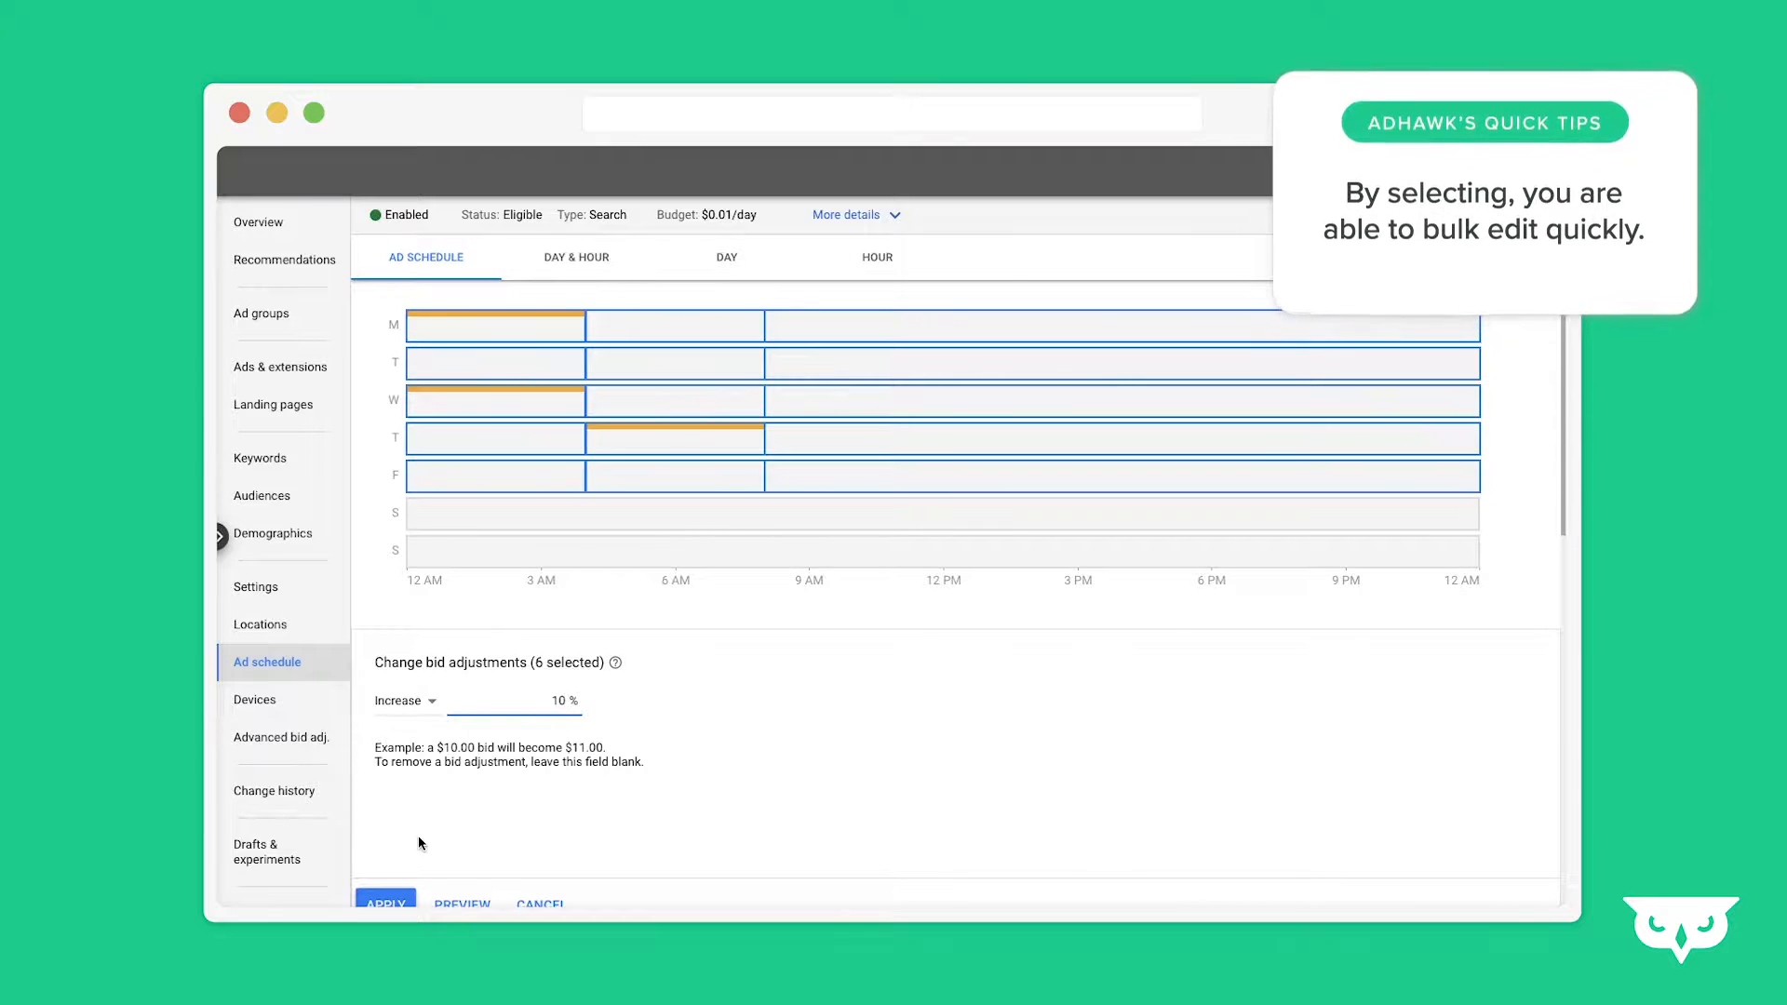
scroll(417, 835, "down", 1)
left_click(417, 633)
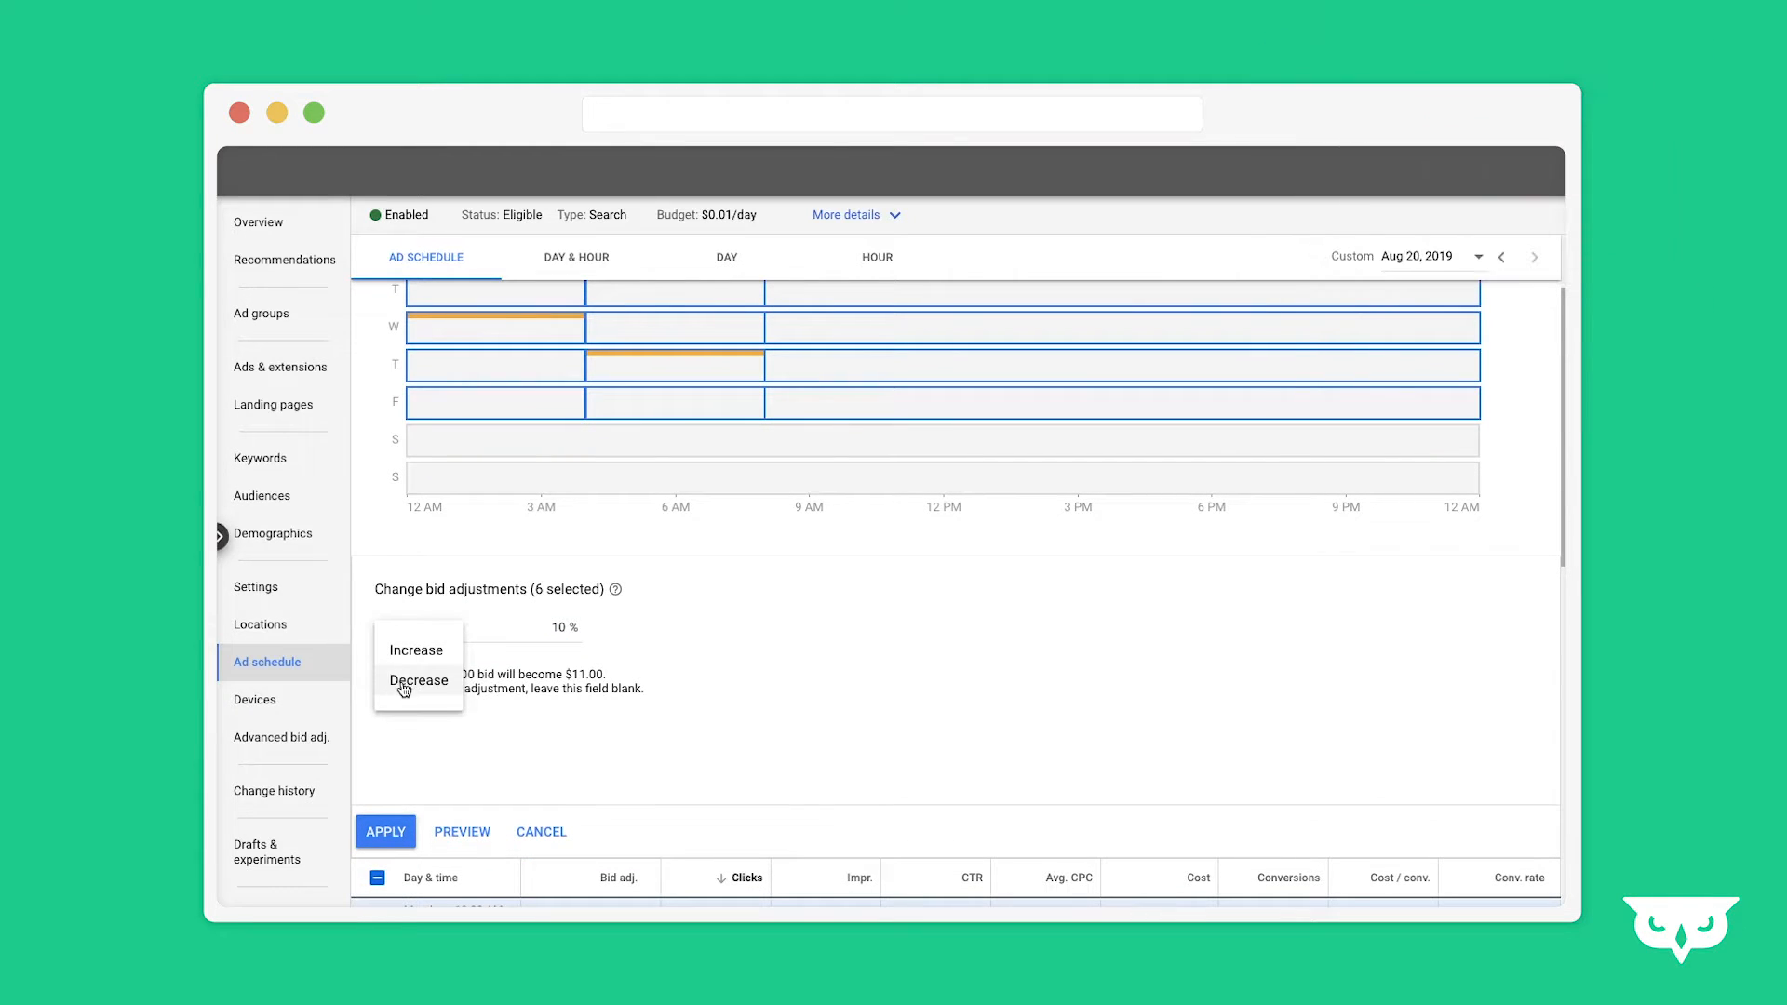
left_click(552, 726)
left_click(385, 843)
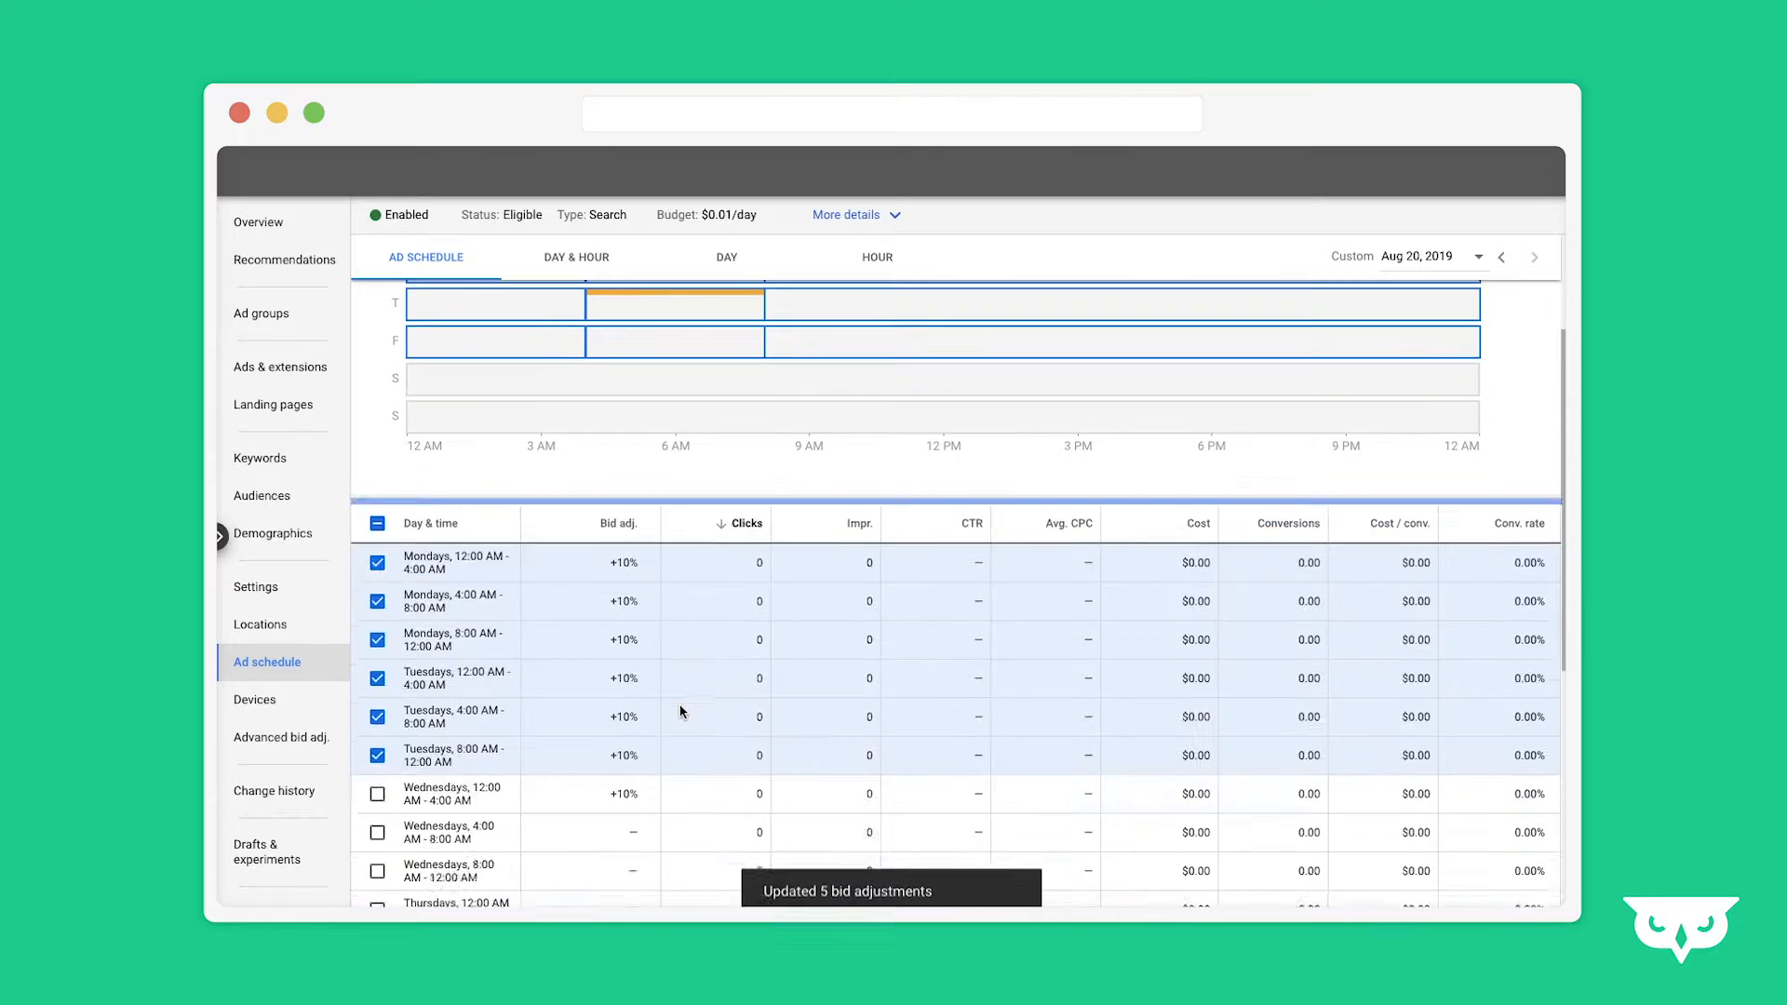
scroll(680, 713, "down", 1)
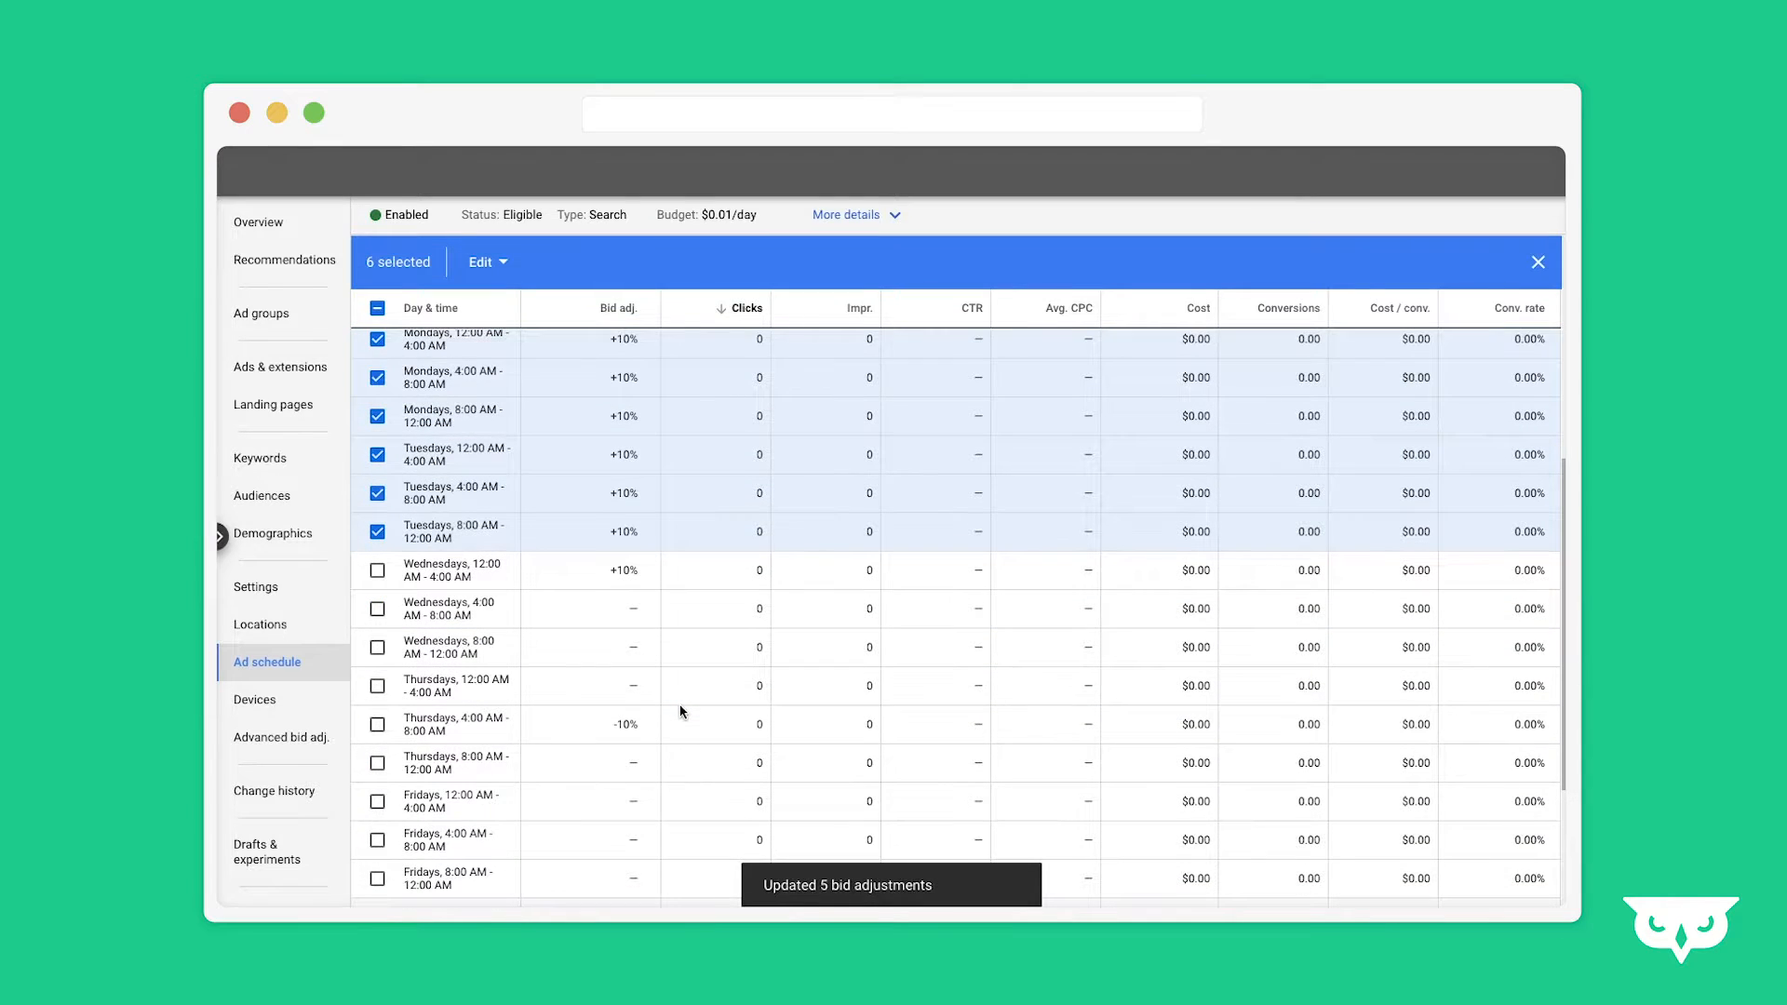
scroll(680, 713, "up", 1)
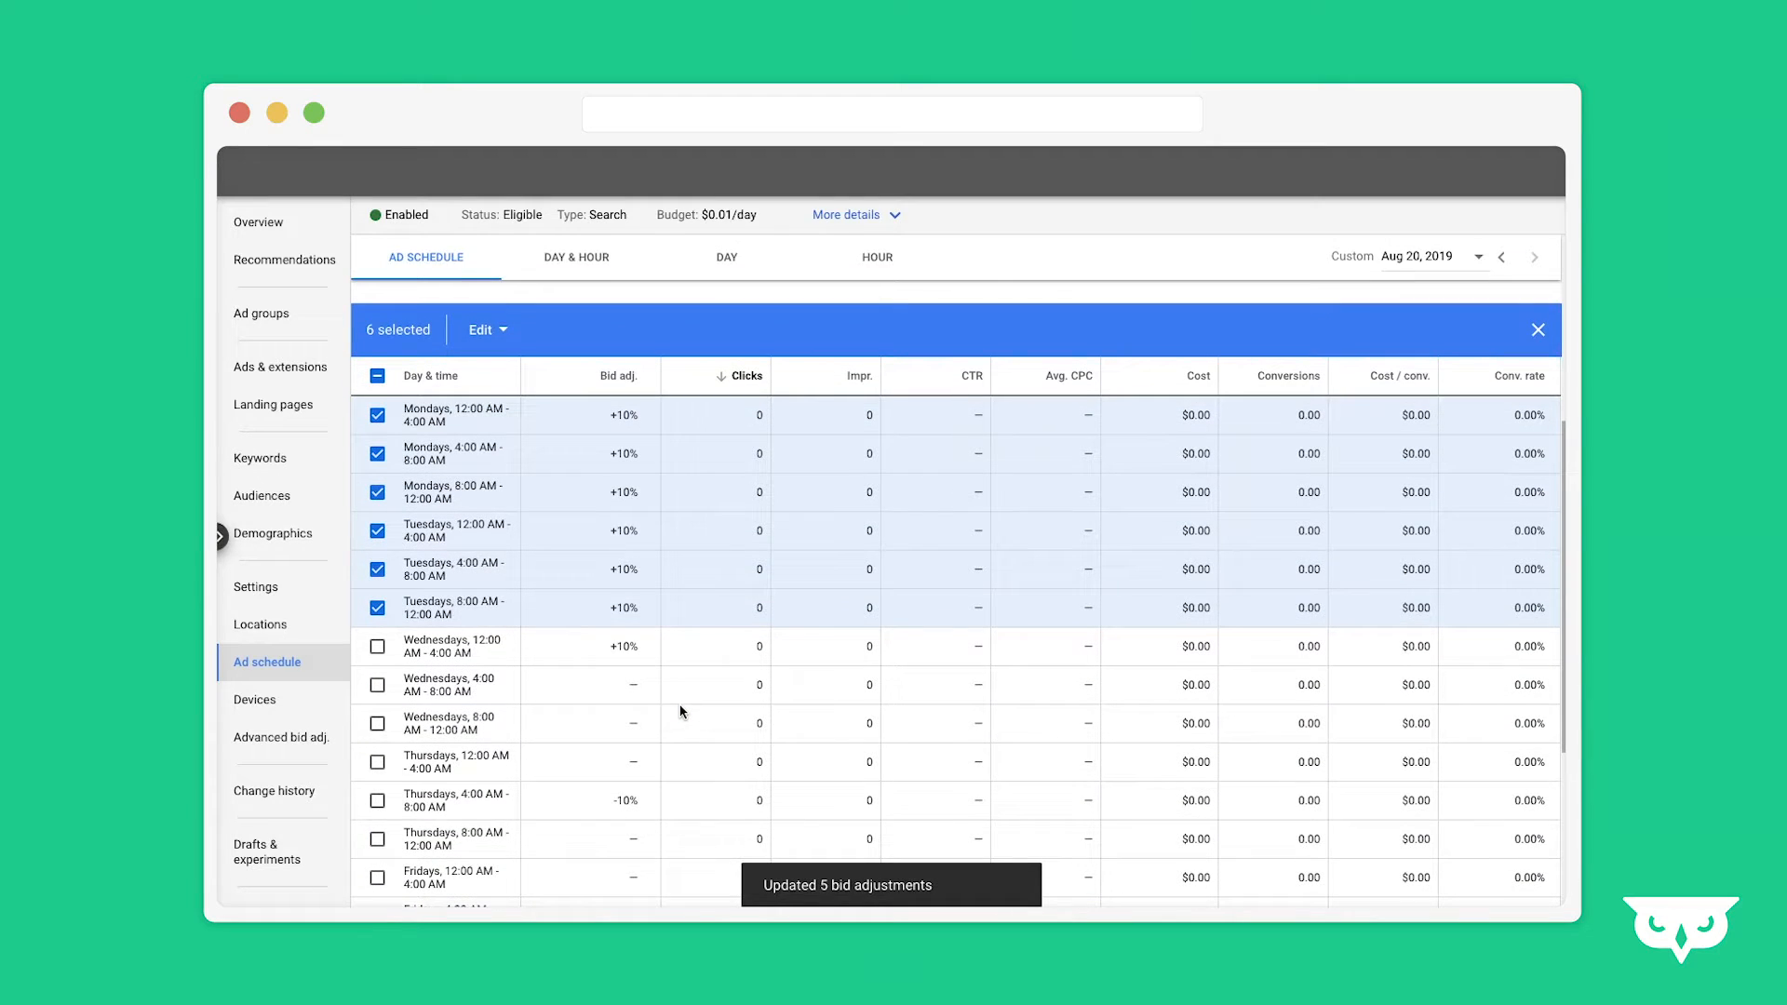